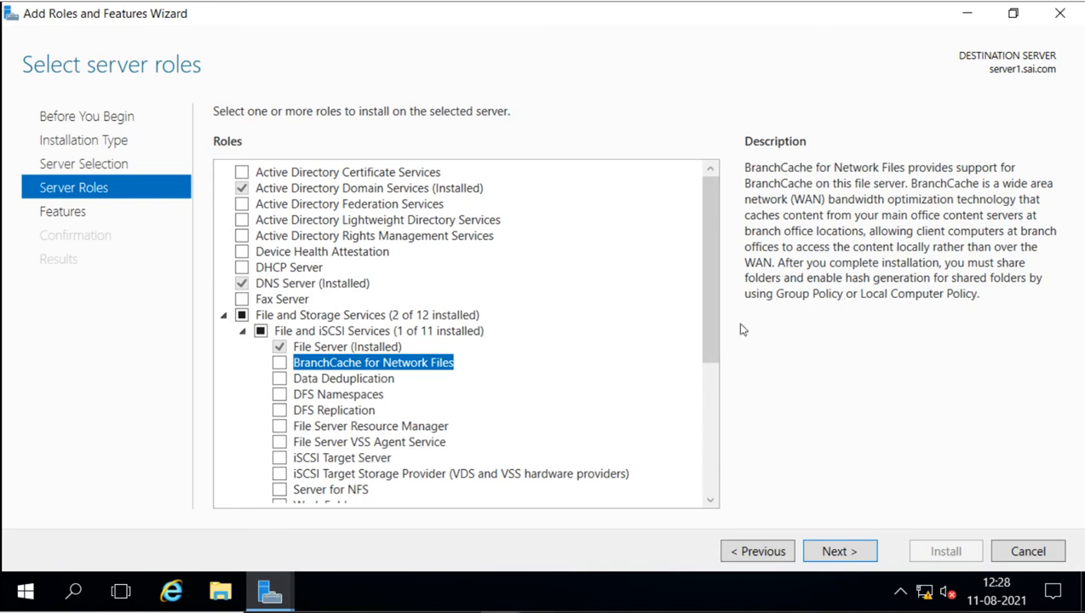
# Step: Install the BranchCache for Network Files role service, allowing the destination server to restart automatically if required, and close the wizard
pyautogui.click(280, 363)
pyautogui.click(839, 552)
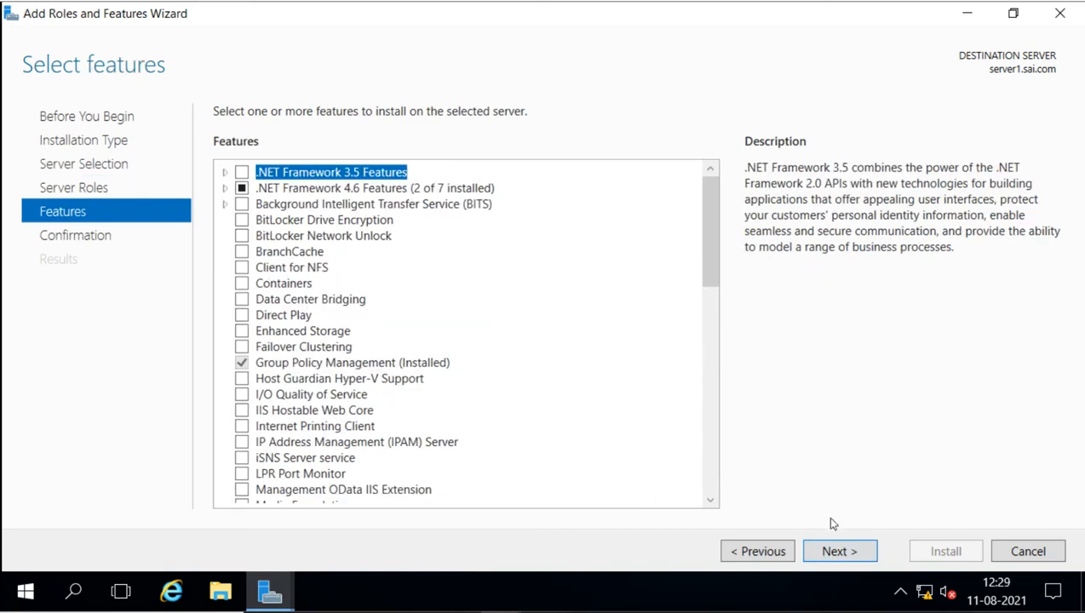
pyautogui.click(833, 552)
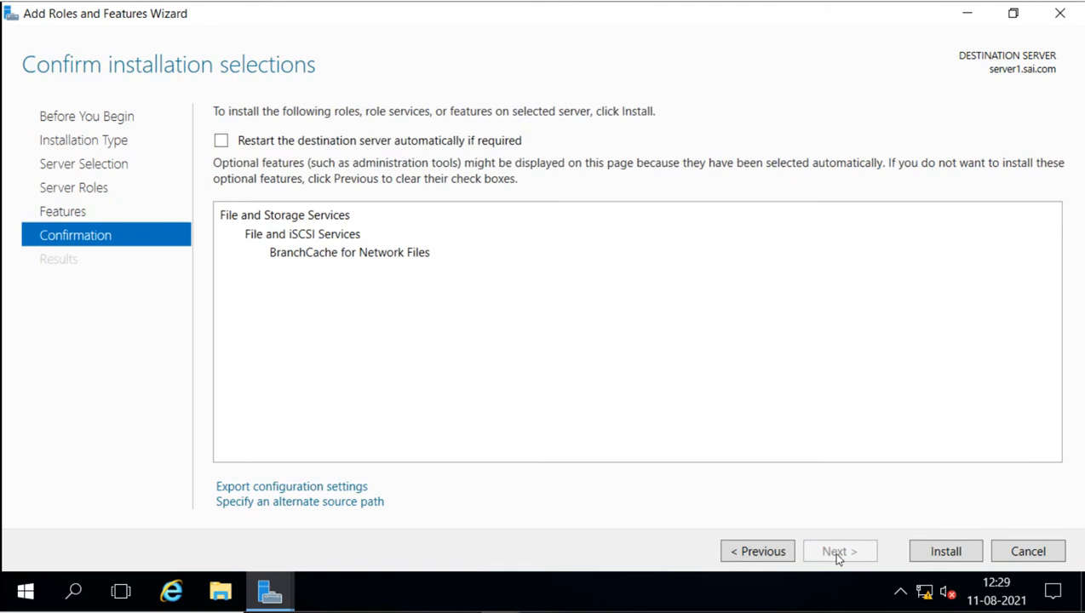
pyautogui.click(220, 141)
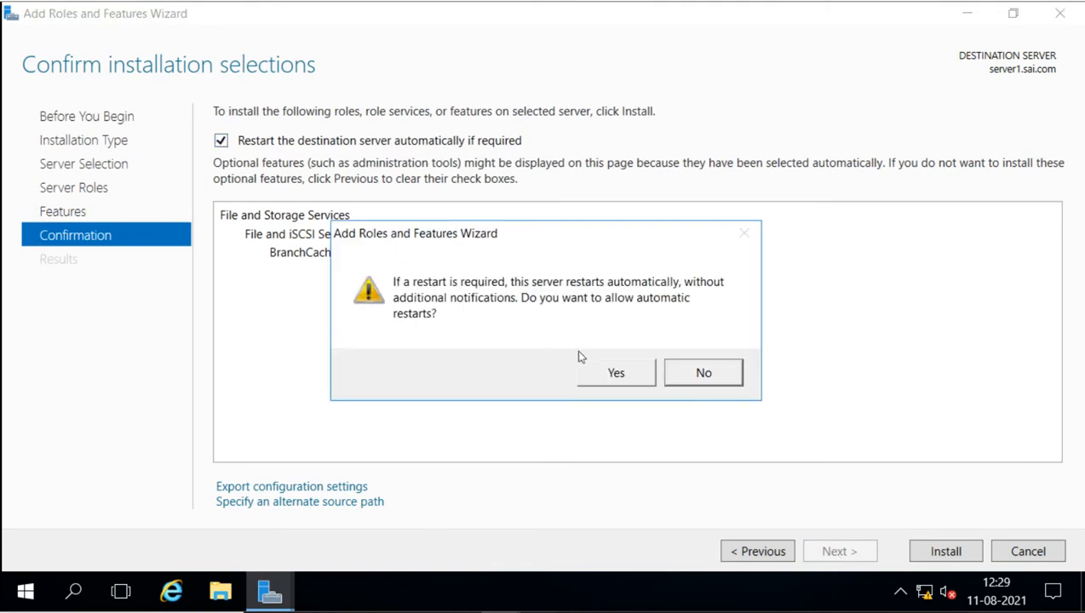
pyautogui.click(606, 373)
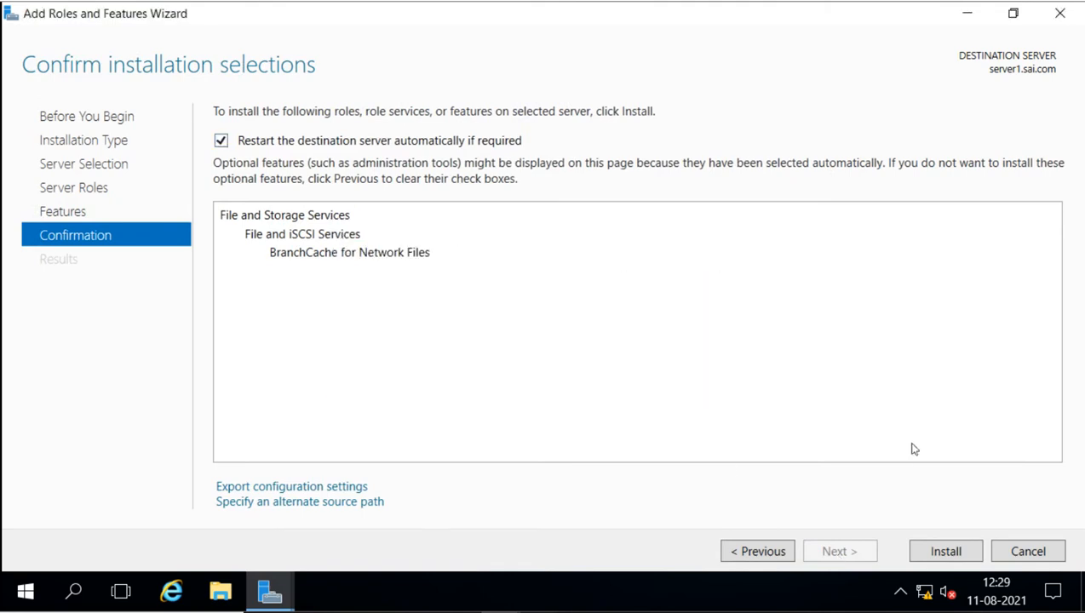
pyautogui.click(944, 554)
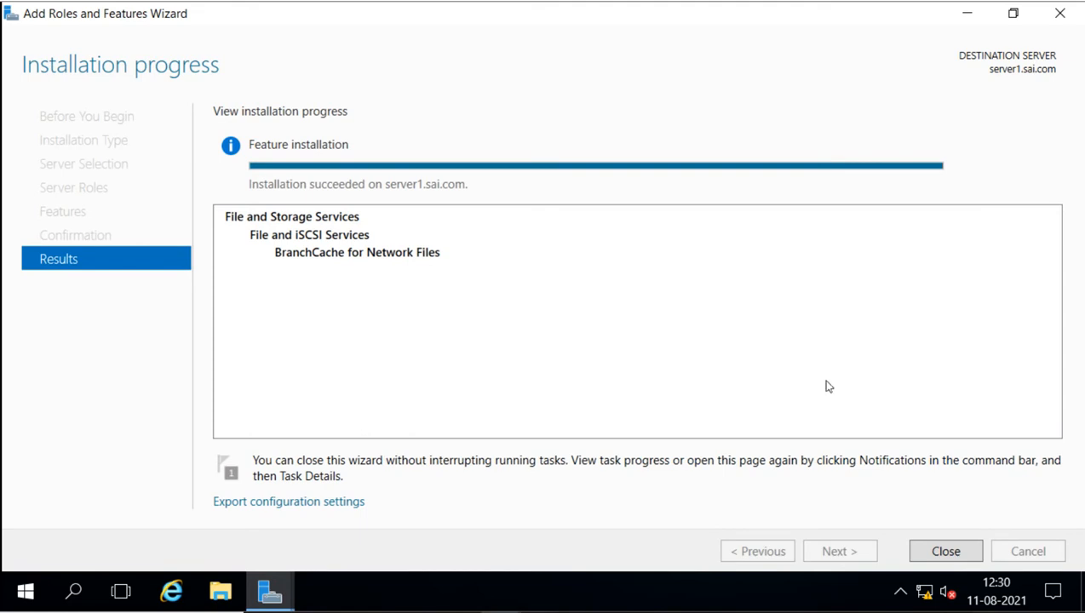
pyautogui.click(941, 555)
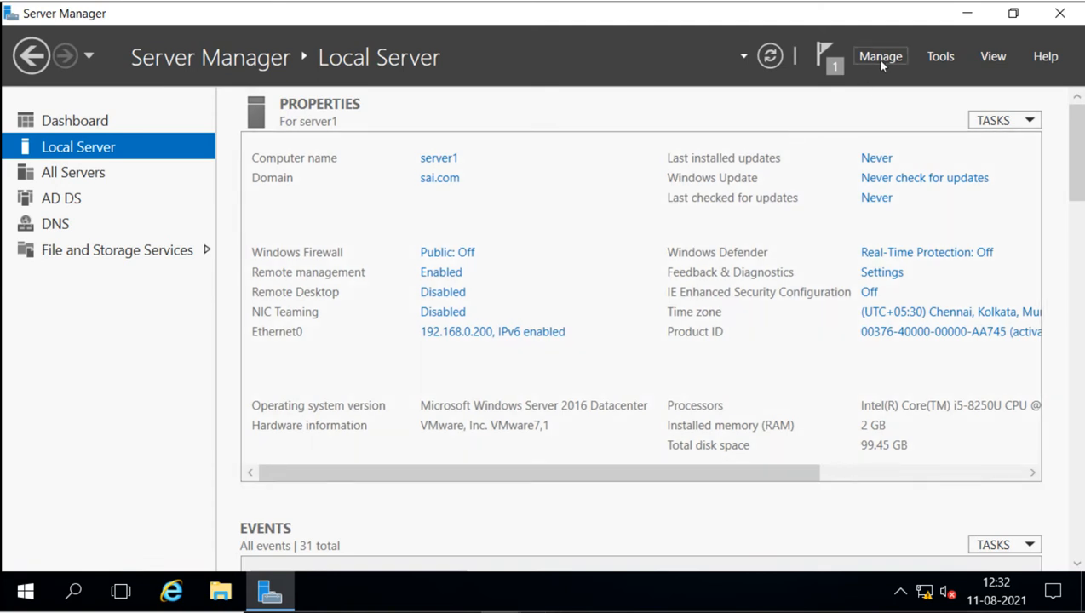
# Step: Open Group Policy Management and expand the sai.com forest down to the contents of the sai.com domain
pyautogui.click(937, 60)
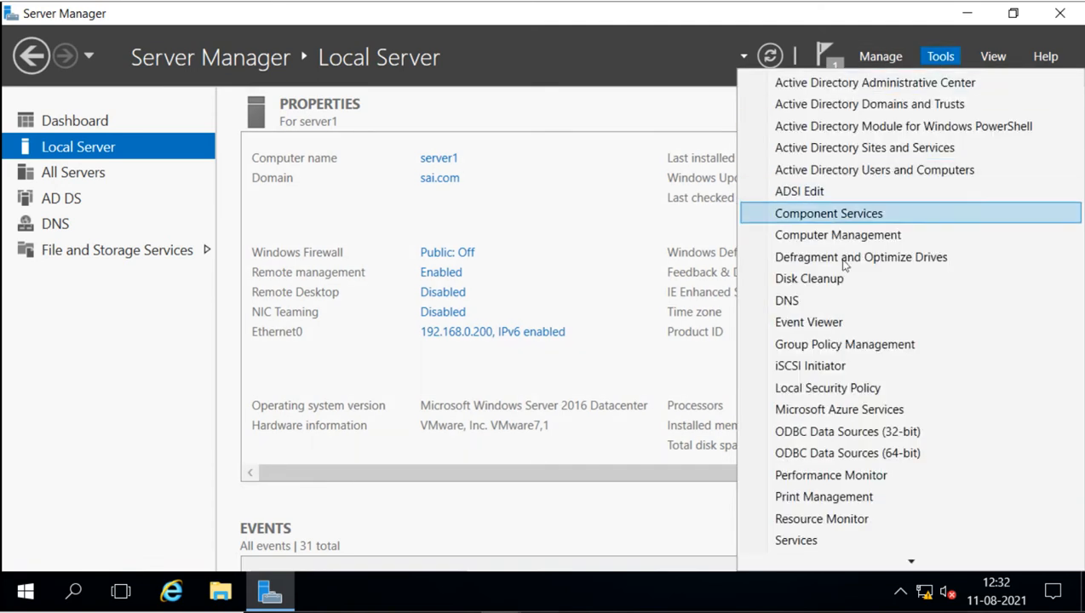
pyautogui.click(843, 345)
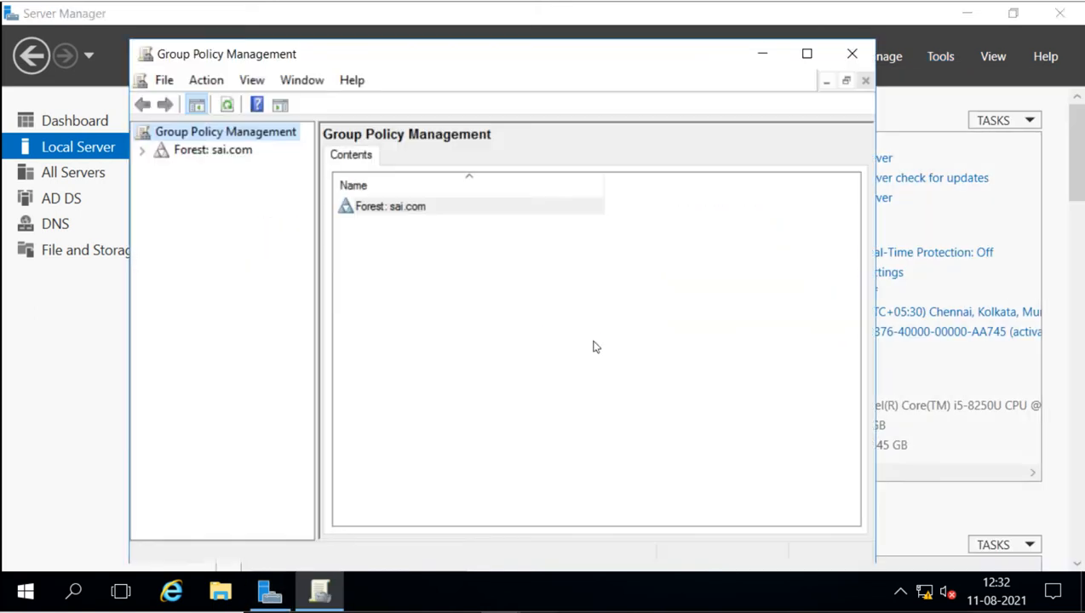
pyautogui.click(806, 54)
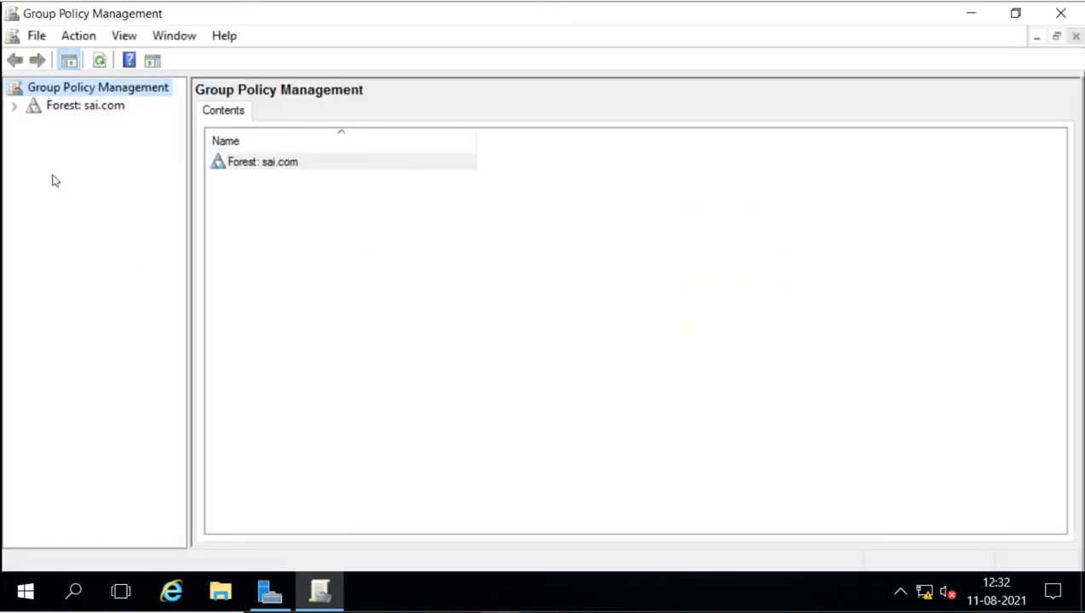
pyautogui.click(14, 107)
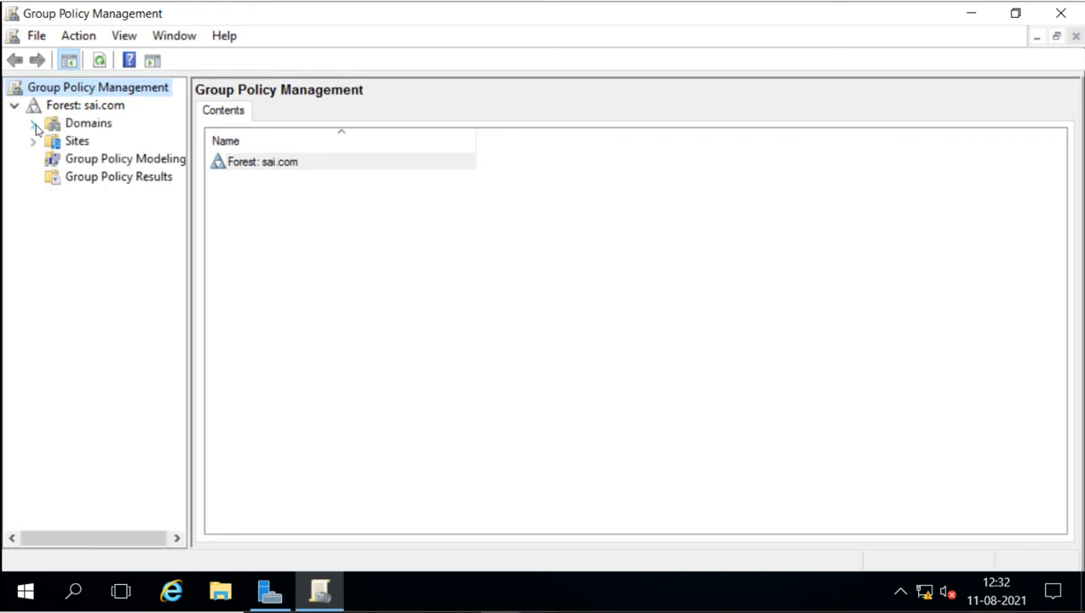
pyautogui.click(34, 124)
pyautogui.click(51, 141)
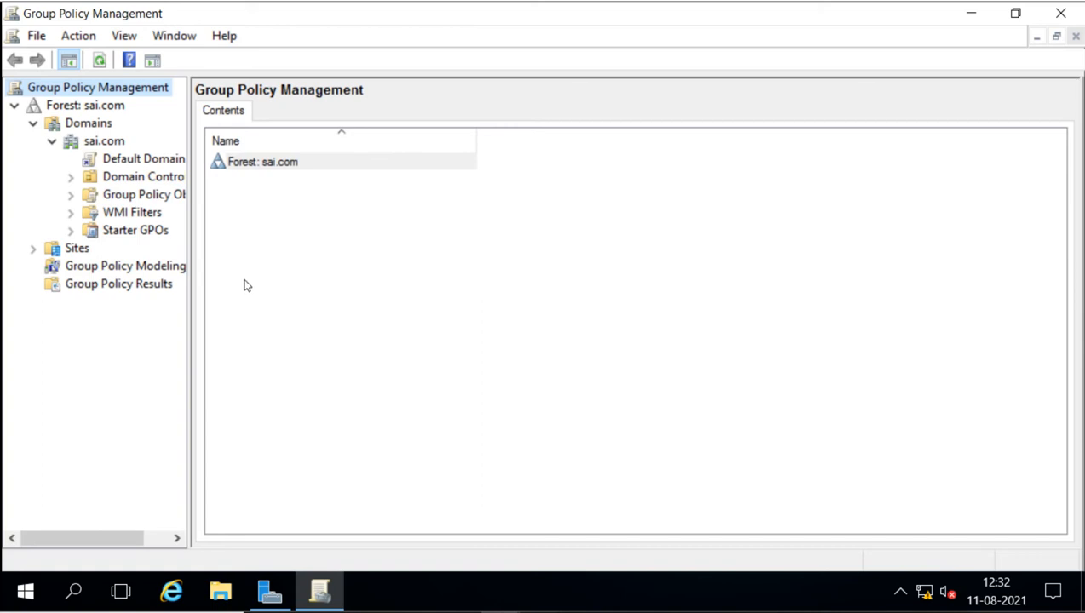
pyautogui.moveTo(187, 296); pyautogui.dragTo(259, 296)
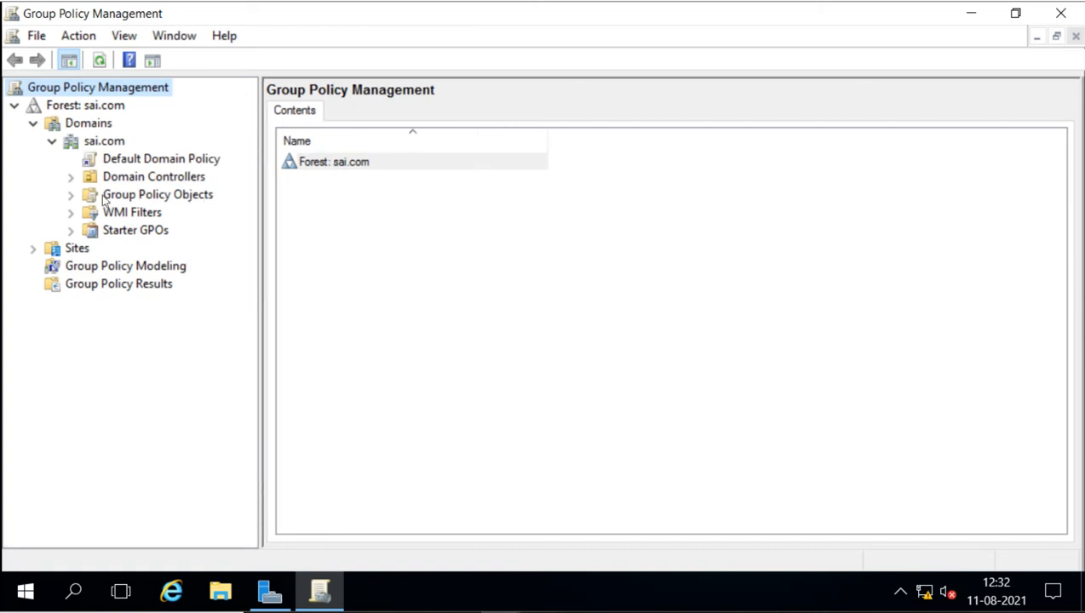
# Step: Open the Default Domain Policy of sai.com for editing in a maximized editor window
pyautogui.rightClick(131, 160)
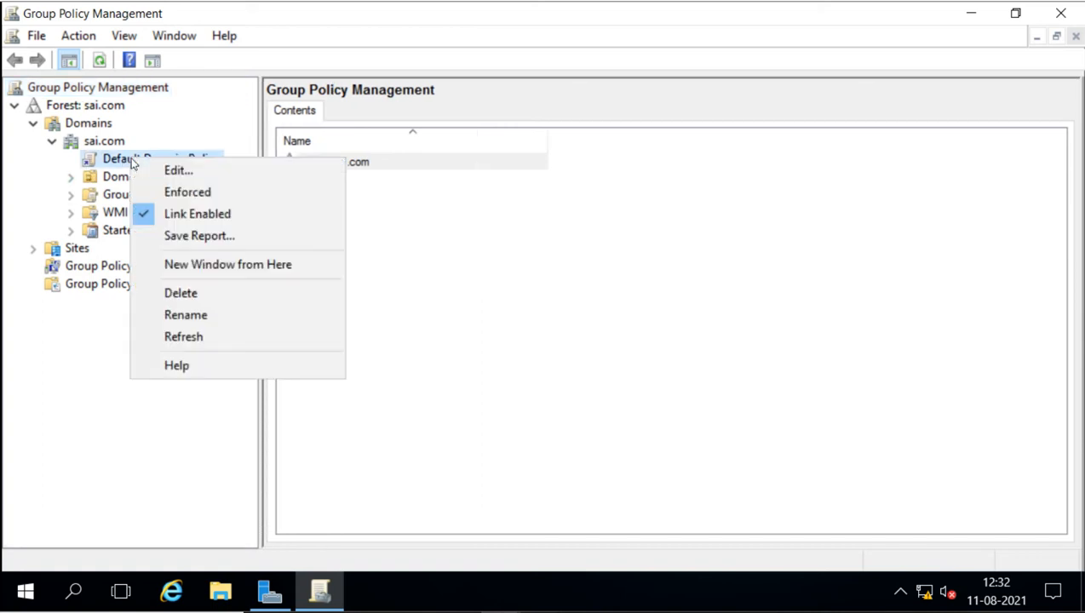
pyautogui.click(154, 170)
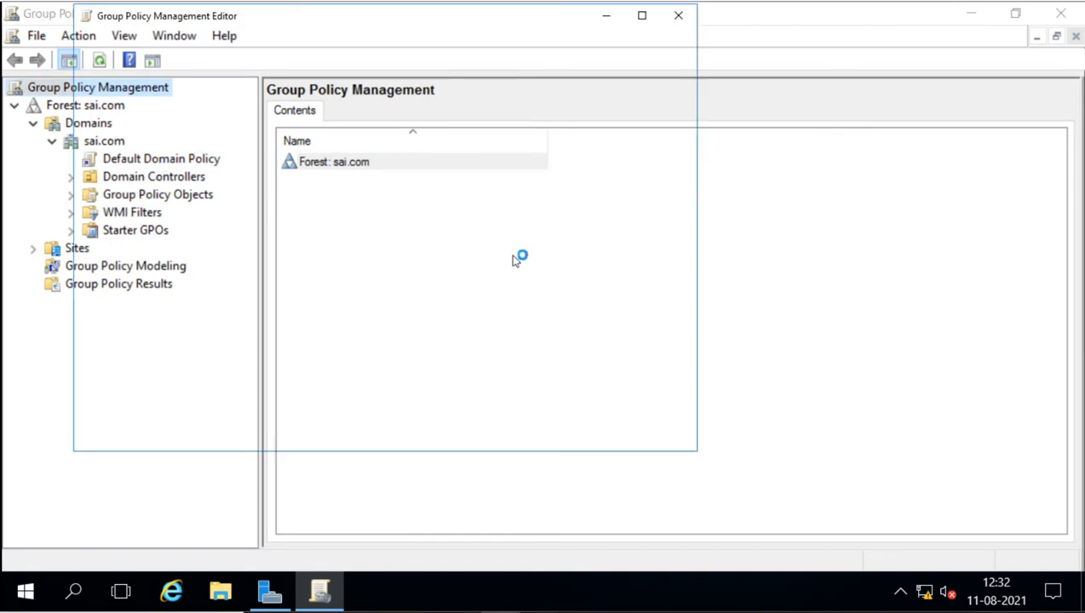
pyautogui.click(802, 18)
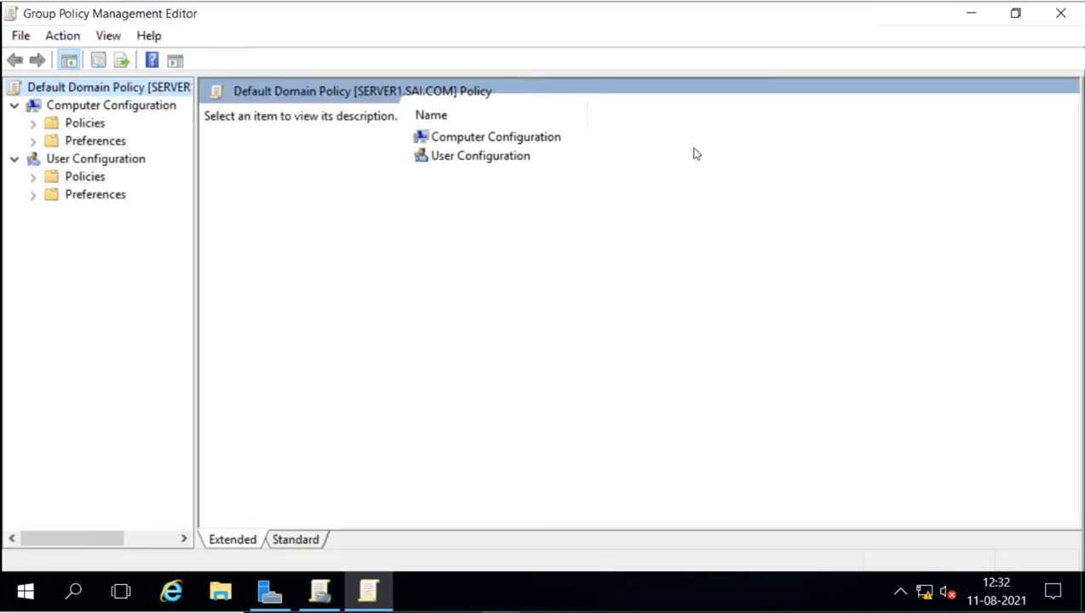
# Step: Show the Lanman Server settings under Computer Configuration > Policies > Administrative Templates > Network in the Standard view
pyautogui.doubleClick(516, 139)
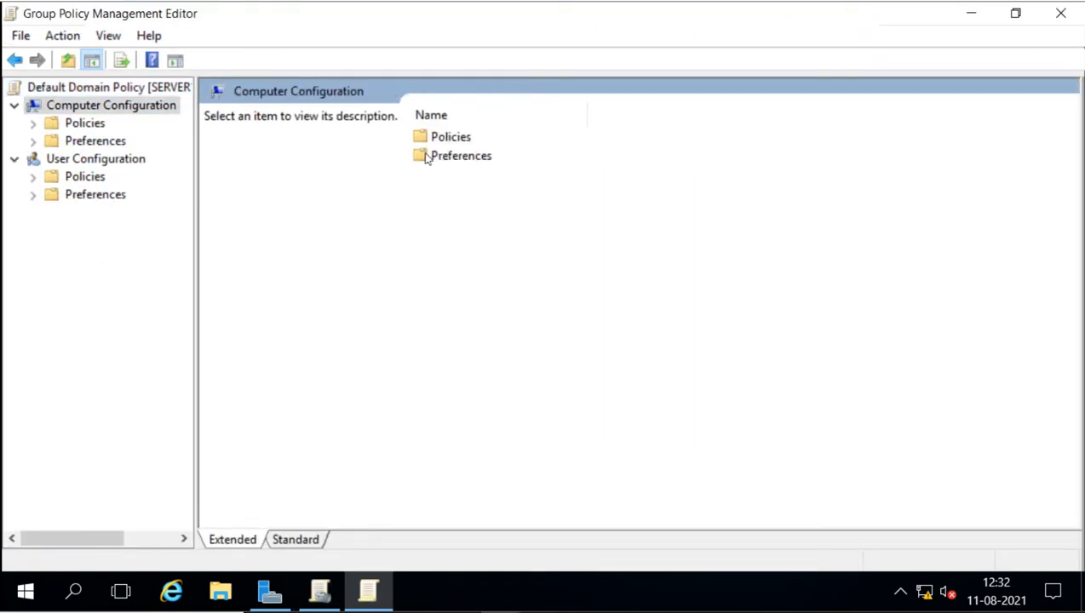
pyautogui.doubleClick(452, 137)
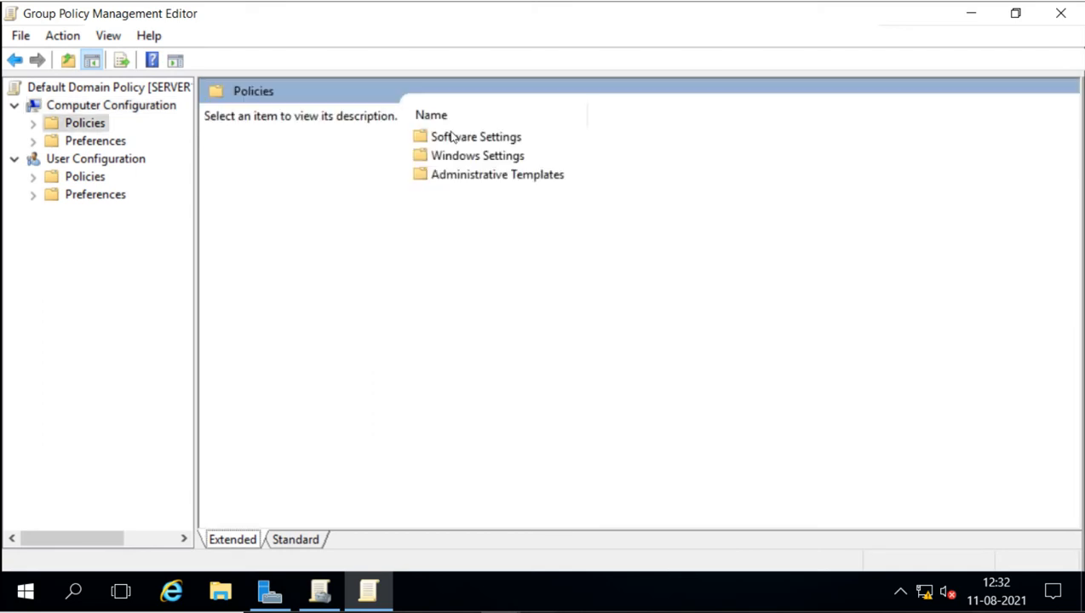
pyautogui.doubleClick(467, 176)
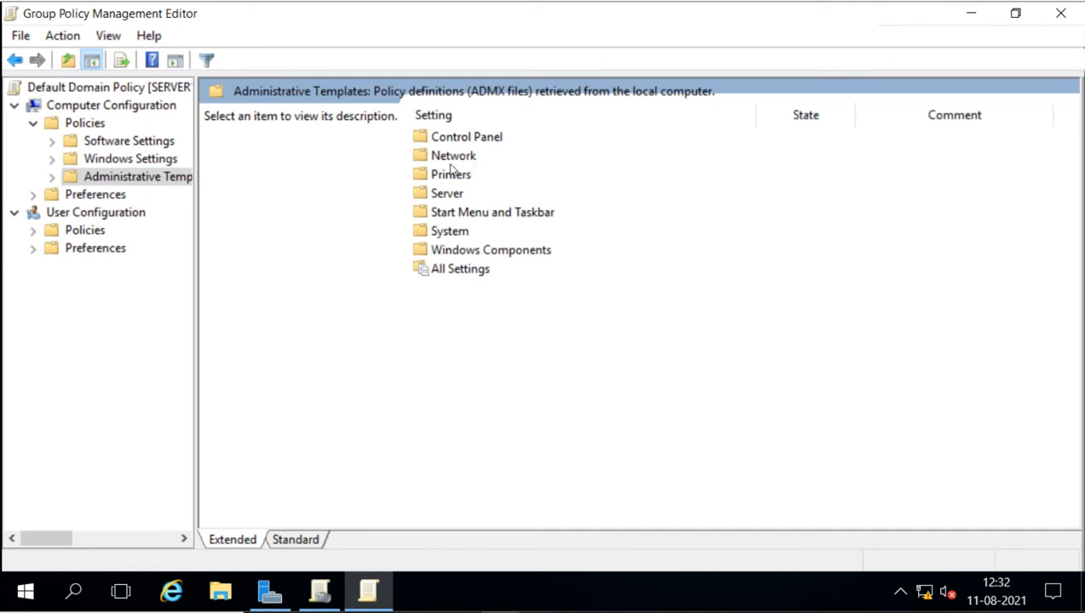
pyautogui.doubleClick(451, 161)
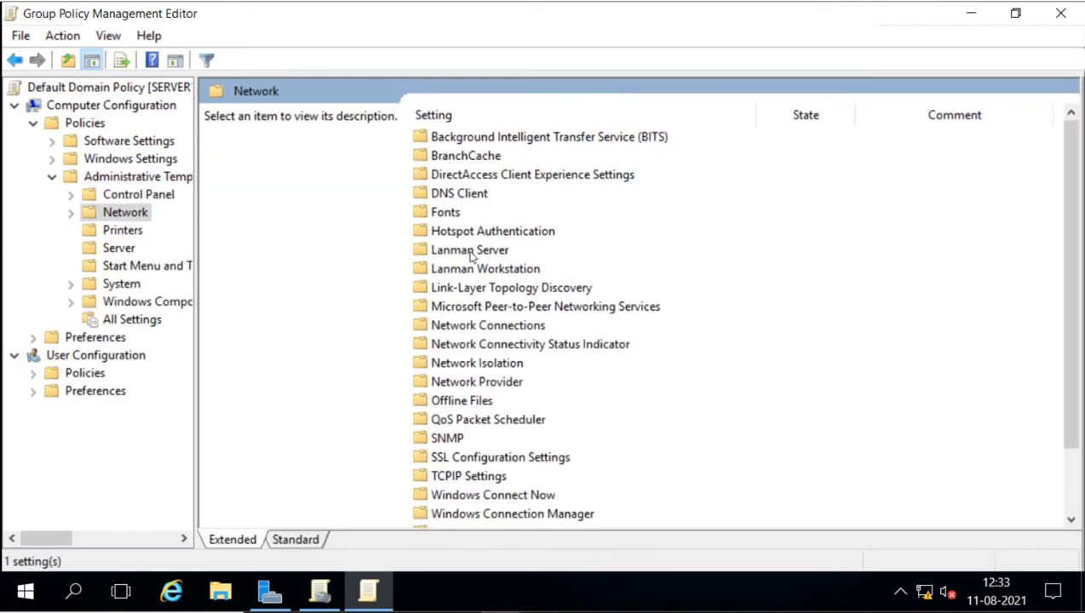
pyautogui.doubleClick(471, 254)
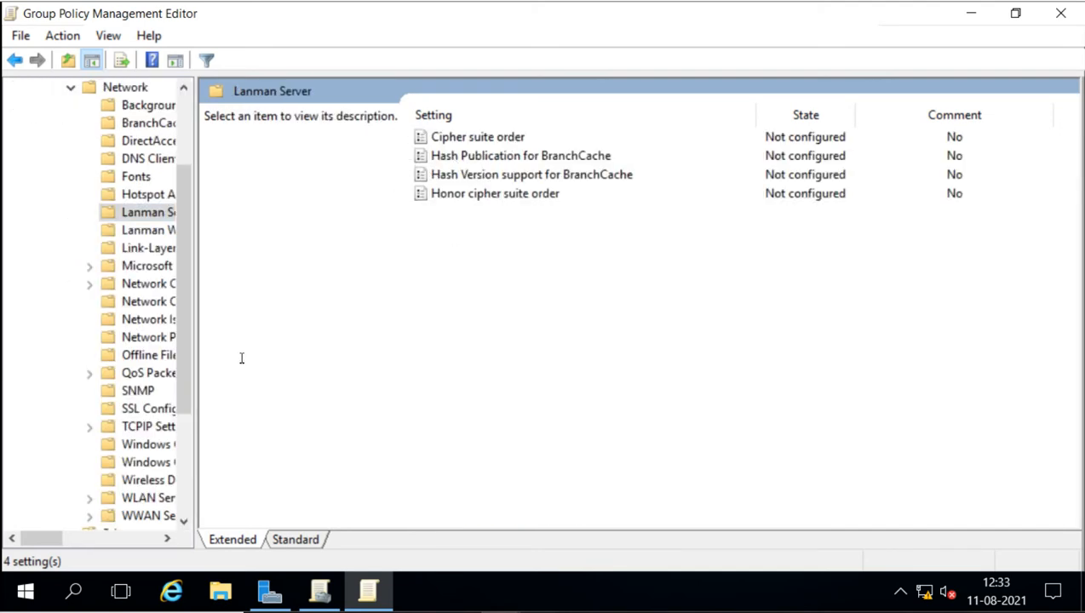
pyautogui.scroll(3, 183, 358)
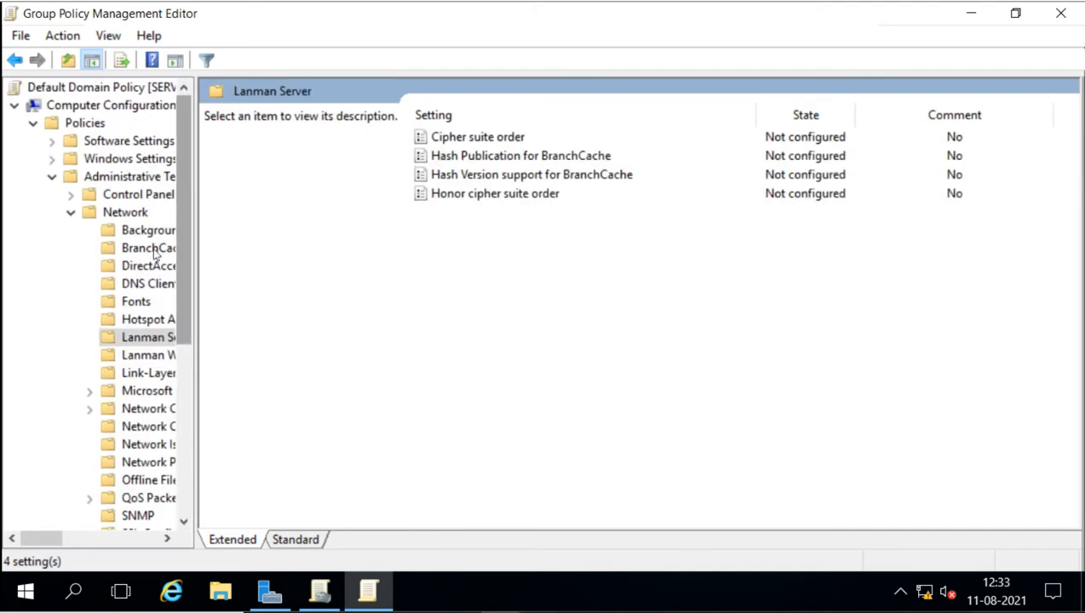
pyautogui.moveTo(193, 407); pyautogui.dragTo(305, 405)
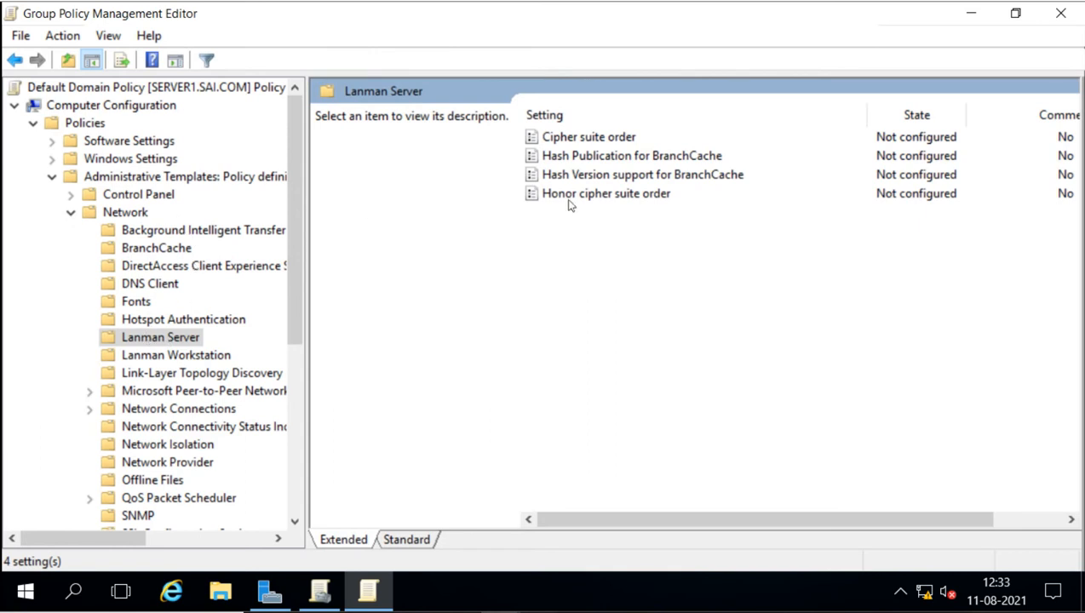
pyautogui.click(407, 540)
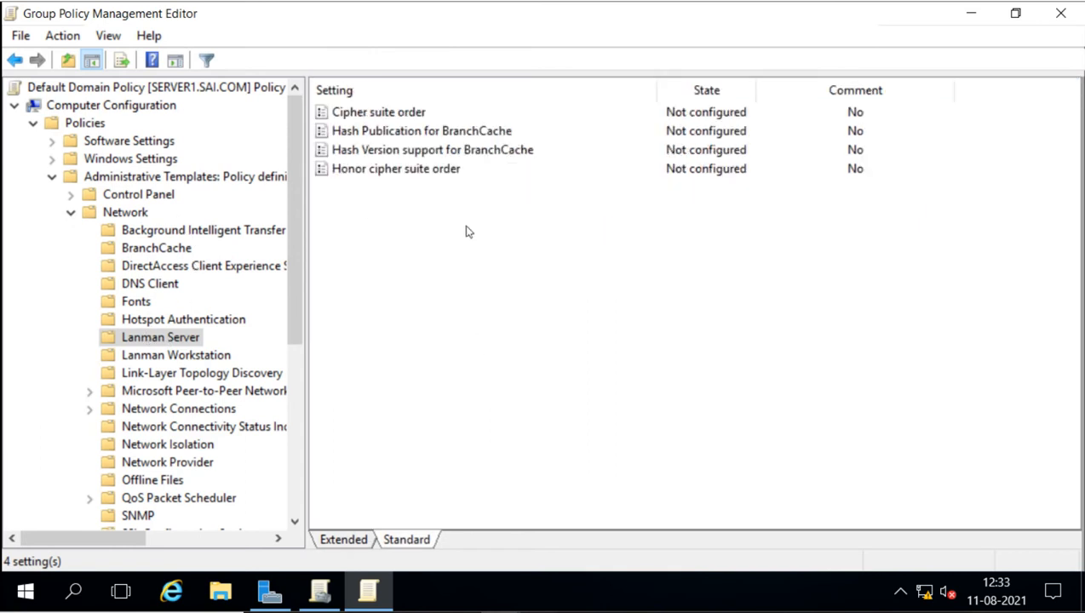
# Step: Enable Hash Publication for BranchCache with hash publication allowed for all shared folders, and close both Group Policy windows
pyautogui.click(415, 137)
pyautogui.doubleClick(415, 135)
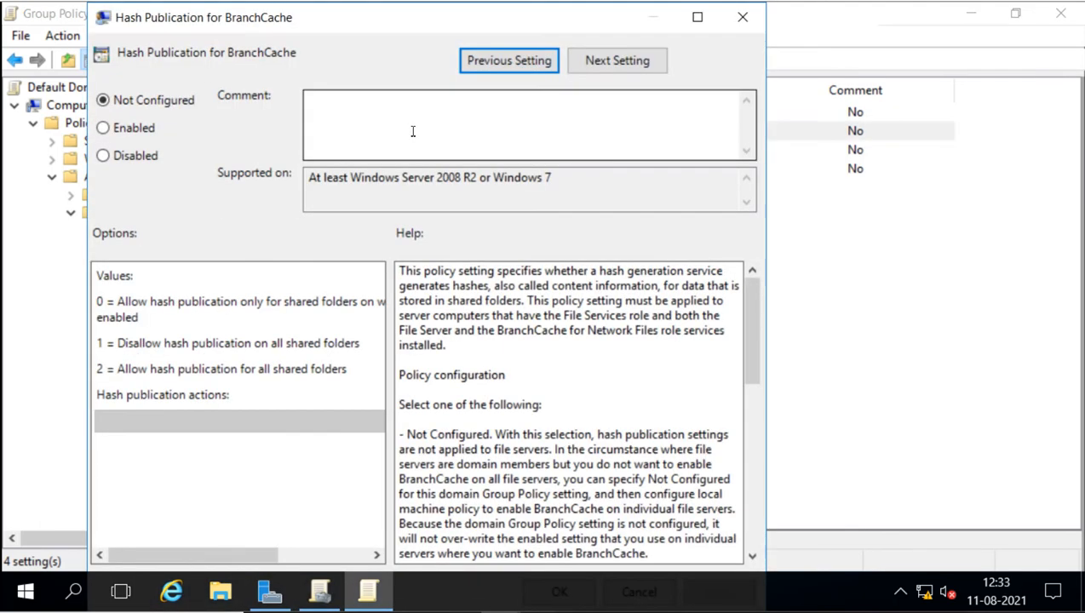
pyautogui.moveTo(442, 19); pyautogui.dragTo(447, 18)
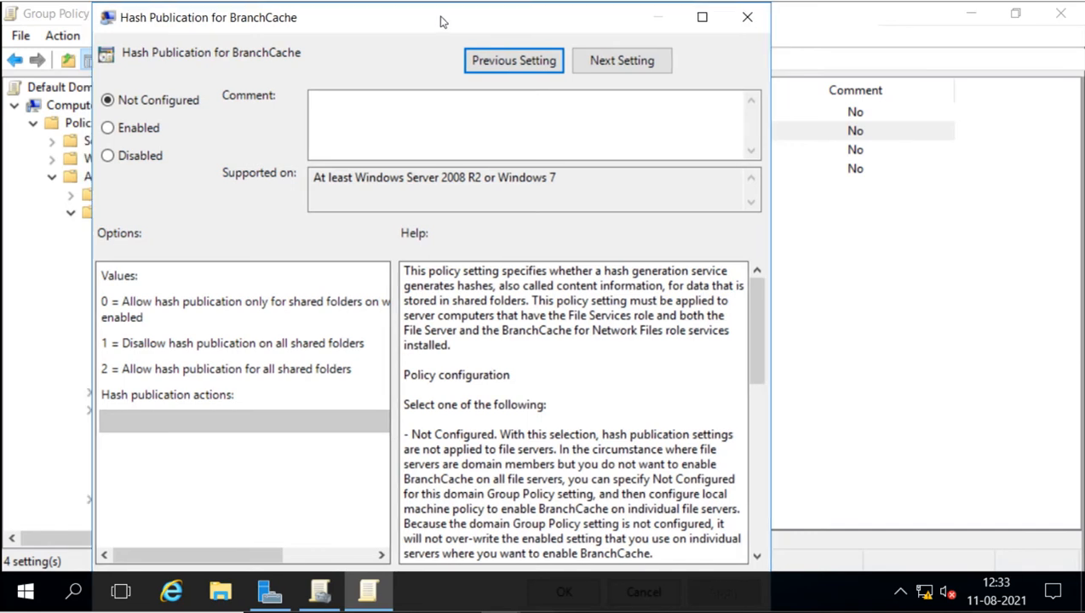
pyautogui.click(108, 128)
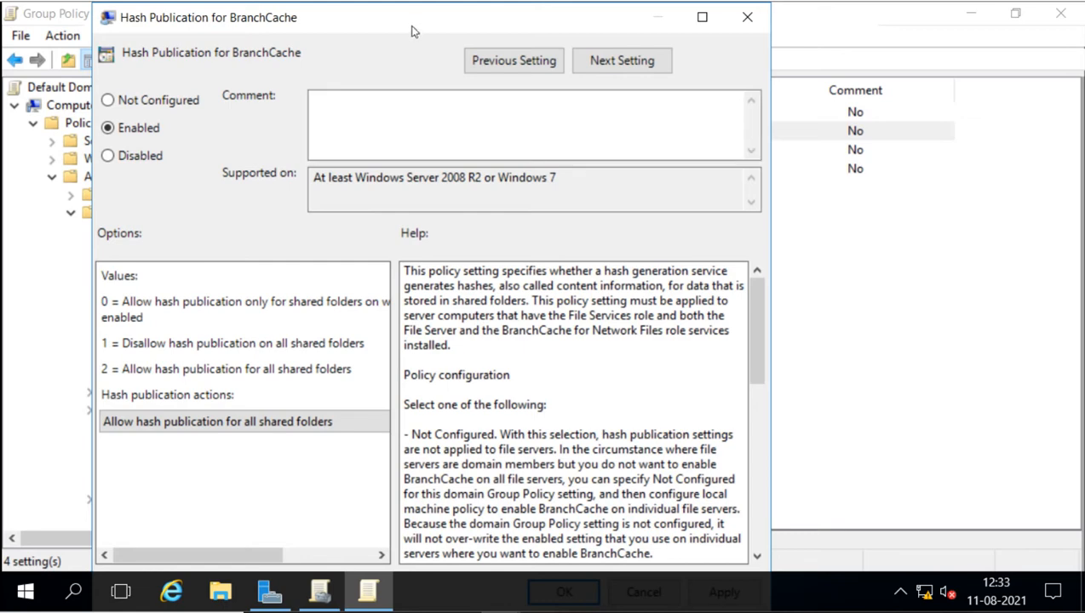
pyautogui.moveTo(409, 26); pyautogui.dragTo(417, 20)
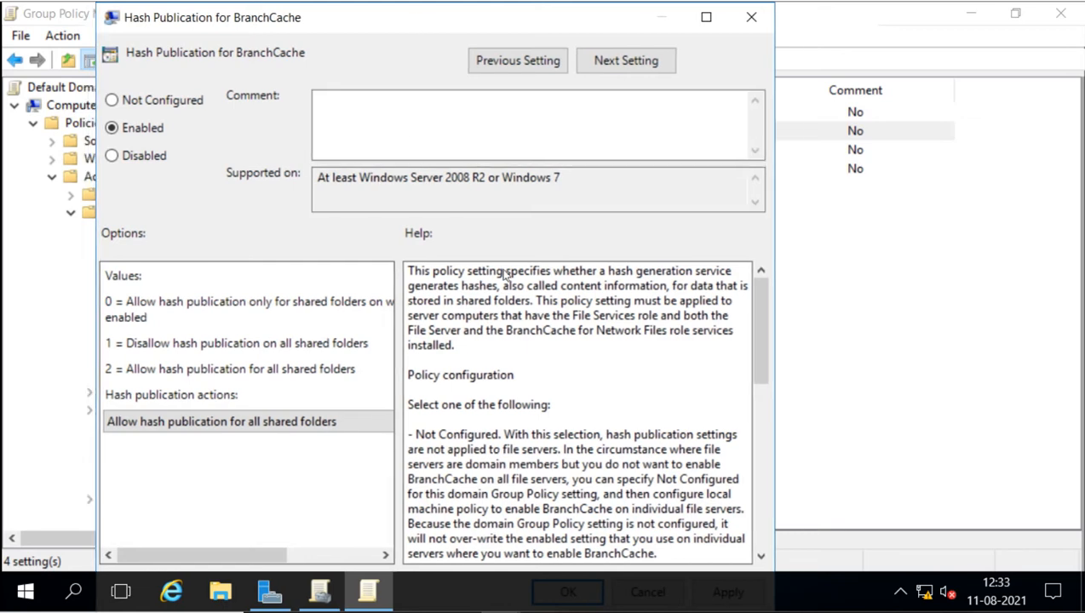
pyautogui.press('Tab')
pyautogui.press('Tab')
pyautogui.press('Tab')
pyautogui.press('Tab')
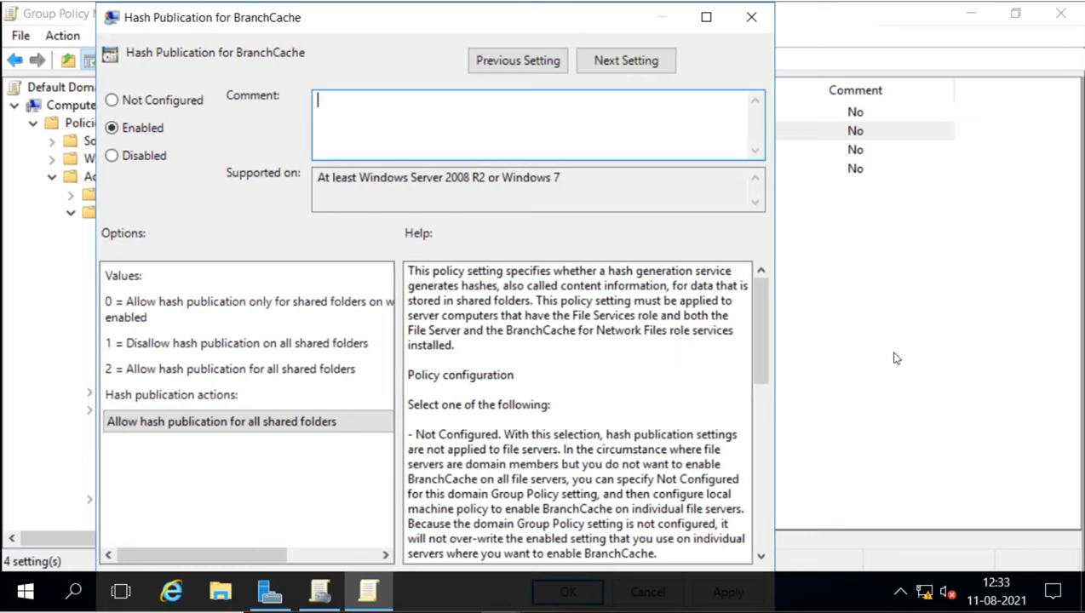
pyautogui.press('Tab')
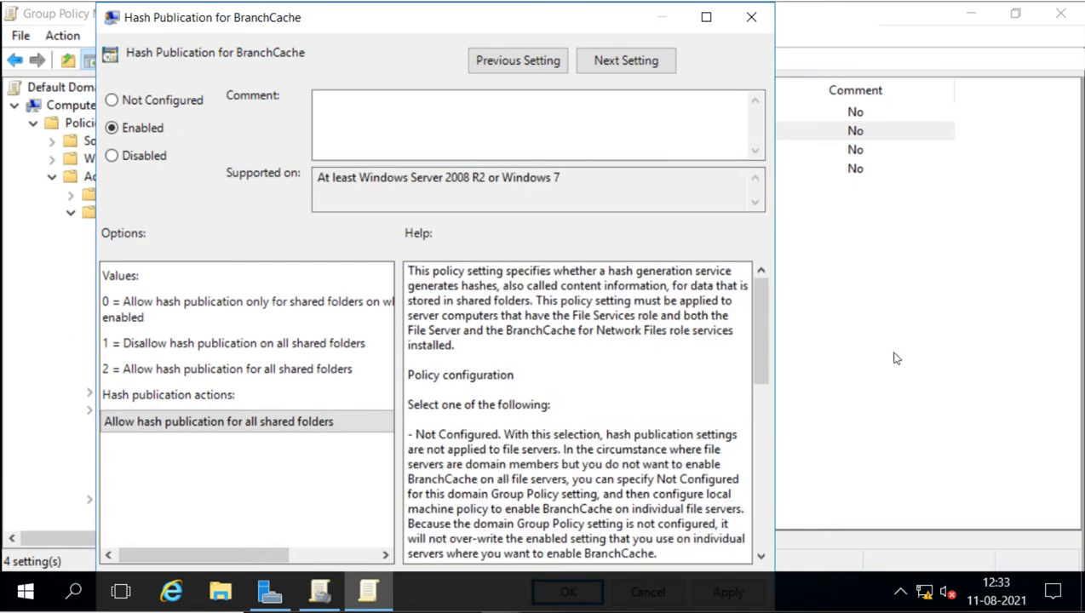
pyautogui.press('Return')
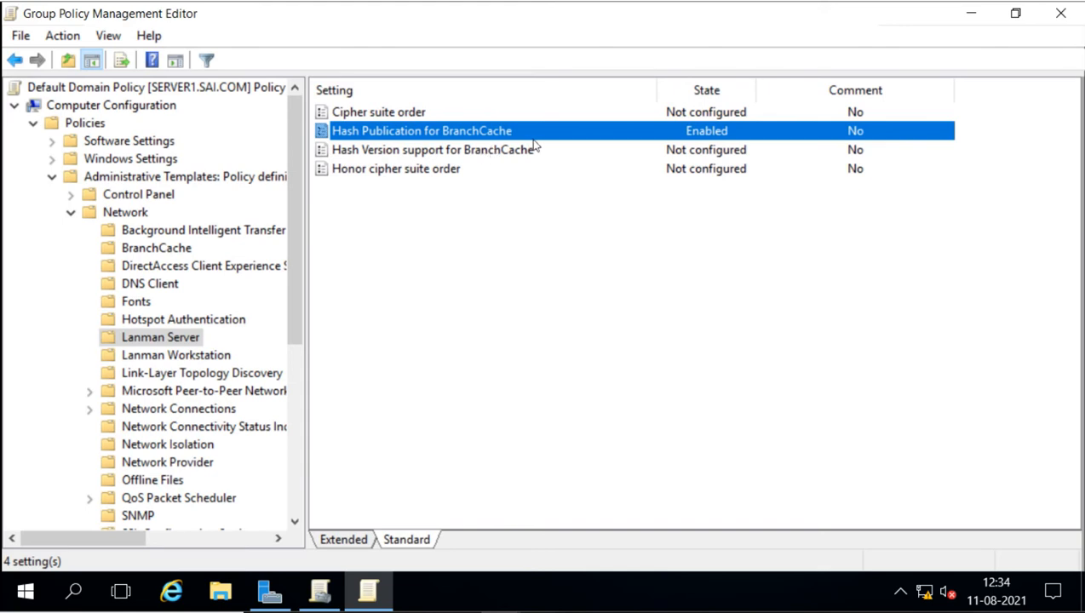
pyautogui.click(1057, 14)
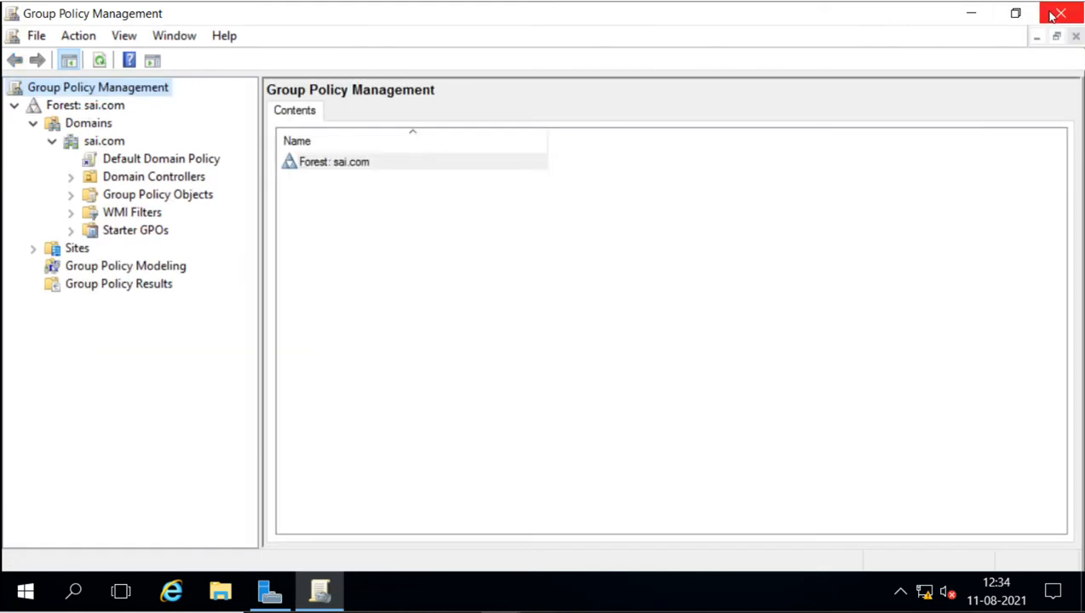
pyautogui.click(1057, 14)
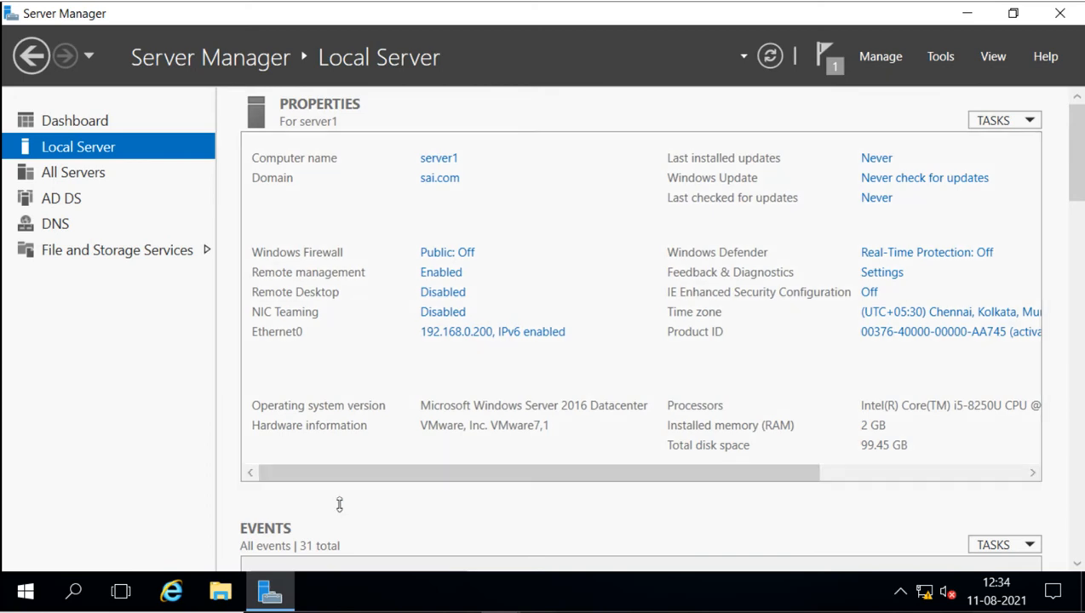
# Step: Open File Explorer in a maximized window and go to Local Disk (C:)
pyautogui.click(221, 592)
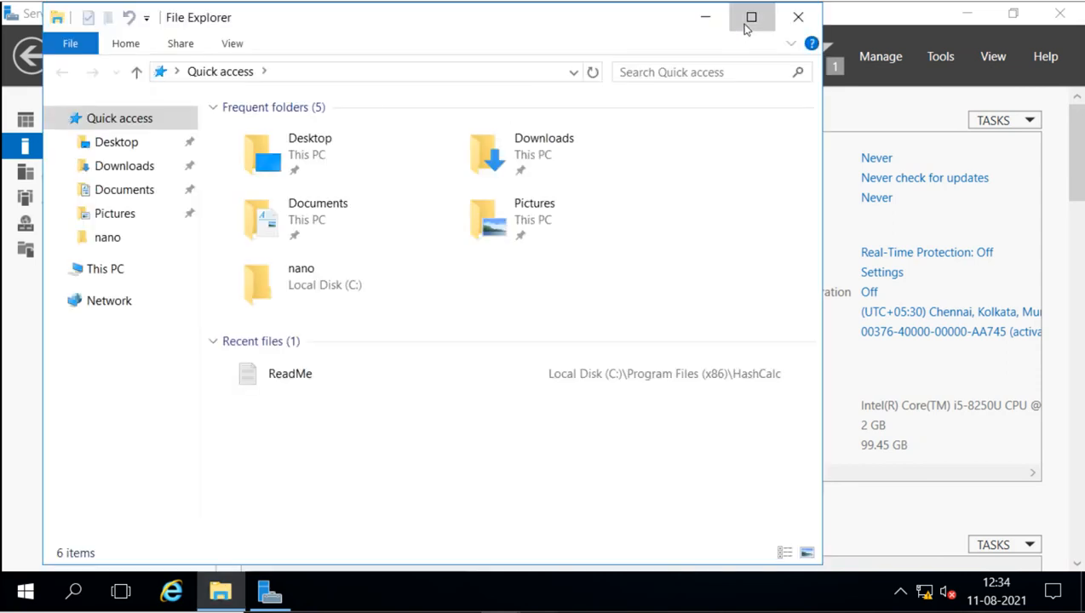
pyautogui.click(745, 27)
pyautogui.click(43, 264)
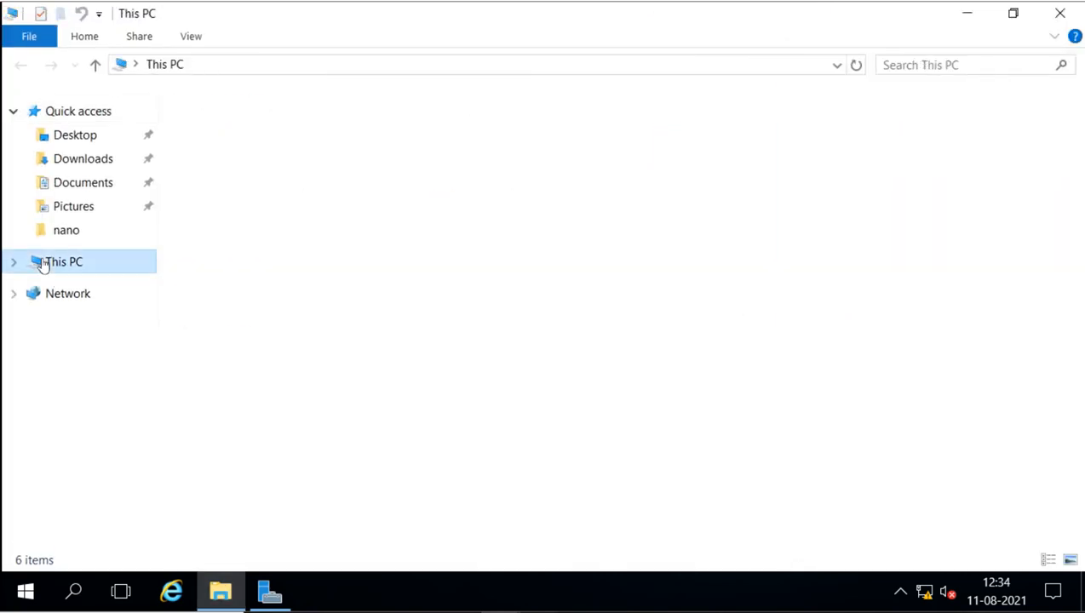
pyautogui.click(288, 282)
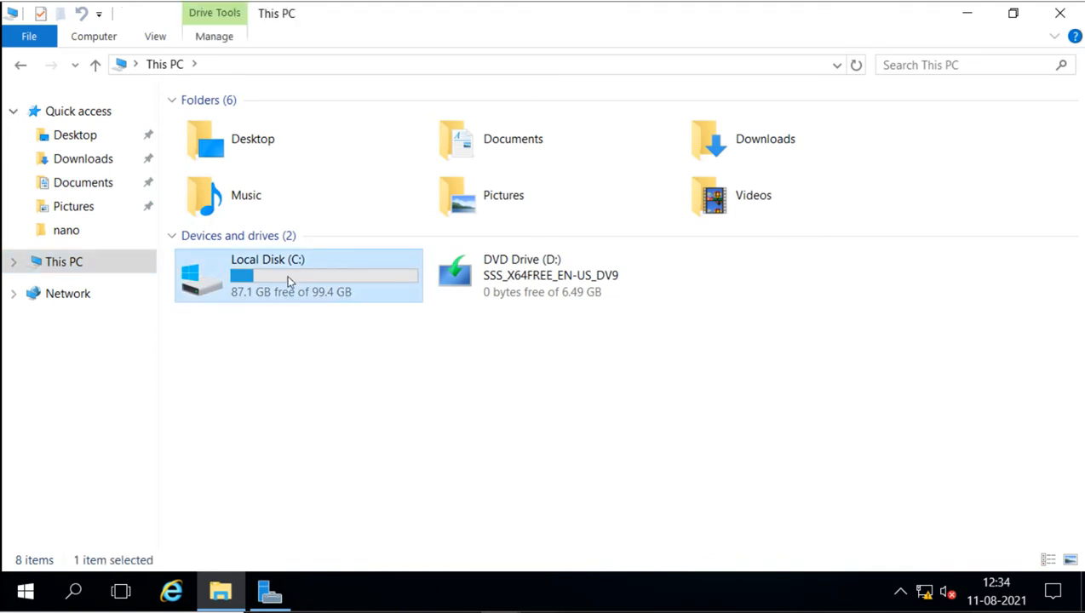
pyautogui.doubleClick(289, 282)
# Step: Create a new folder named BCHosted in the root of Local Disk (C:)
pyautogui.rightClick(297, 411)
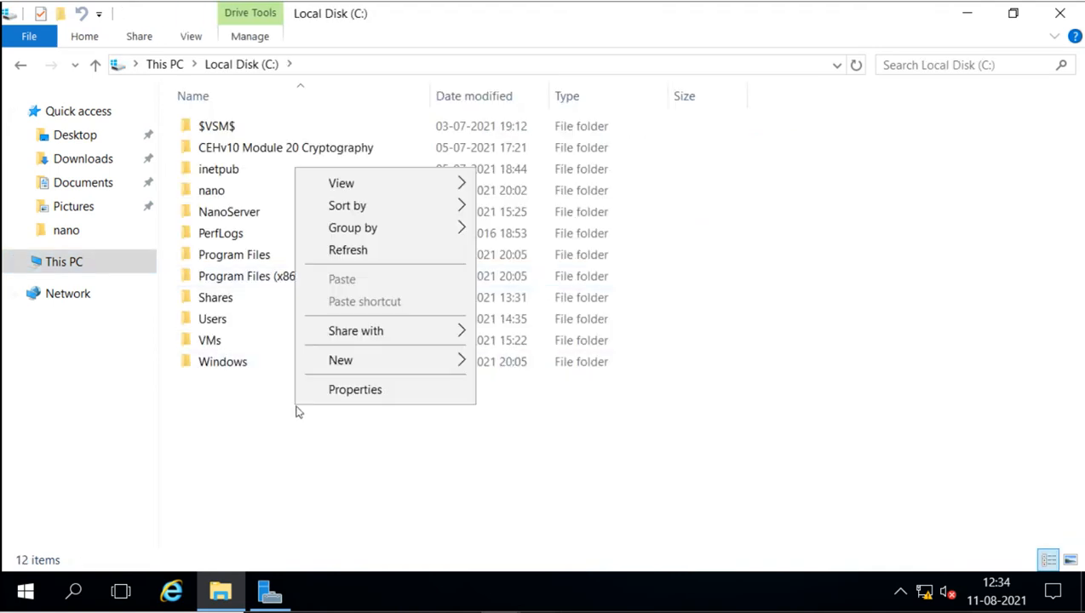
pyautogui.moveTo(373, 358)
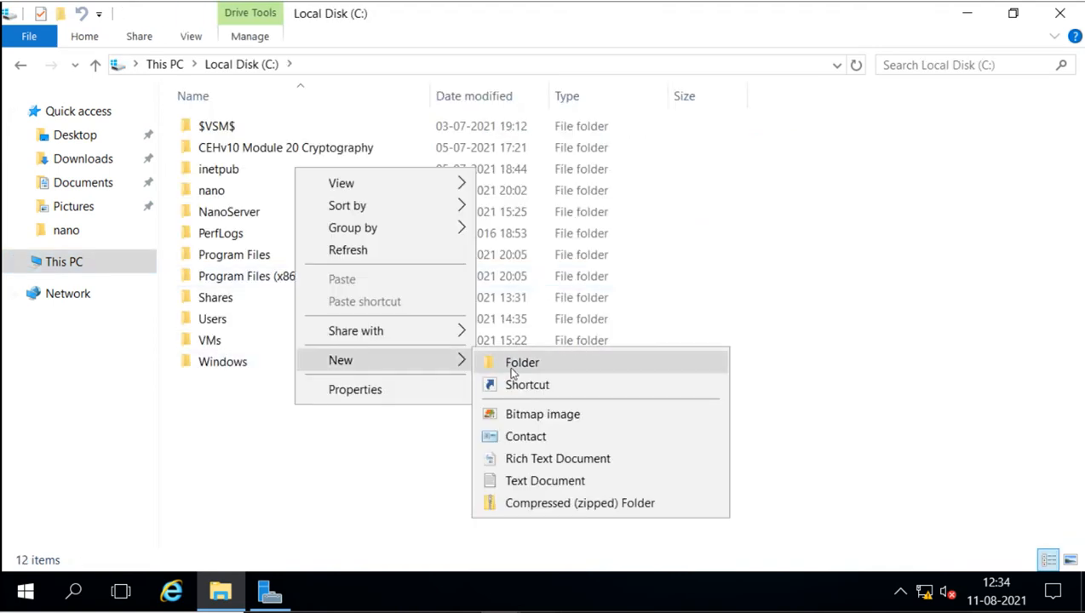
pyautogui.click(512, 372)
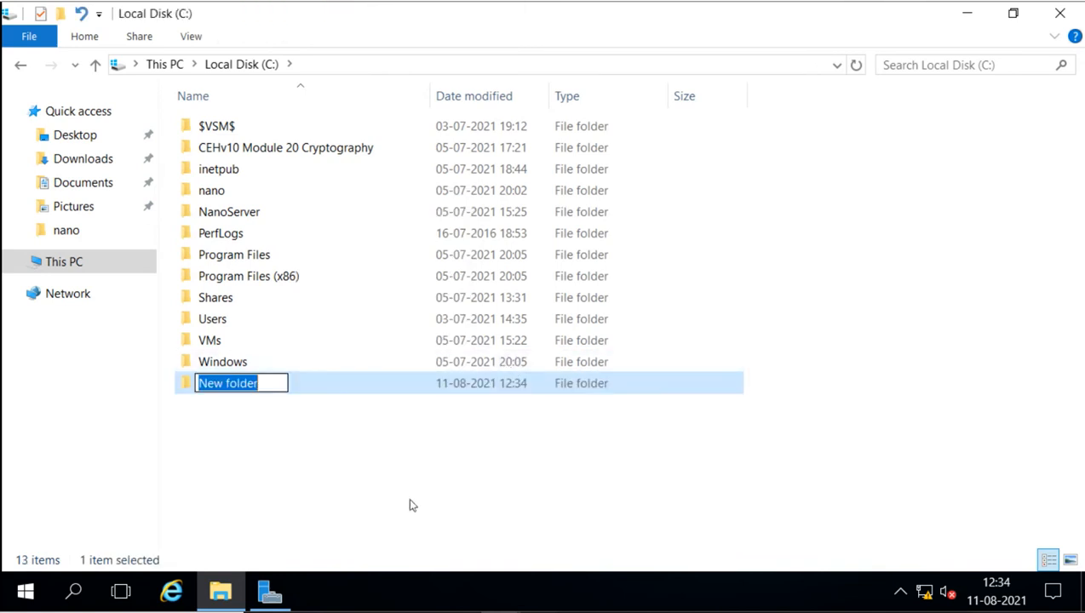
pyautogui.write('BC')
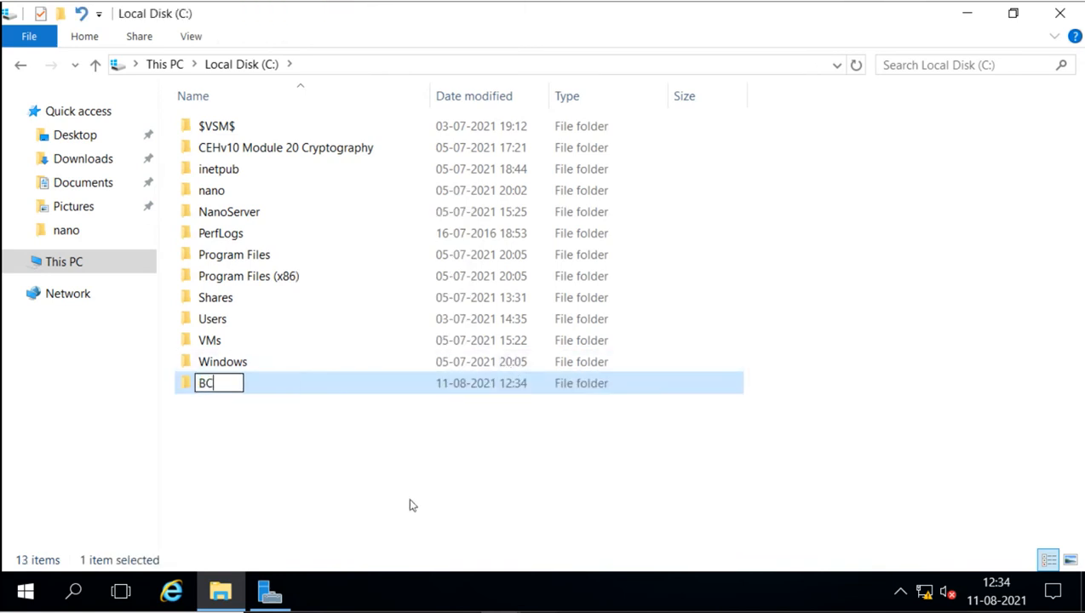
pyautogui.write('Hos')
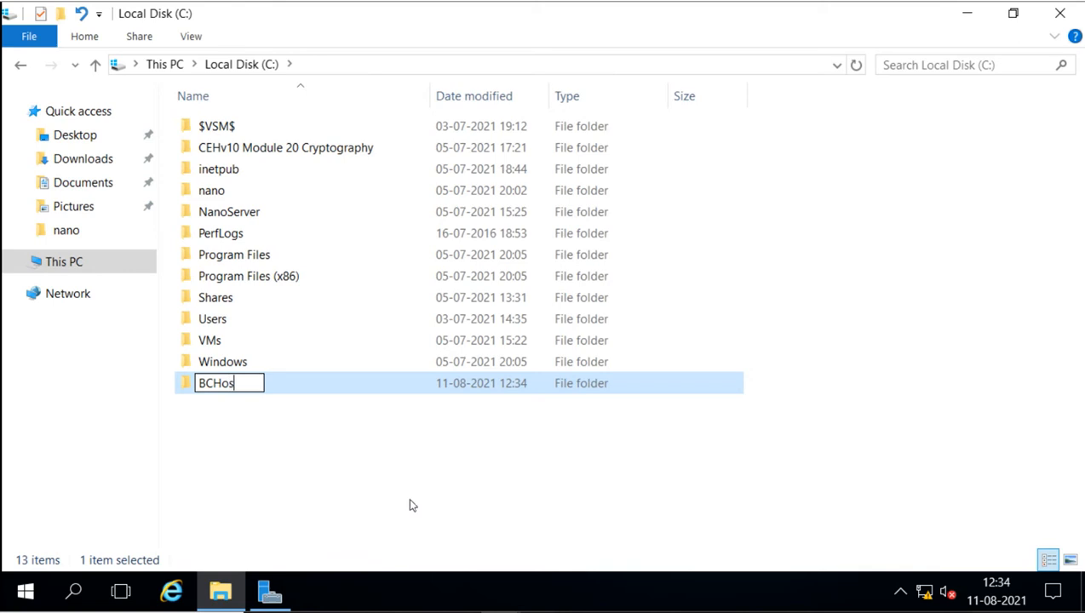
pyautogui.write('ted')
pyautogui.press('Return')
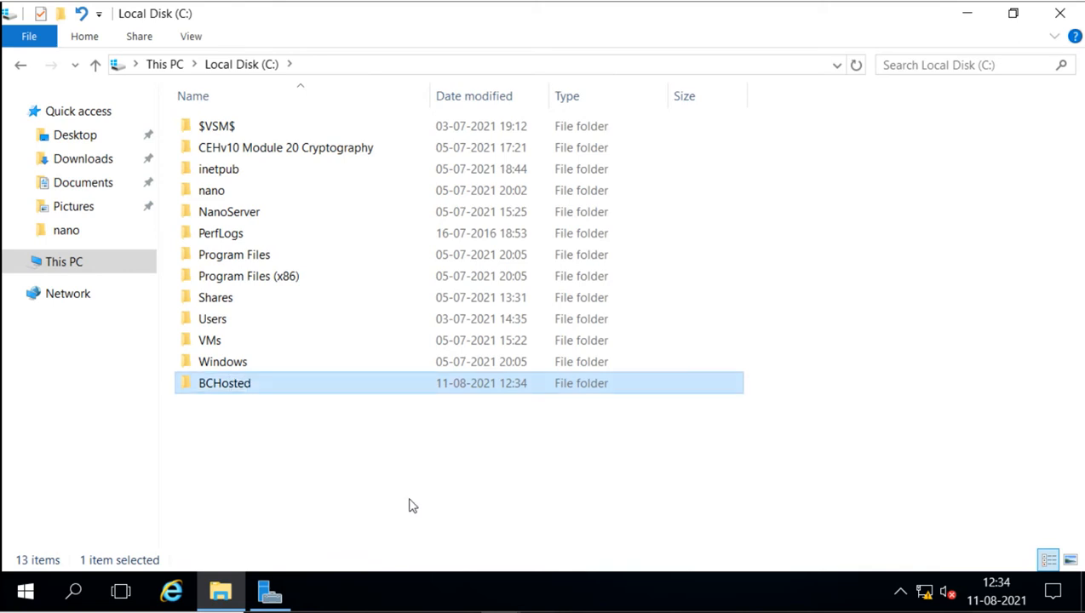
# Step: Share the BCHosted folder through Advanced Sharing, allowing Everyone Full Control in the share permissions
pyautogui.rightClick(235, 388)
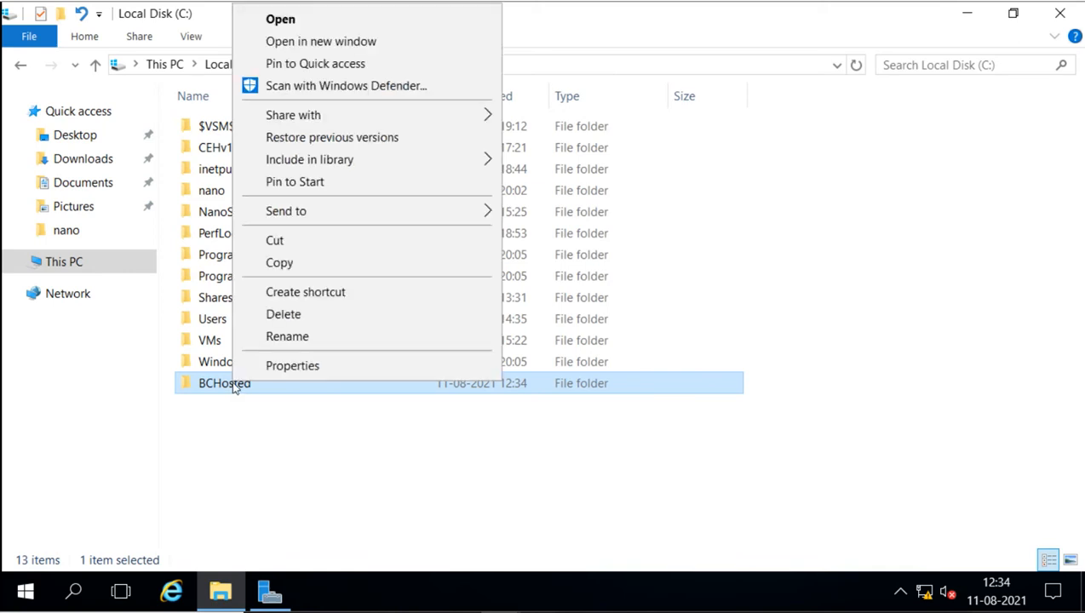
pyautogui.click(281, 367)
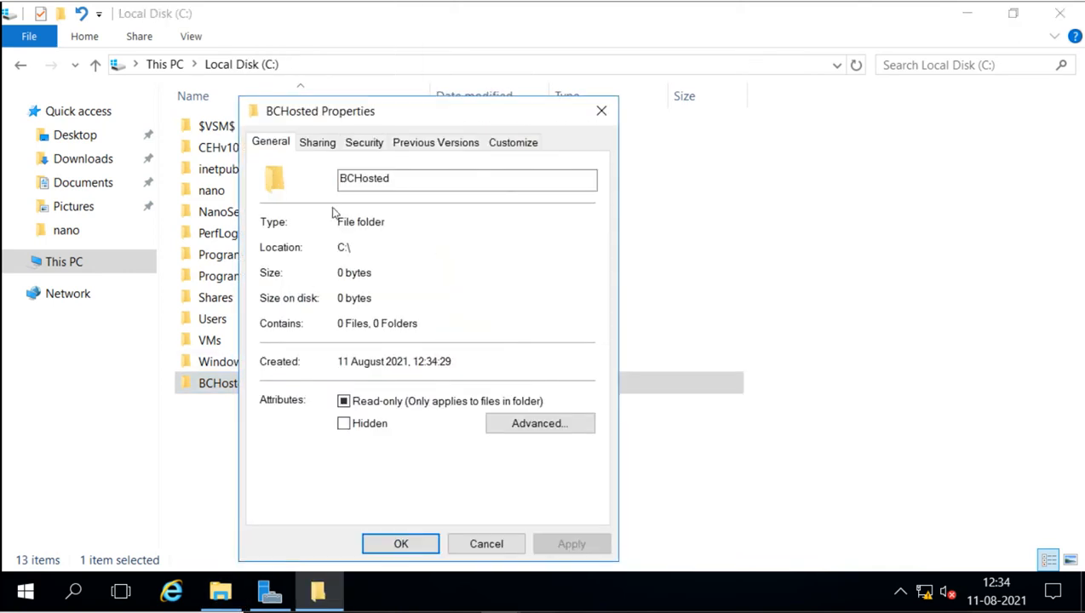
pyautogui.click(320, 140)
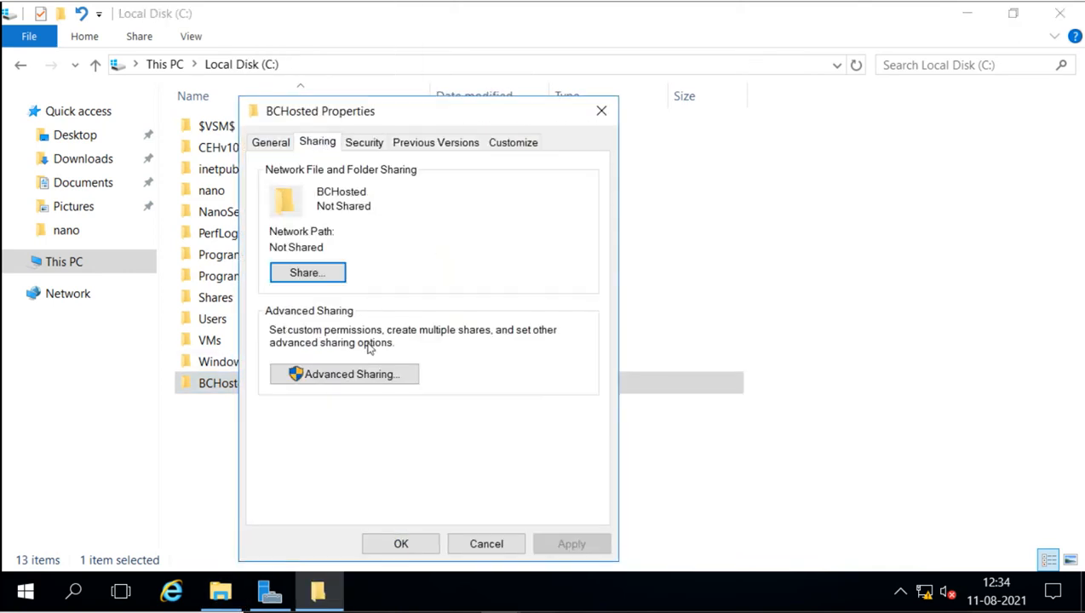
pyautogui.click(367, 375)
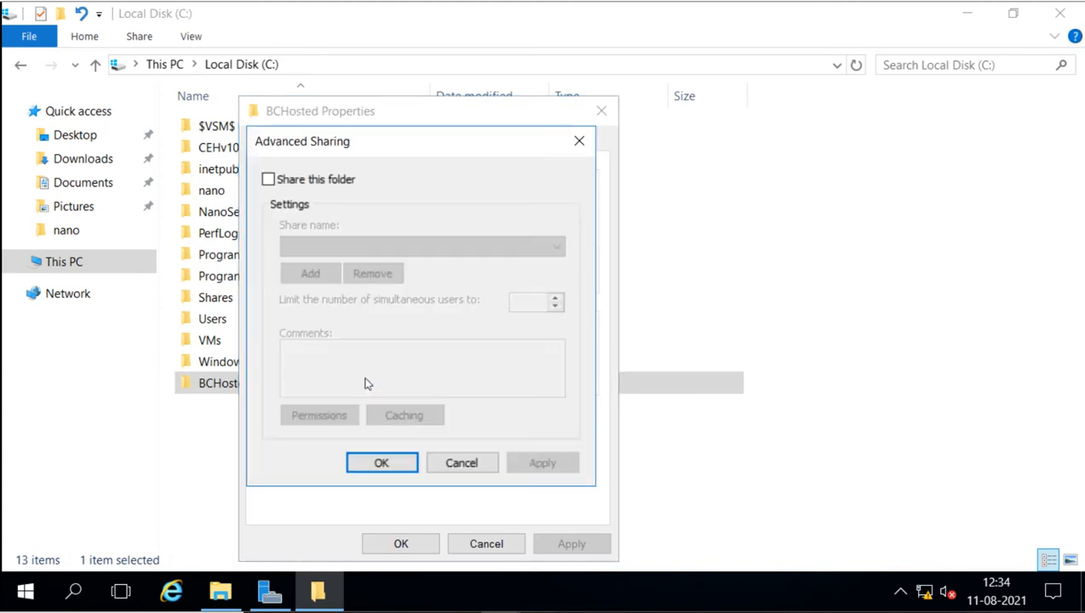
pyautogui.click(268, 179)
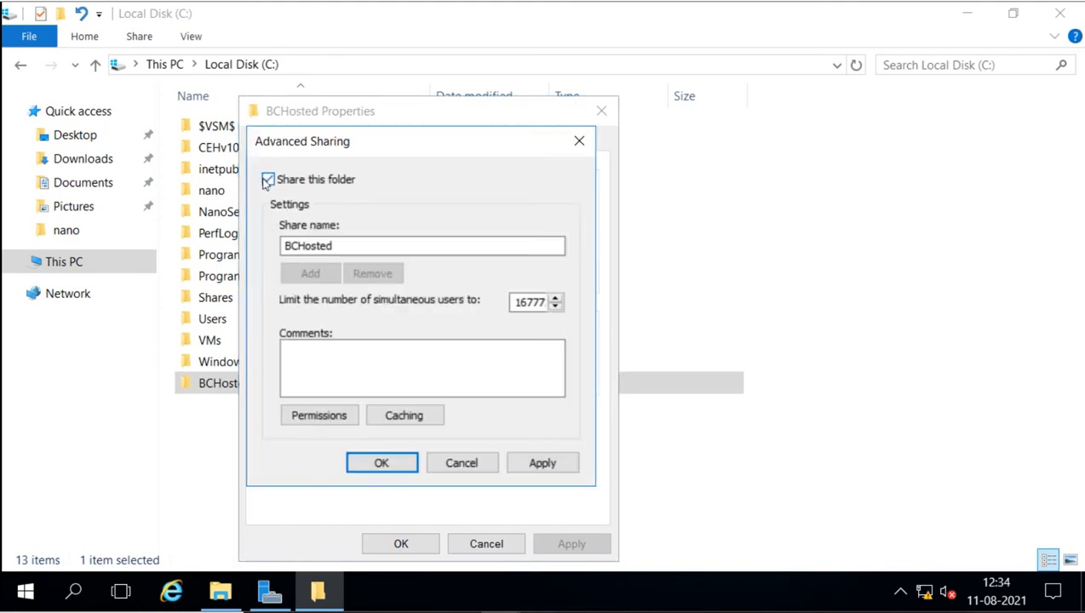
pyautogui.click(332, 415)
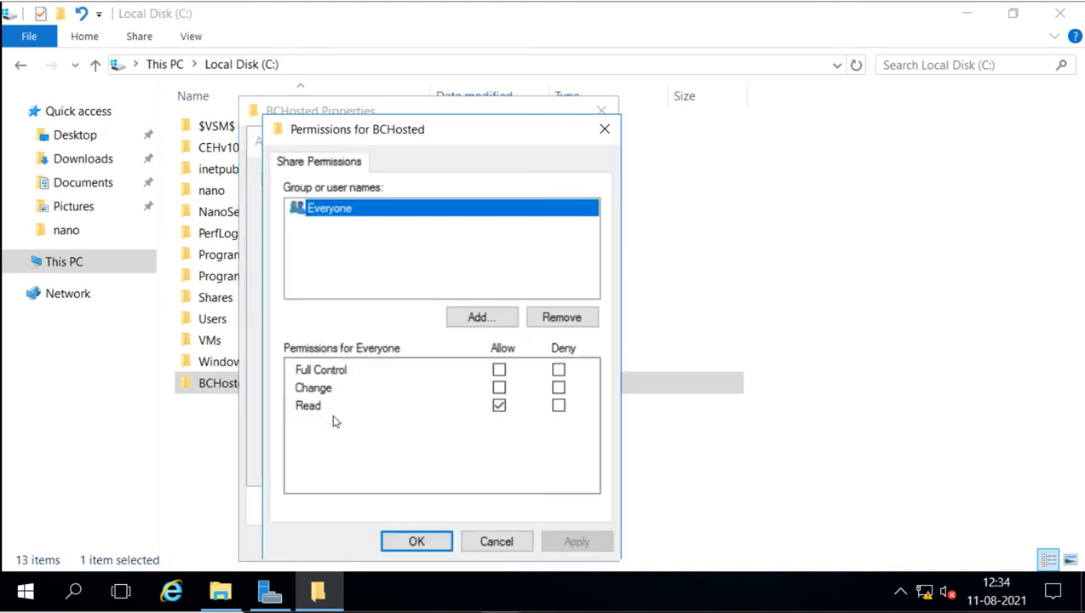
pyautogui.click(499, 369)
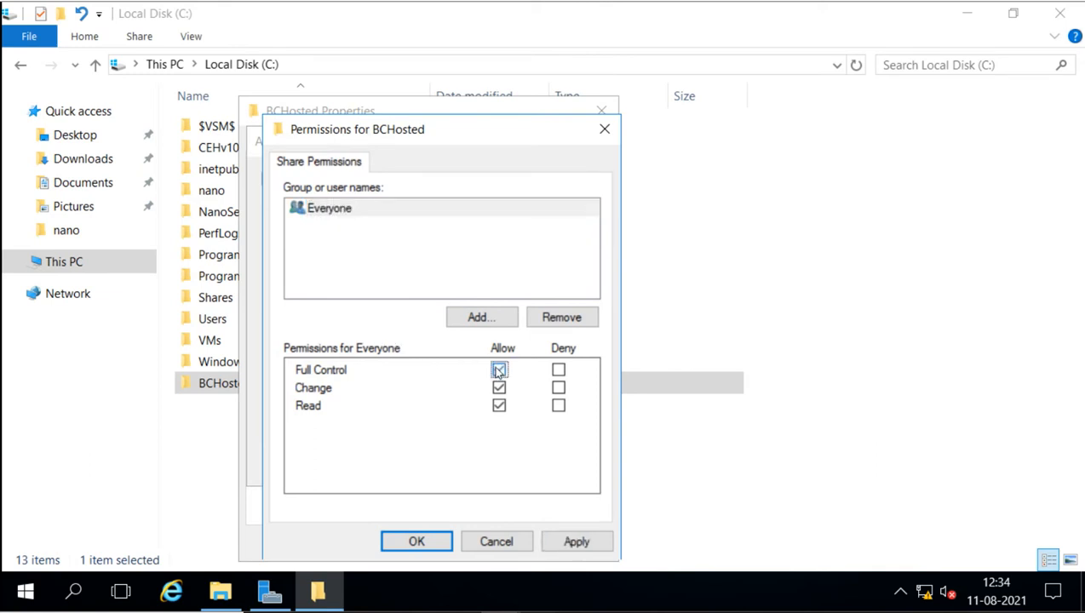
pyautogui.click(416, 545)
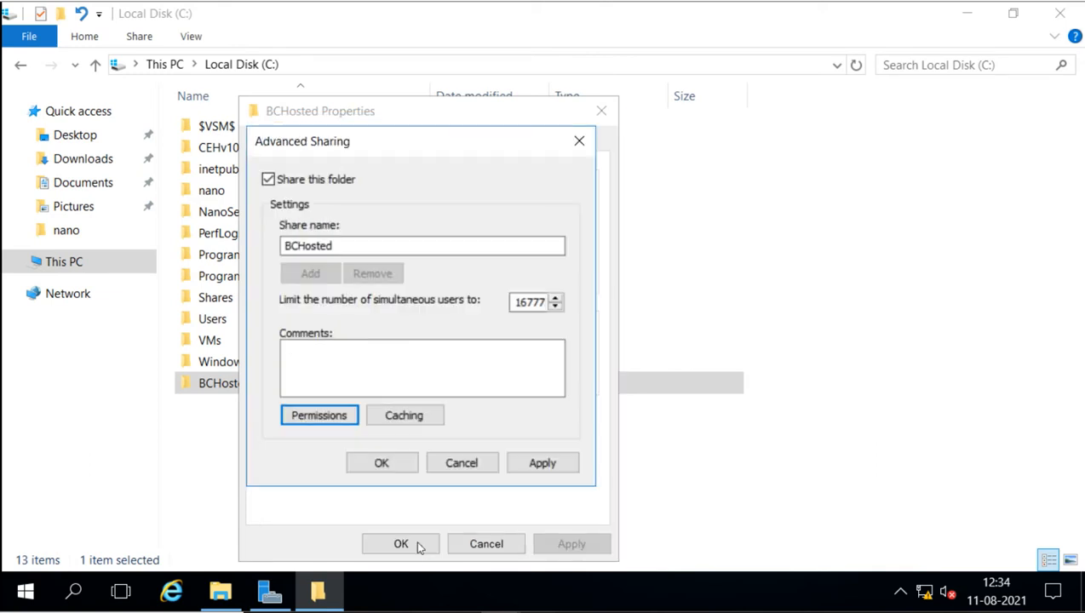
# Step: Enable BranchCache in the offline settings of the BCHosted share, apply the sharing settings and close the folder's properties
pyautogui.click(406, 417)
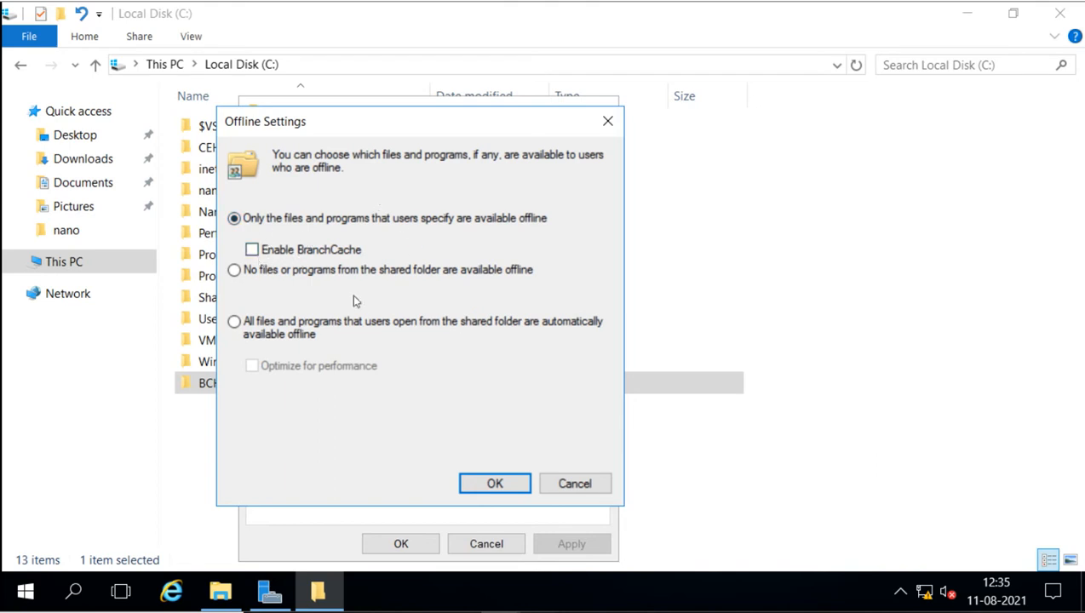
pyautogui.click(253, 252)
pyautogui.click(491, 482)
pyautogui.click(408, 463)
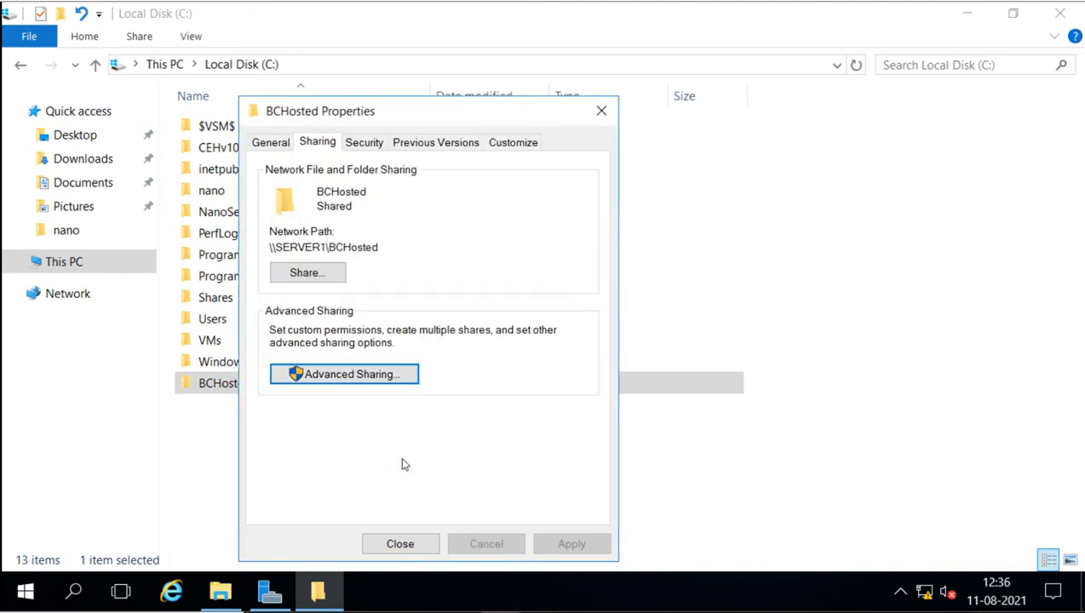
pyautogui.click(400, 544)
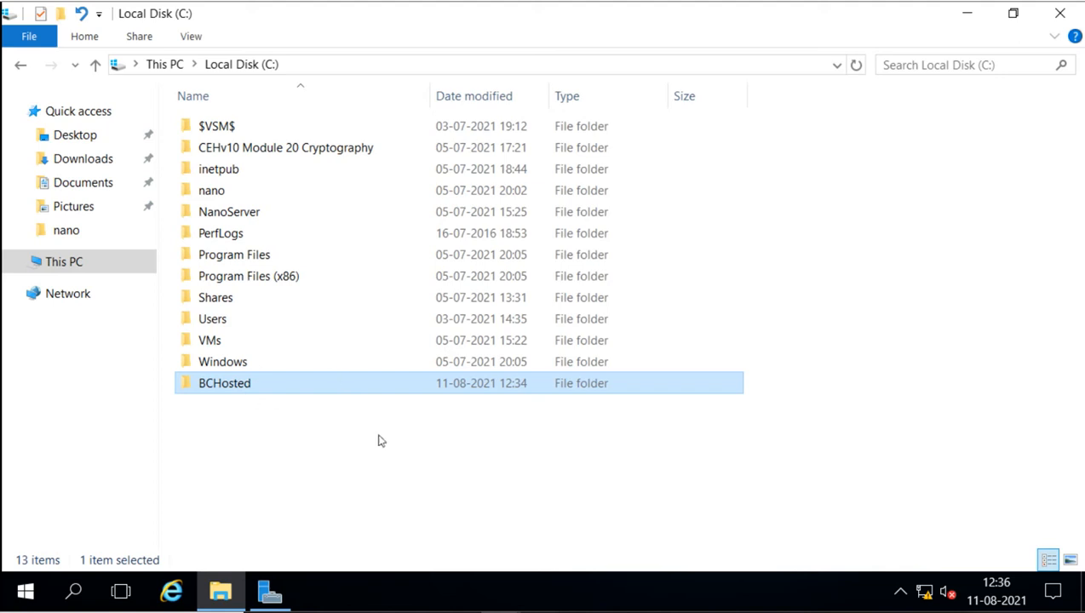
# Step: Move all four folders from CEHv10 Module 20 Cryptography into the BCHosted folder on Local Disk (C:)
pyautogui.doubleClick(351, 145)
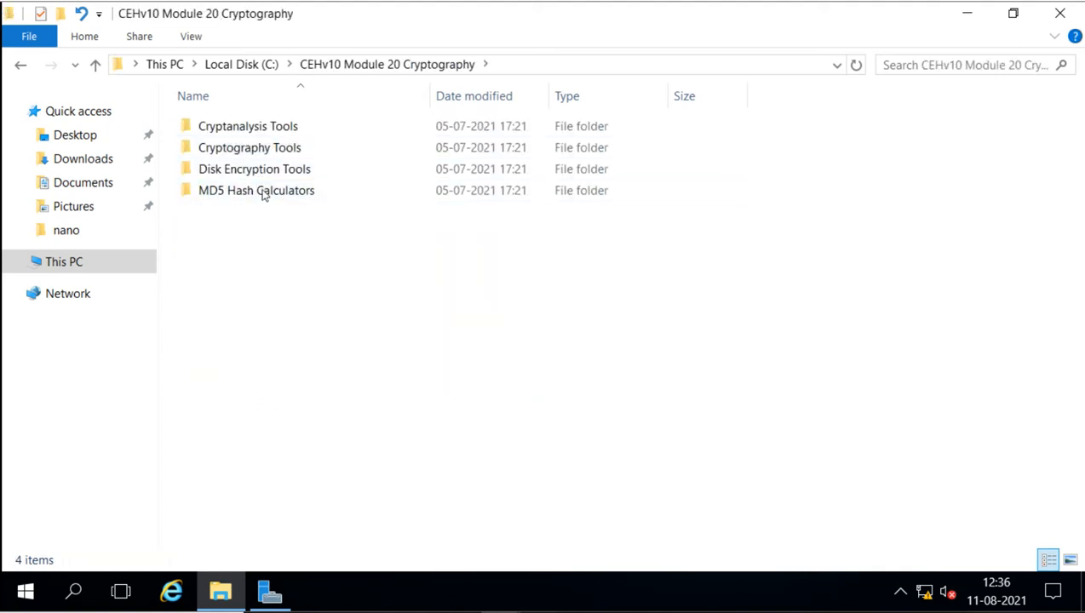
pyautogui.moveTo(249, 219); pyautogui.dragTo(313, 128)
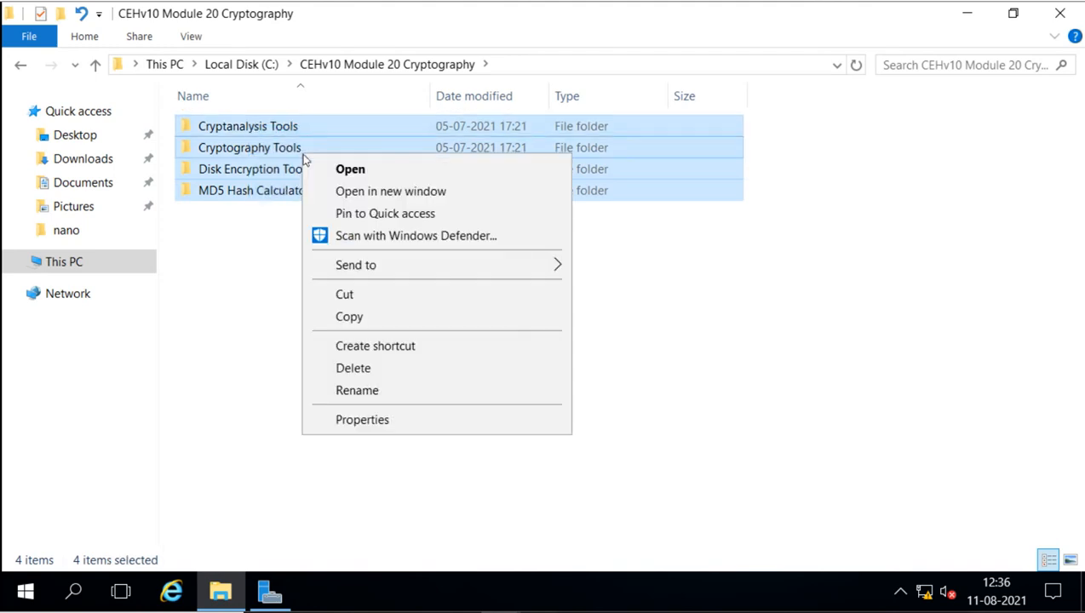
pyautogui.rightClick(302, 153)
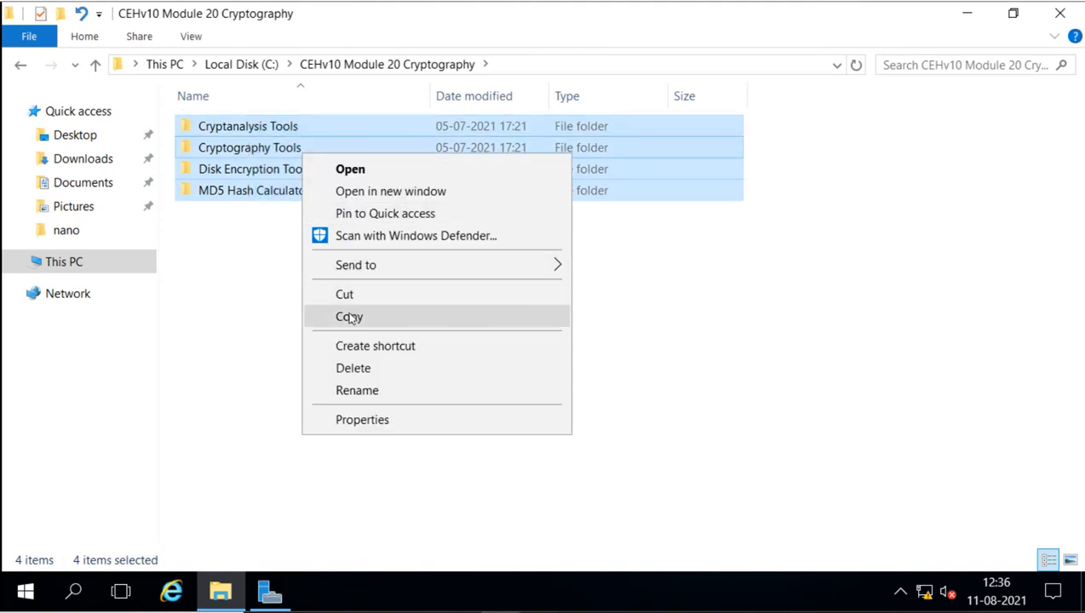
pyautogui.click(345, 295)
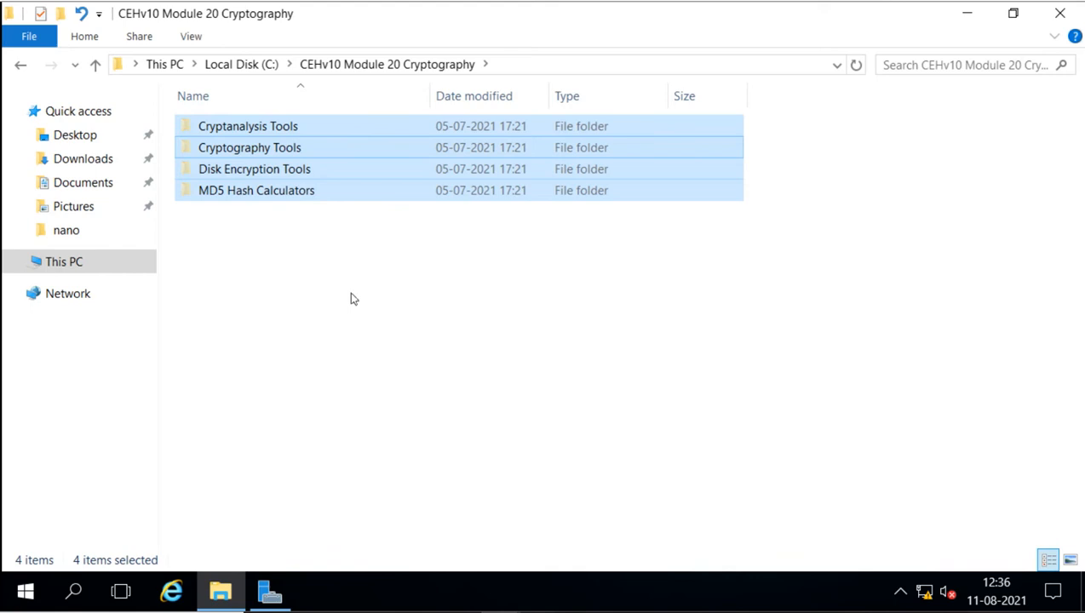
pyautogui.click(241, 66)
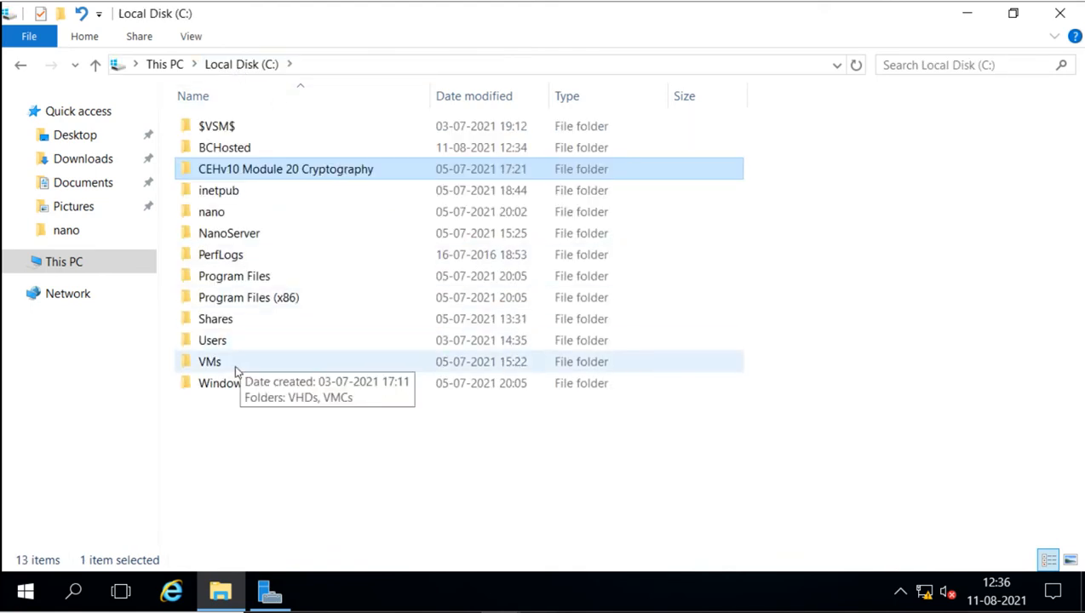
pyautogui.doubleClick(224, 149)
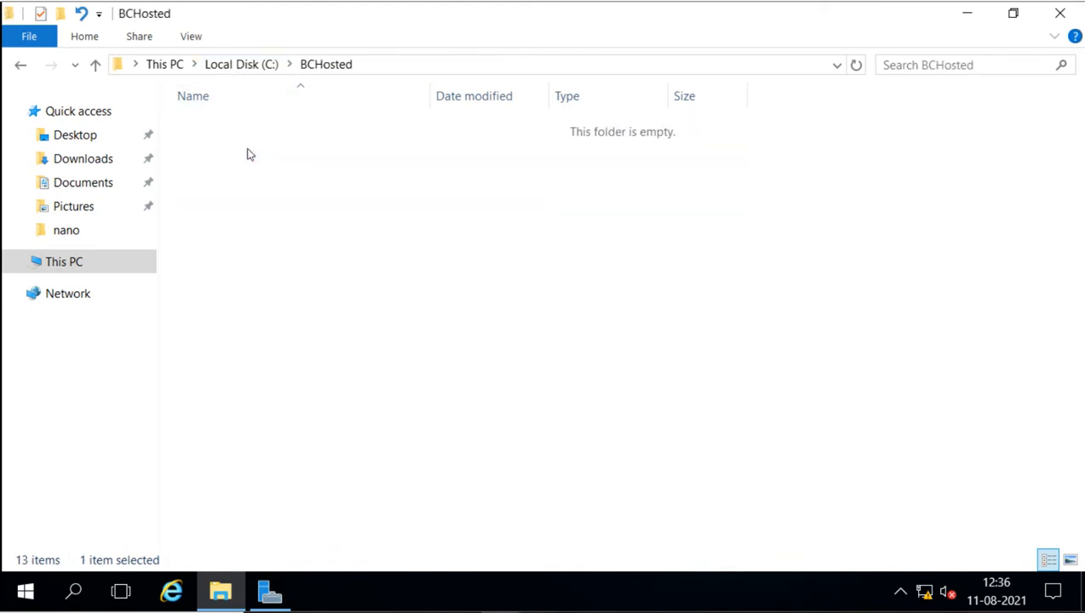
pyautogui.rightClick(247, 154)
pyautogui.click(304, 297)
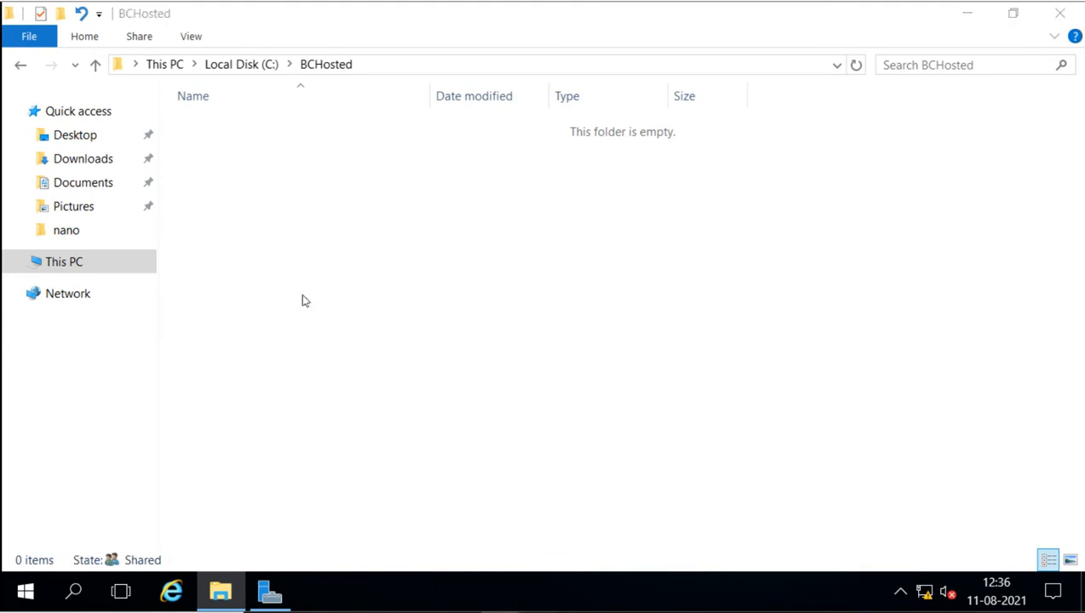
pyautogui.click(377, 305)
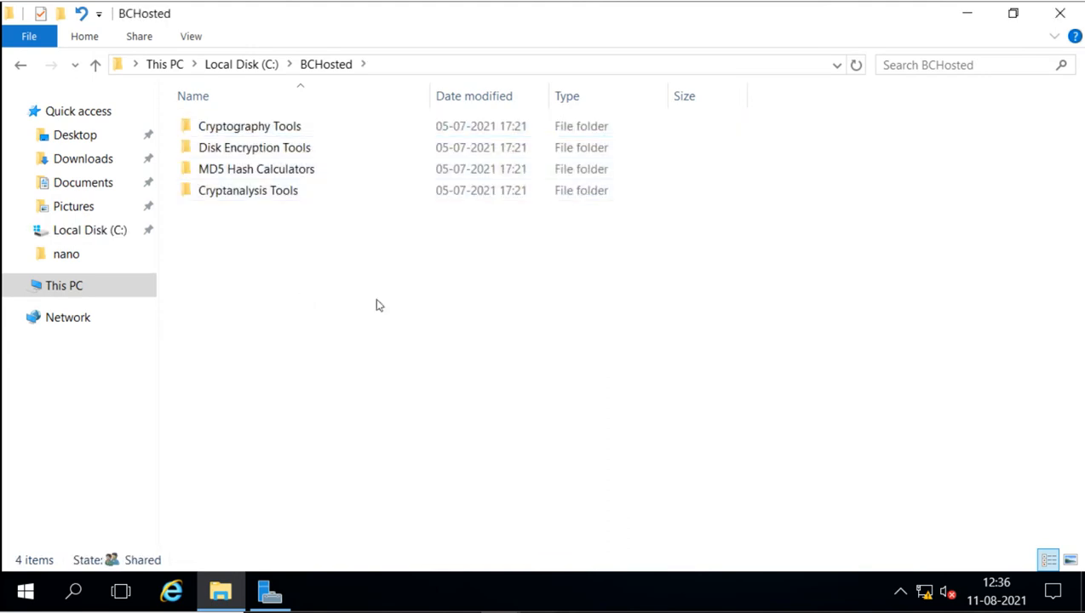
# Step: Permanently delete the CEHv10 Module 20 Cryptography folder from Local Disk (C:) and close File Explorer
pyautogui.click(241, 64)
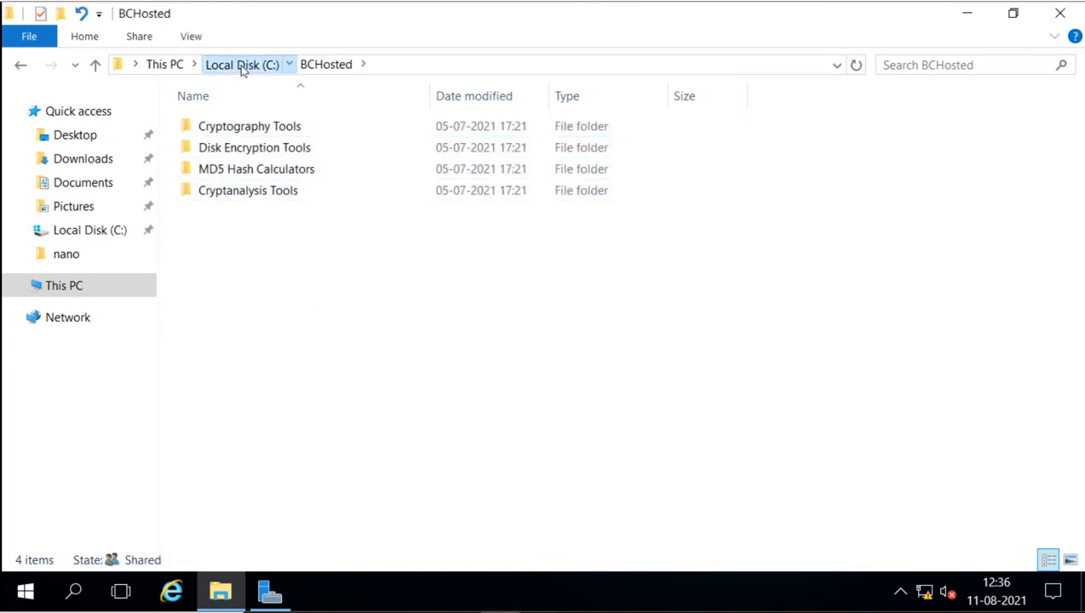
pyautogui.click(259, 175)
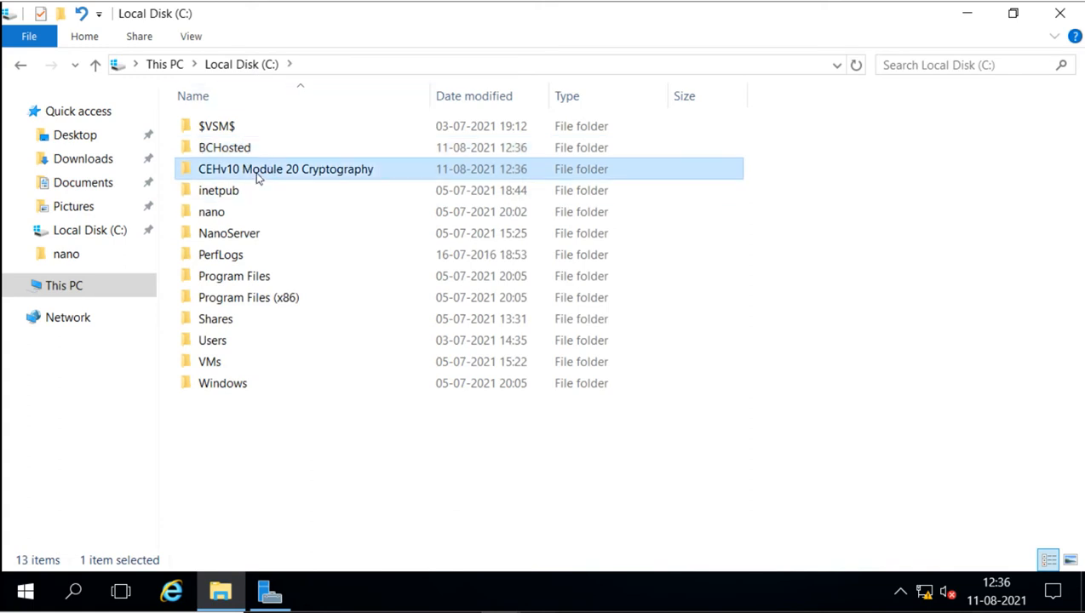
pyautogui.hotkey('shift', 'Delete')
pyautogui.press('Return')
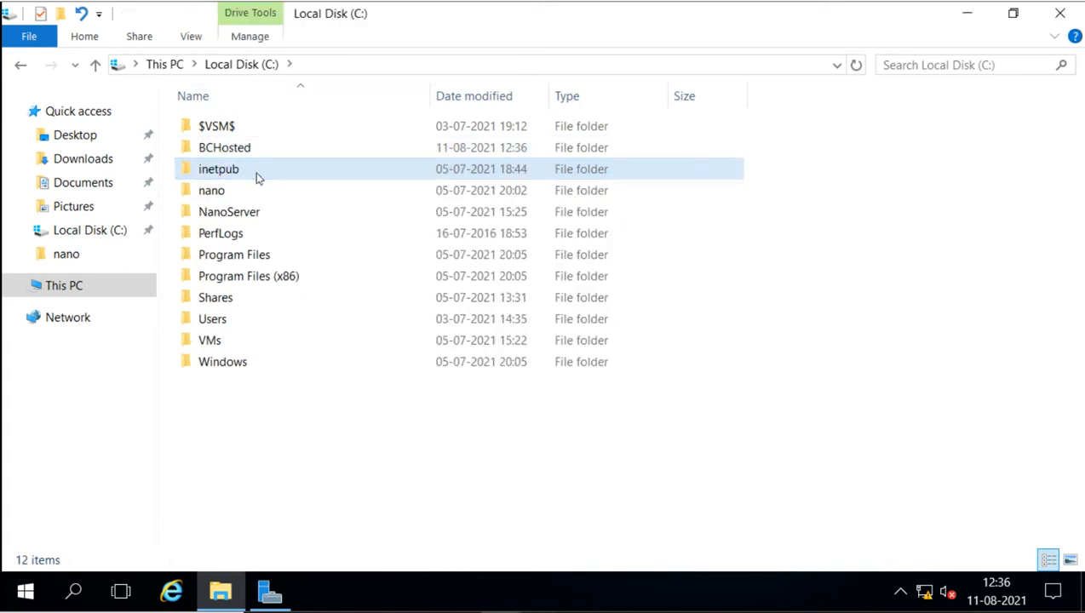
pyautogui.click(262, 155)
pyautogui.click(262, 157)
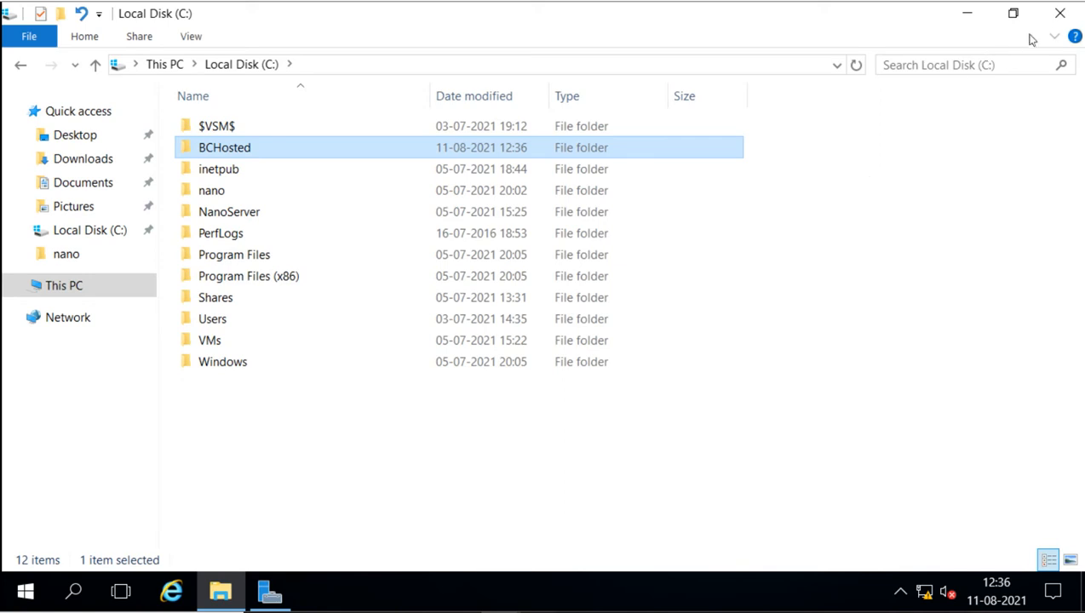
pyautogui.click(1059, 13)
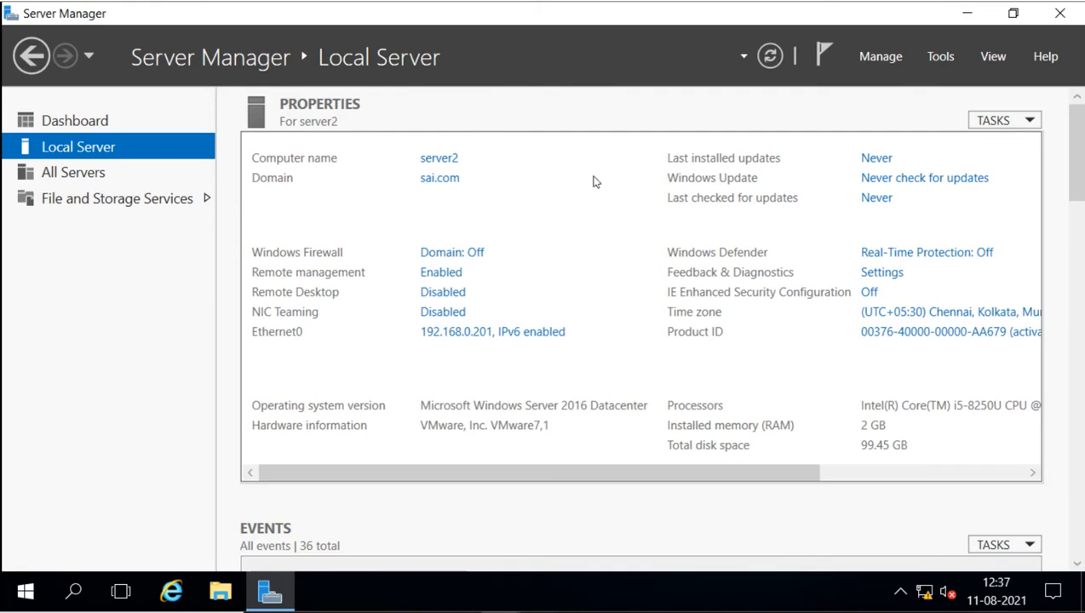
# Step: Start the Add Roles and Features Wizard on server2 and maximize its window
pyautogui.click(886, 59)
pyautogui.click(894, 82)
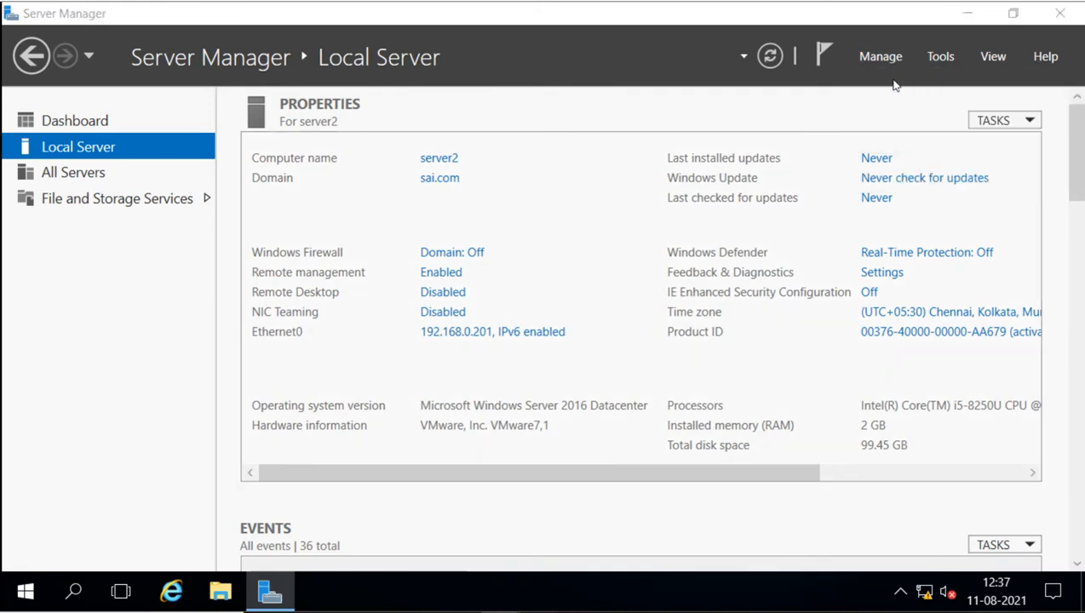
pyautogui.click(782, 69)
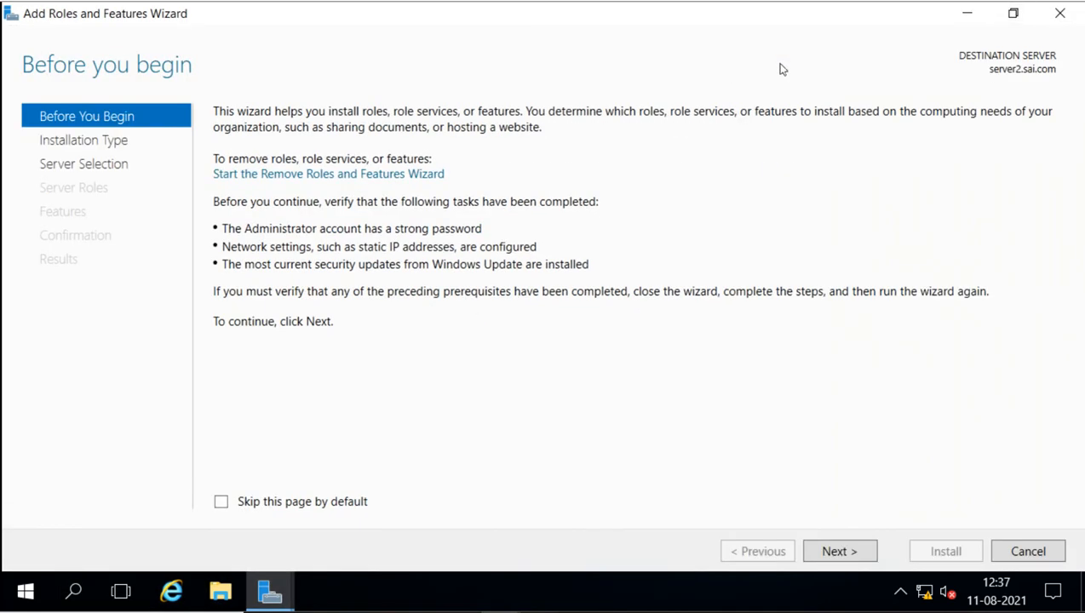
# Step: Select the BranchCache for Network Files role service for server2.sai.com, including its required File Server role service
pyautogui.click(840, 552)
pyautogui.click(840, 552)
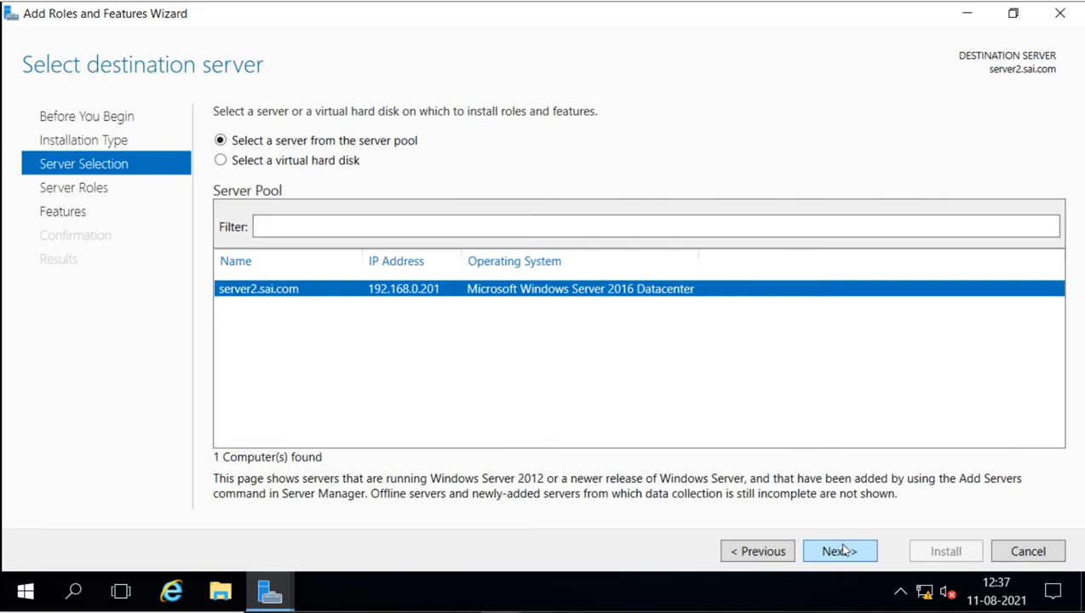
pyautogui.click(840, 552)
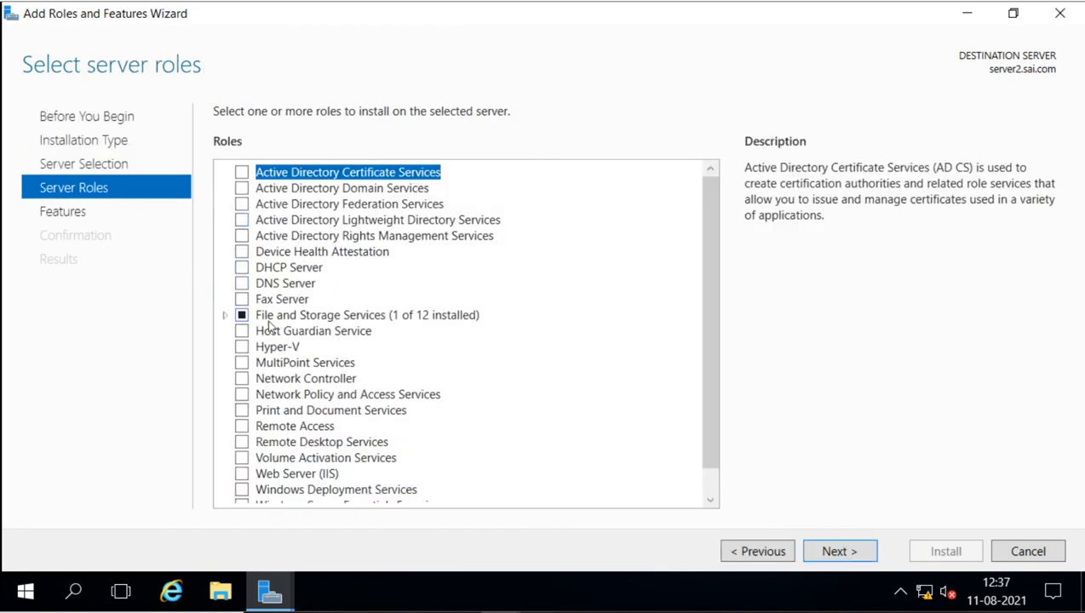
pyautogui.click(224, 315)
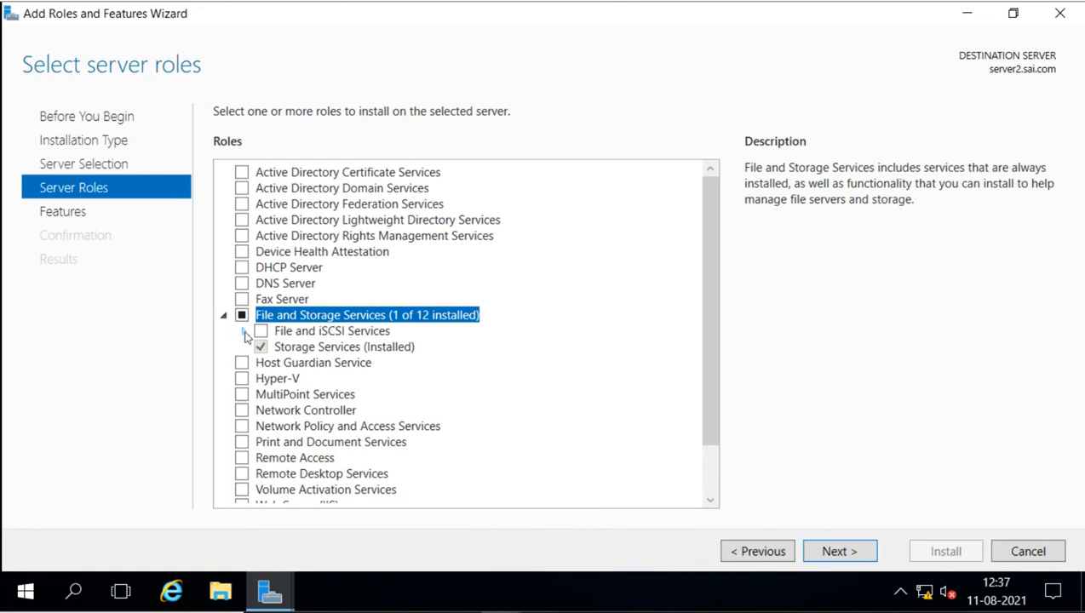
pyautogui.click(242, 331)
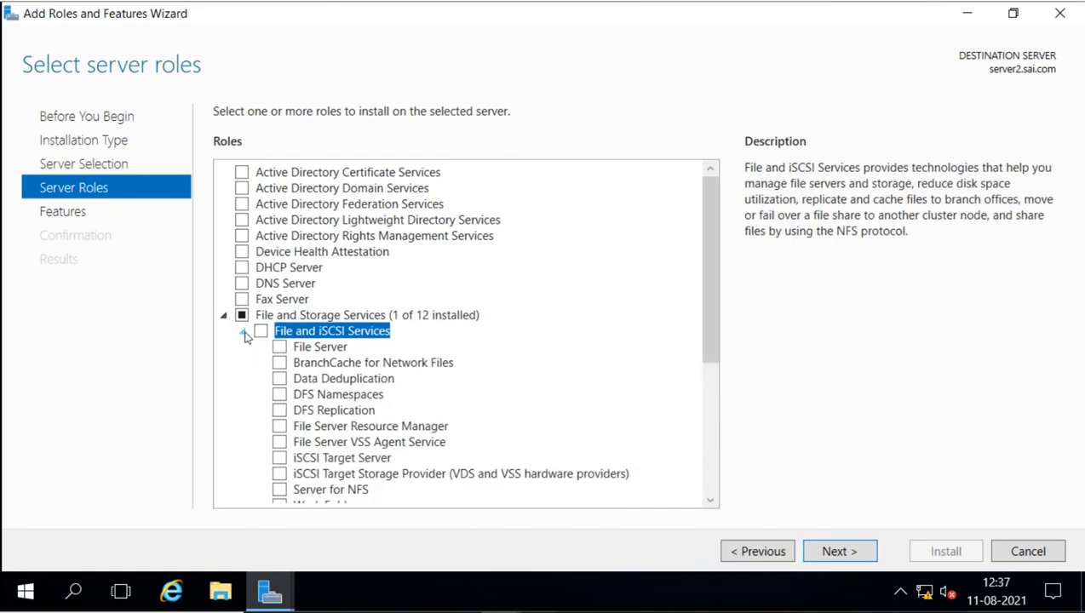
pyautogui.click(280, 364)
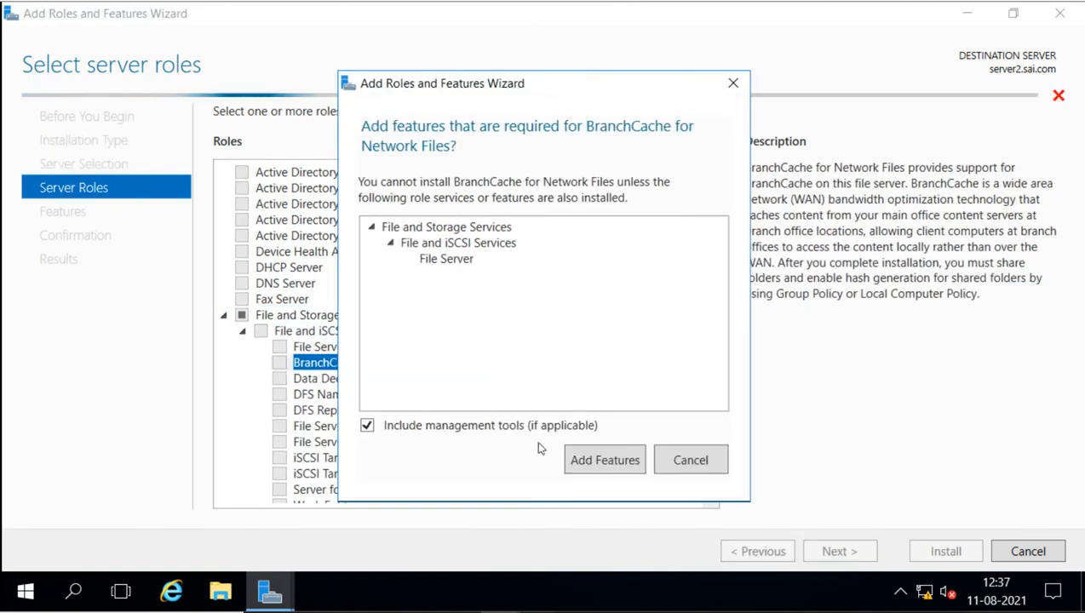
pyautogui.click(585, 462)
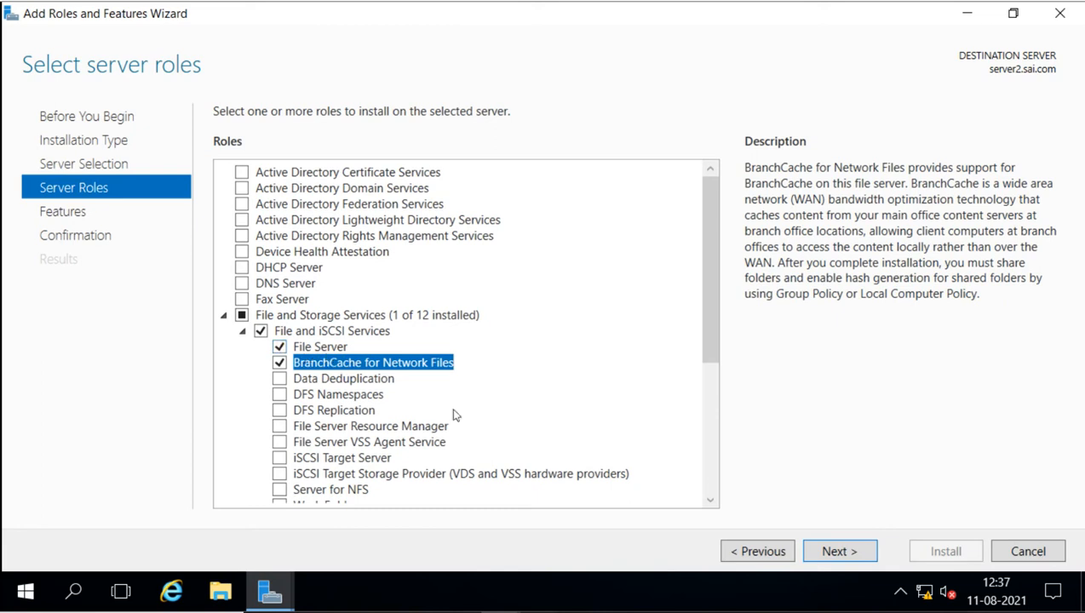
# Step: Select the BranchCache feature for installation and continue to the installation confirmation
pyautogui.click(839, 552)
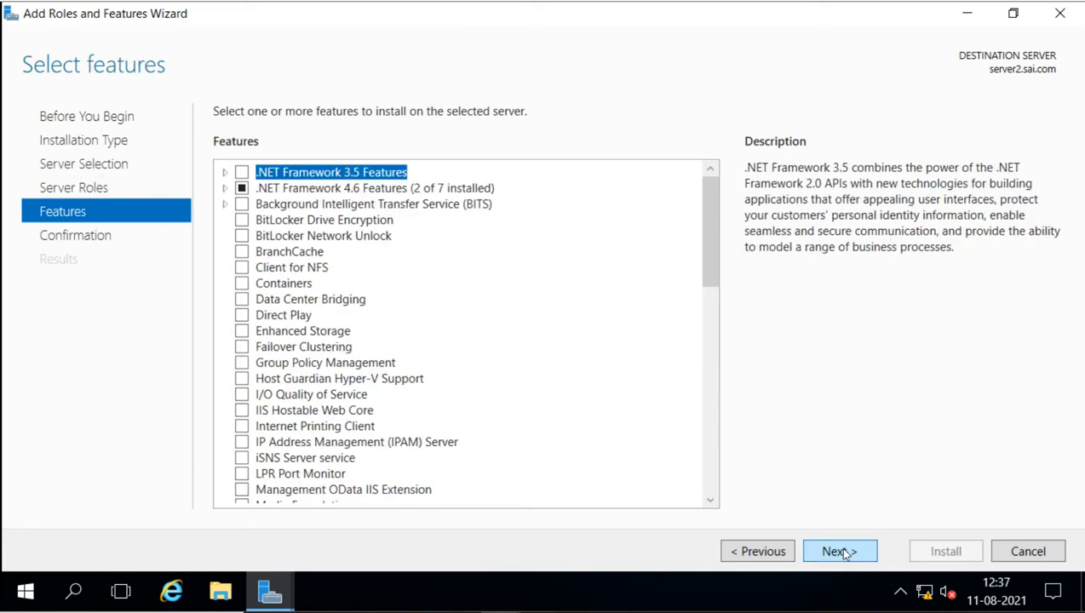
pyautogui.click(243, 253)
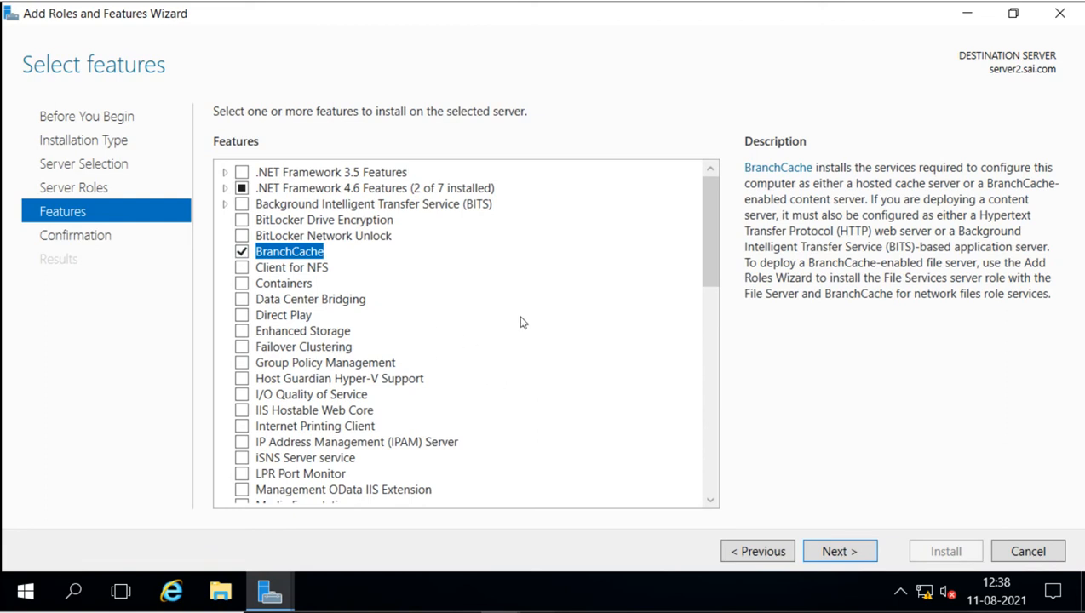
pyautogui.click(842, 551)
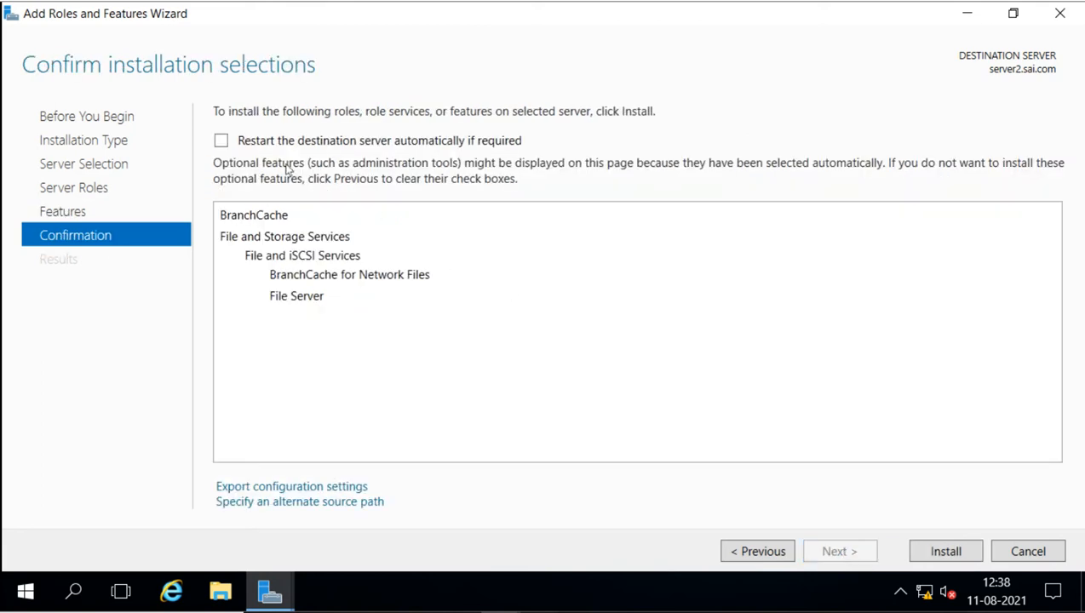
# Step: Allow automatic restart of the destination server, install the selected role services and feature, and close the wizard
pyautogui.click(221, 141)
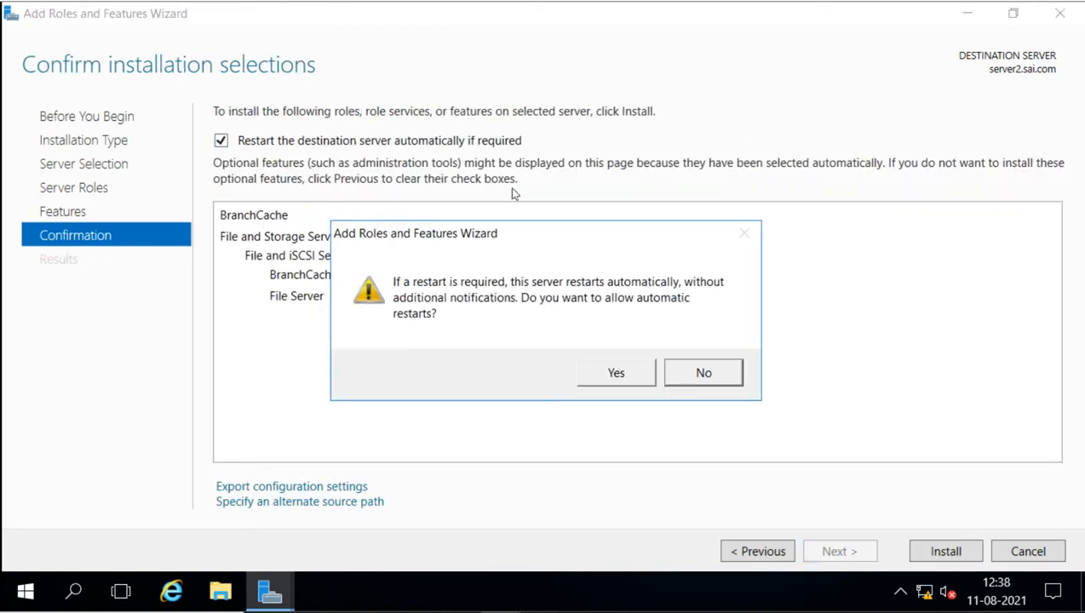
pyautogui.click(615, 377)
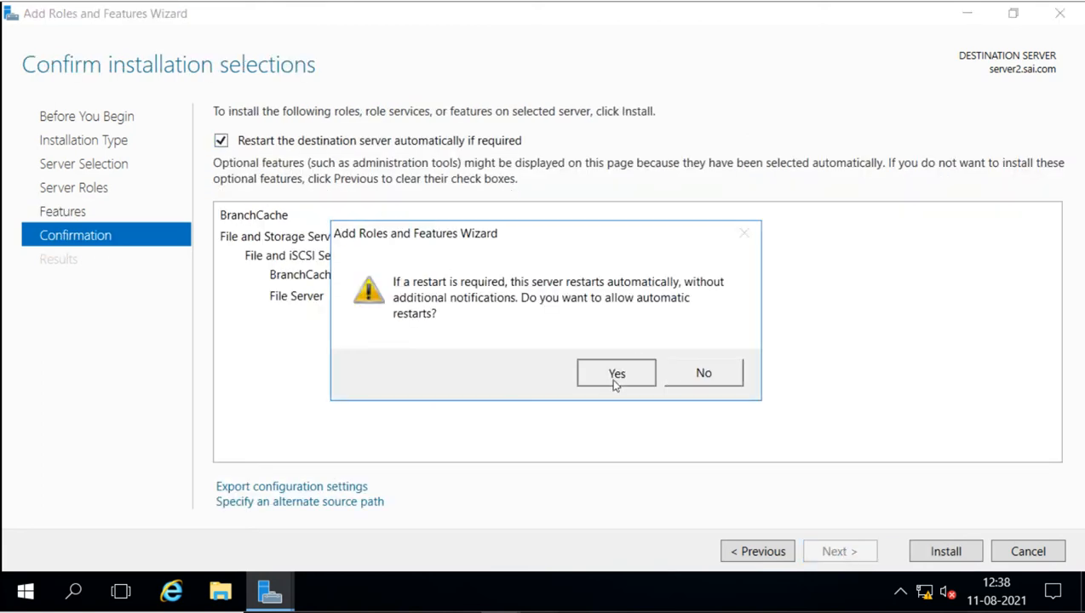
pyautogui.click(937, 549)
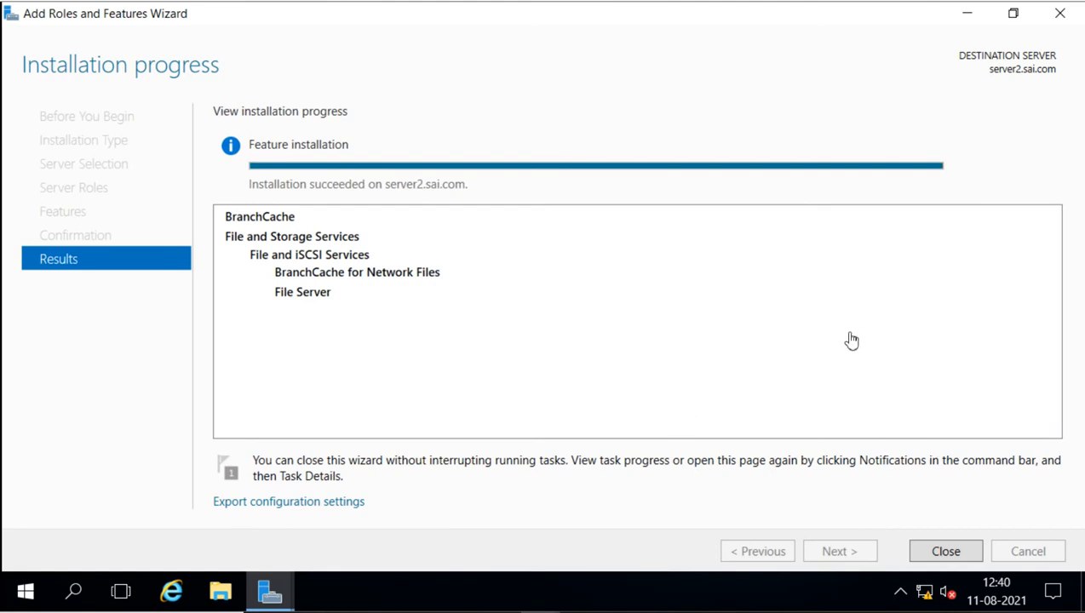
pyautogui.click(944, 554)
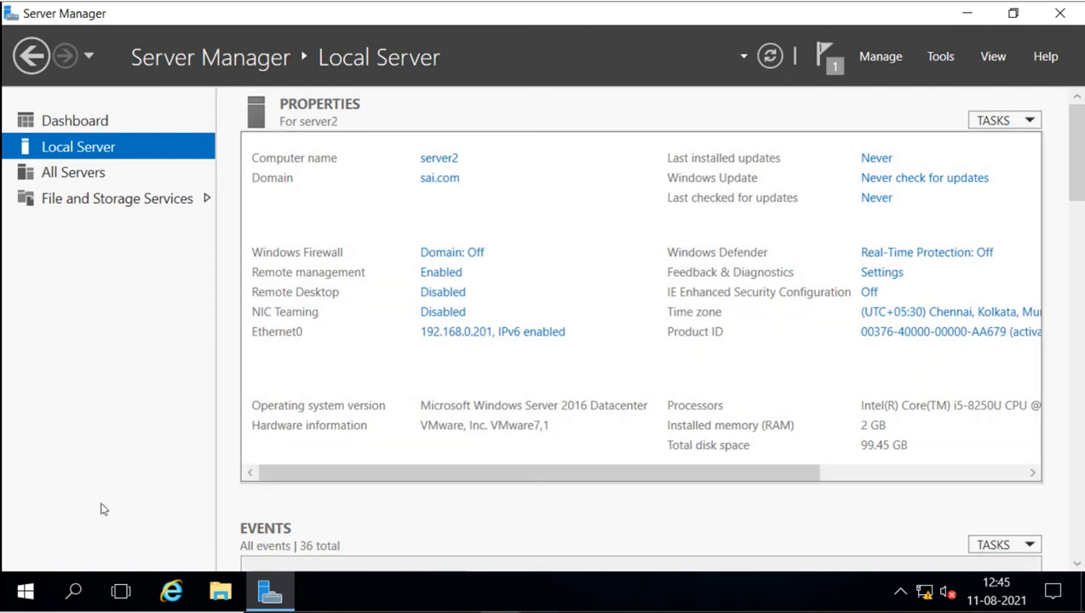
# Step: Open Windows PowerShell as administrator and shift its window slightly on the desktop
pyautogui.click(26, 591)
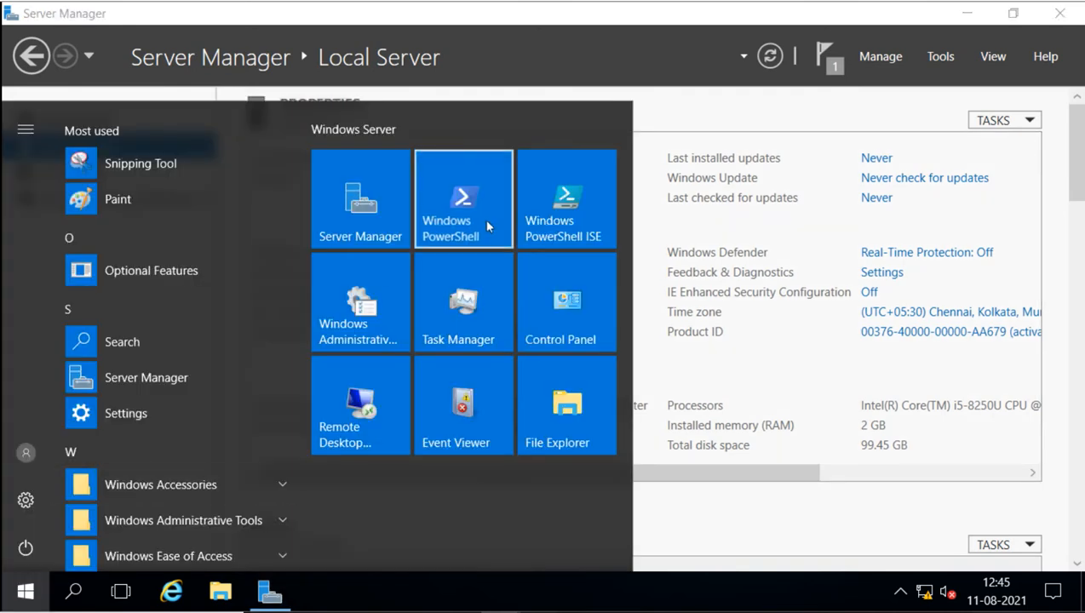
pyautogui.rightClick(487, 225)
pyautogui.click(587, 420)
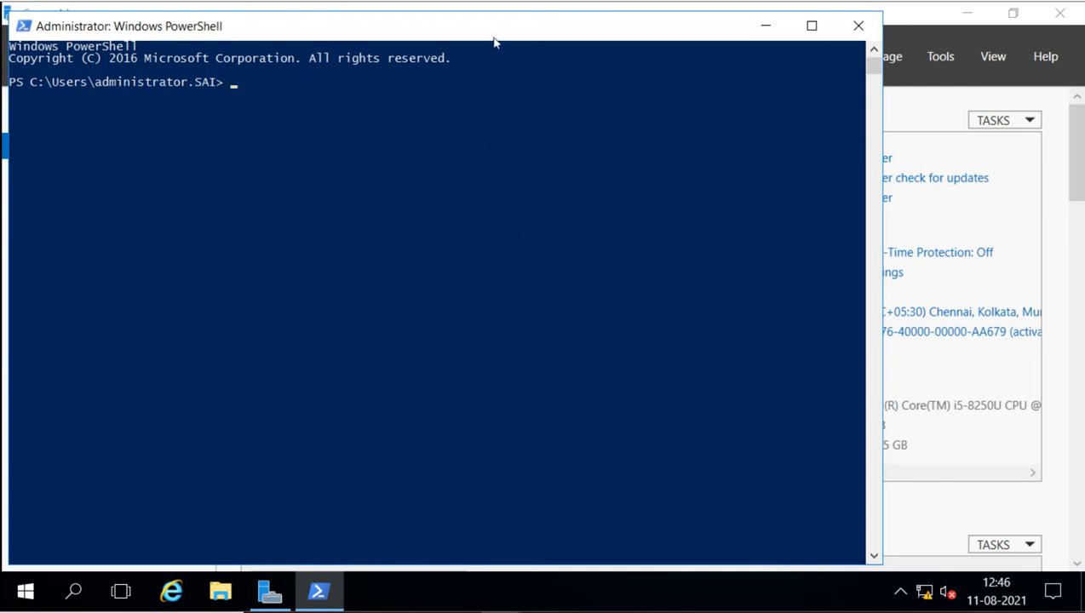
pyautogui.moveTo(496, 41); pyautogui.dragTo(513, 35)
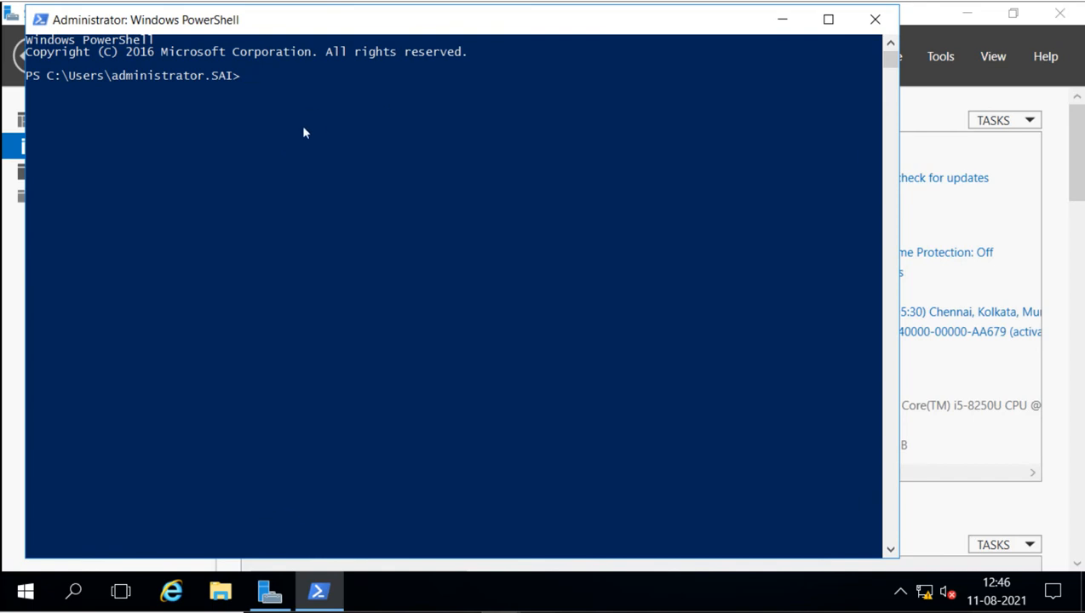
# Step: Enable server2 as a BranchCache hosted cache server by running Enable-BCHostedServer -RegisterSCP
pyautogui.write('ena')
pyautogui.press('Tab')
pyautogui.press('BackSpace')
pyautogui.press('BackSpace')
pyautogui.press('BackSpace')
pyautogui.press('BackSpace')
pyautogui.press('BackSpace')
pyautogui.press('BackSpace')
pyautogui.press('BackSpace')
pyautogui.press('BackSpace')
pyautogui.press('BackSpace')
pyautogui.press('BackSpace')
pyautogui.press('BackSpace')
pyautogui.press('BackSpace')
pyautogui.press('BackSpace')
pyautogui.press('BackSpace')
pyautogui.press('BackSpace')
pyautogui.press('BackSpace')
pyautogui.press('BackSpace')
pyautogui.press('BackSpace')
pyautogui.press('BackSpace')
pyautogui.press('BackSpace')
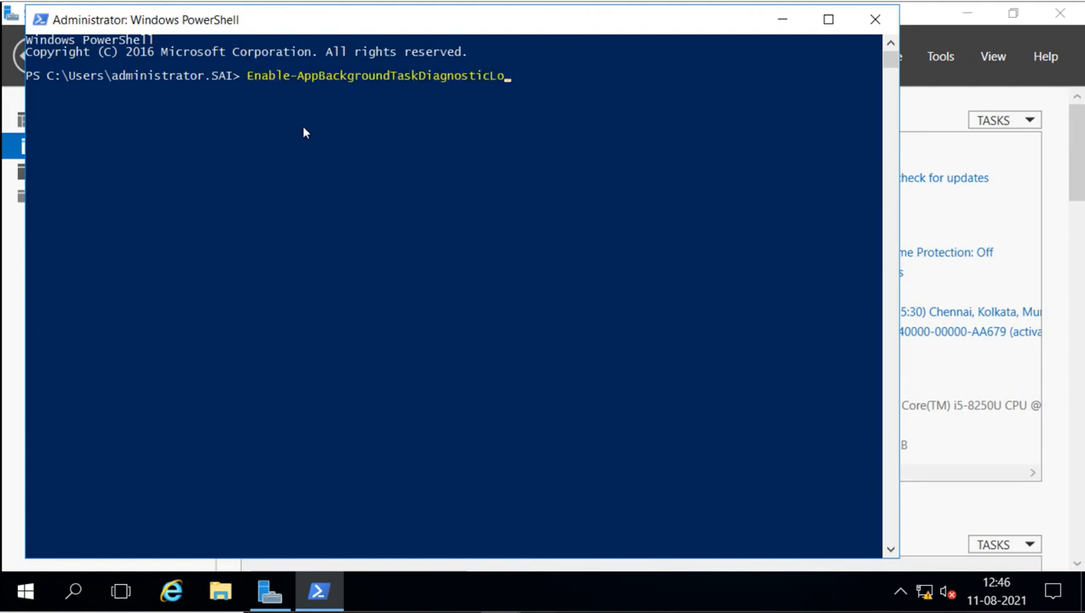
pyautogui.press('BackSpace')
pyautogui.press('BackSpace')
pyautogui.press('BackSpace')
pyautogui.press('BackSpace')
pyautogui.press('BackSpace')
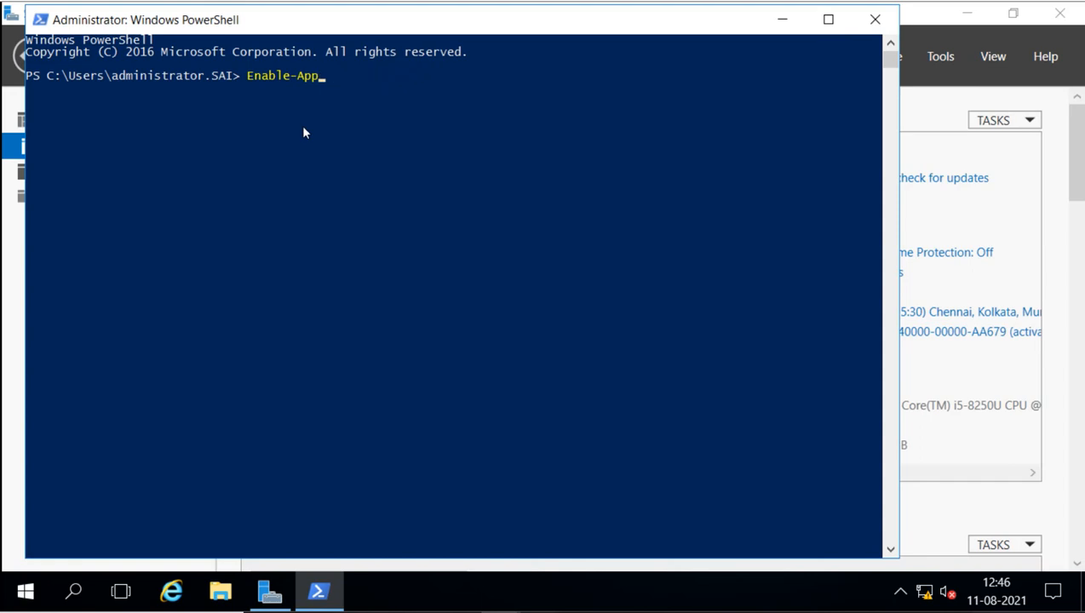
pyautogui.write('bch')
pyautogui.press('Tab')
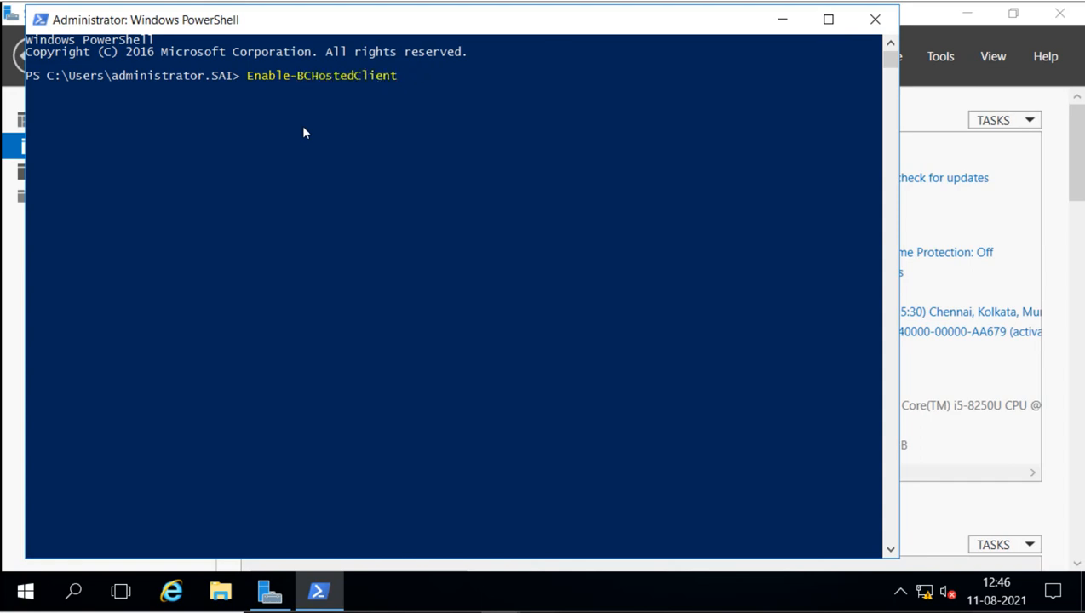
pyautogui.press('Tab')
pyautogui.write('-Force')
pyautogui.press('Tab')
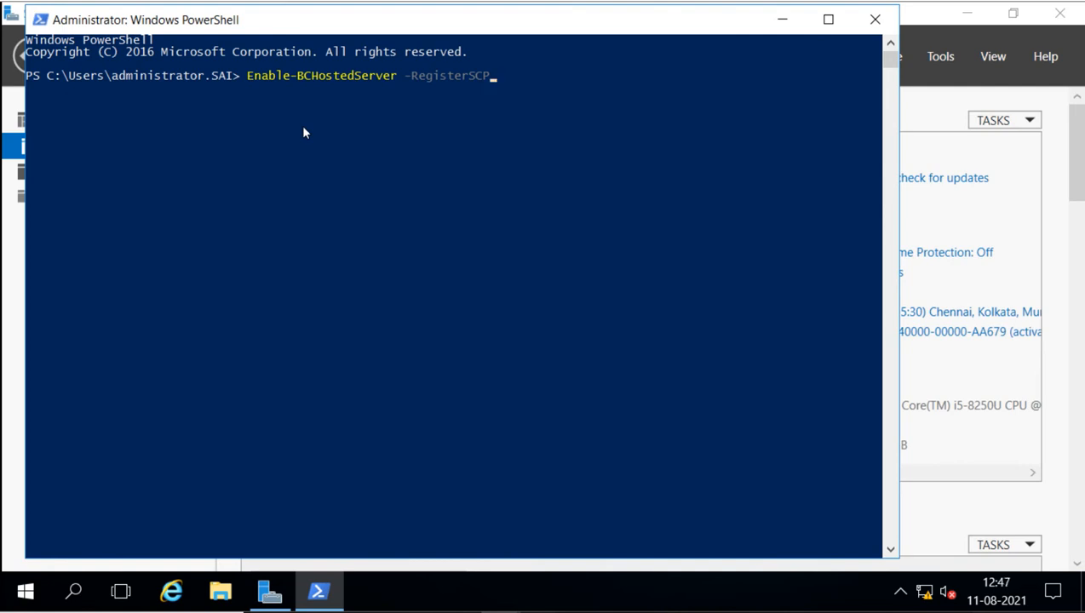
pyautogui.press('Return')
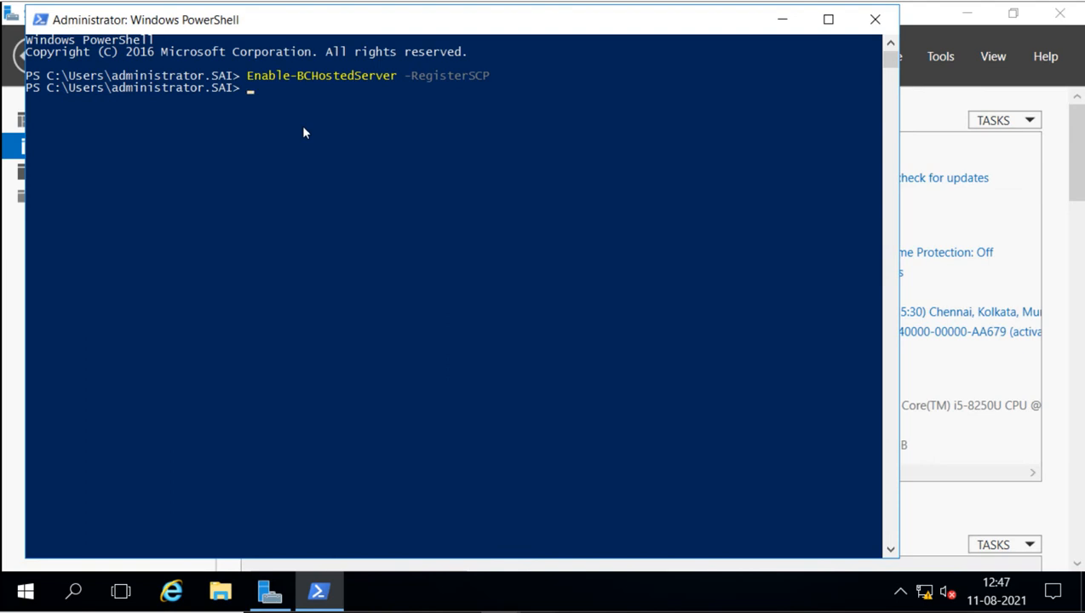
# Step: Query the BranchCache hash cache by running Get-BCHashCache
pyautogui.write('get-bc')
pyautogui.press('Tab')
pyautogui.press('Tab')
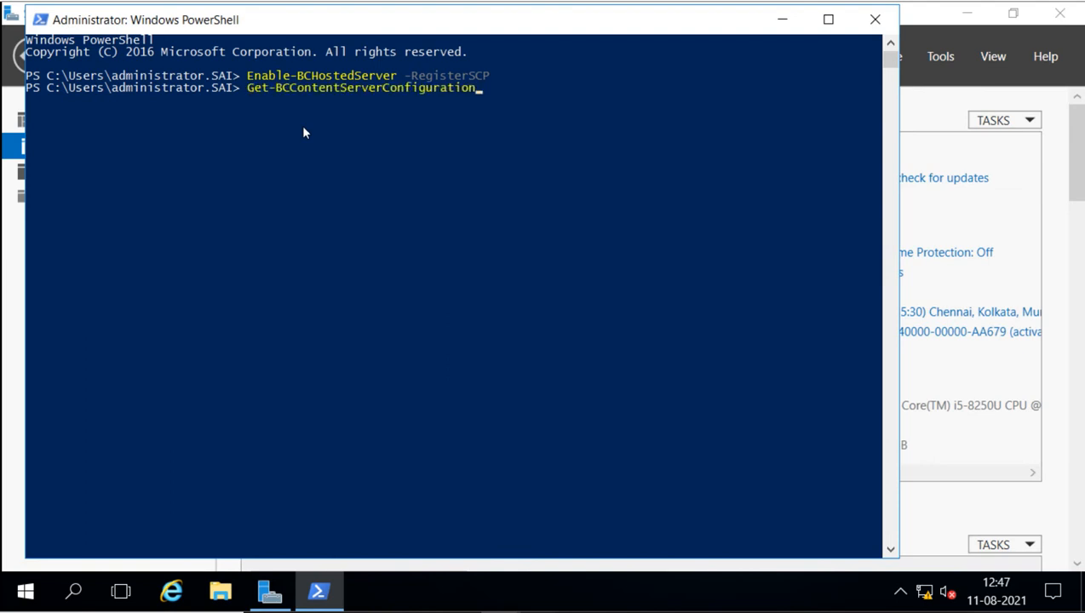
pyautogui.press('Tab')
pyautogui.press('Tab')
pyautogui.press('Tab')
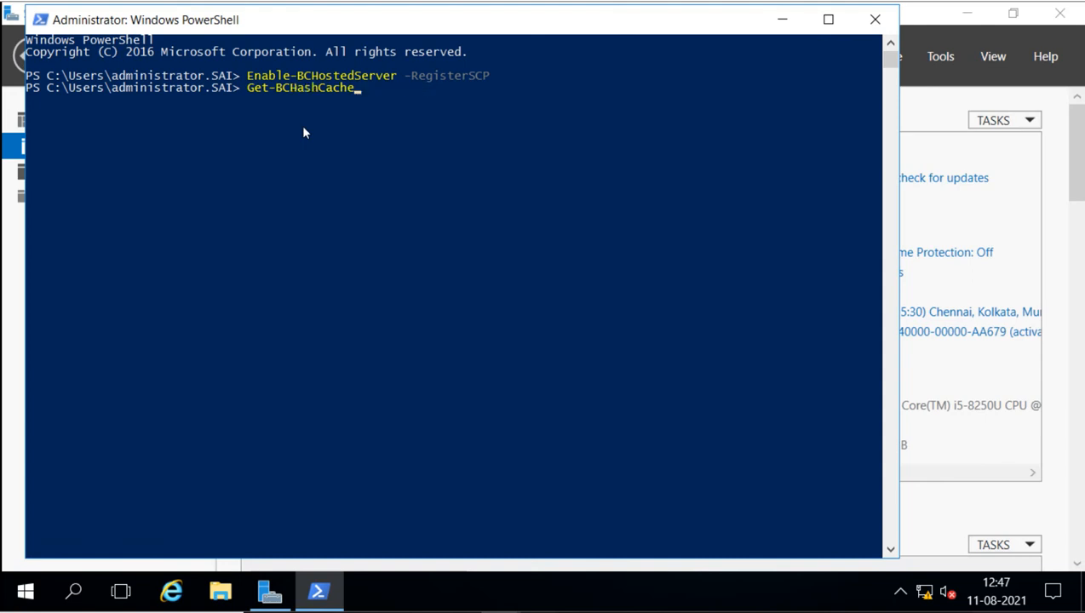
pyautogui.press('Tab')
pyautogui.press('BackSpace')
pyautogui.press('BackSpace')
pyautogui.press('BackSpace')
pyautogui.press('BackSpace')
pyautogui.press('BackSpace')
pyautogui.press('BackSpace')
pyautogui.press('BackSpace')
pyautogui.press('BackSpace')
pyautogui.press('BackSpace')
pyautogui.press('BackSpace')
pyautogui.press('BackSpace')
pyautogui.press('BackSpace')
pyautogui.press('BackSpace')
pyautogui.press('BackSpace')
pyautogui.press('BackSpace')
pyautogui.press('BackSpace')
pyautogui.press('BackSpace')
pyautogui.press('BackSpace')
pyautogui.press('BackSpace')
pyautogui.press('BackSpace')
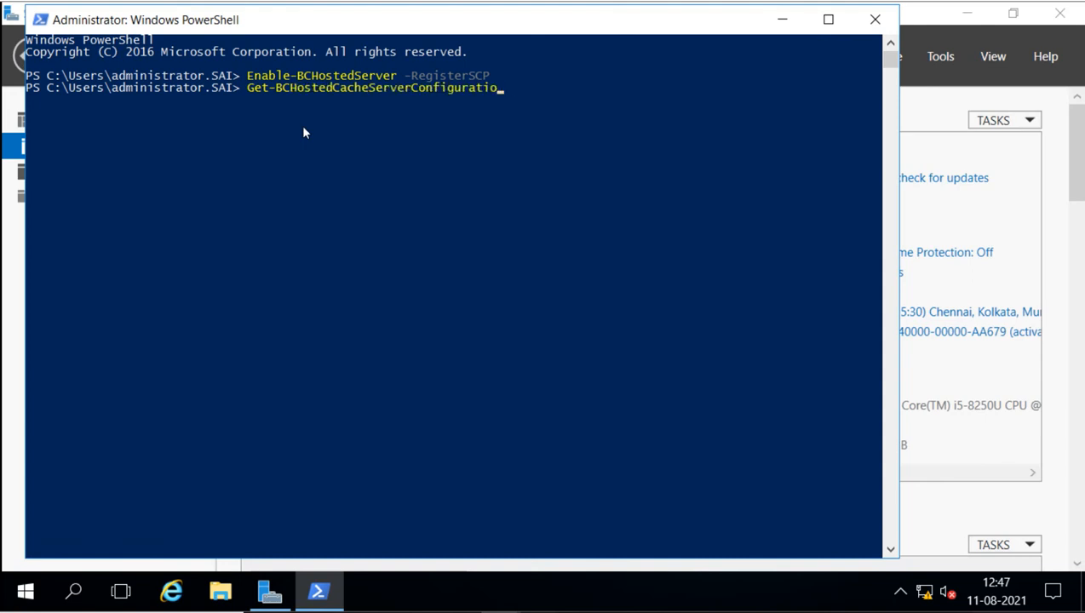
pyautogui.press('Tab')
pyautogui.press('BackSpace')
pyautogui.press('BackSpace')
pyautogui.press('BackSpace')
pyautogui.press('BackSpace')
pyautogui.press('BackSpace')
pyautogui.press('BackSpace')
pyautogui.press('BackSpace')
pyautogui.press('BackSpace')
pyautogui.press('BackSpace')
pyautogui.press('BackSpace')
pyautogui.press('BackSpace')
pyautogui.press('BackSpace')
pyautogui.press('BackSpace')
pyautogui.press('BackSpace')
pyautogui.press('BackSpace')
pyautogui.press('BackSpace')
pyautogui.press('BackSpace')
pyautogui.press('BackSpace')
pyautogui.press('BackSpace')
pyautogui.press('BackSpace')
pyautogui.press('BackSpace')
pyautogui.press('BackSpace')
pyautogui.press('BackSpace')
pyautogui.press('BackSpace')
pyautogui.press('BackSpace')
pyautogui.press('BackSpace')
pyautogui.press('BackSpace')
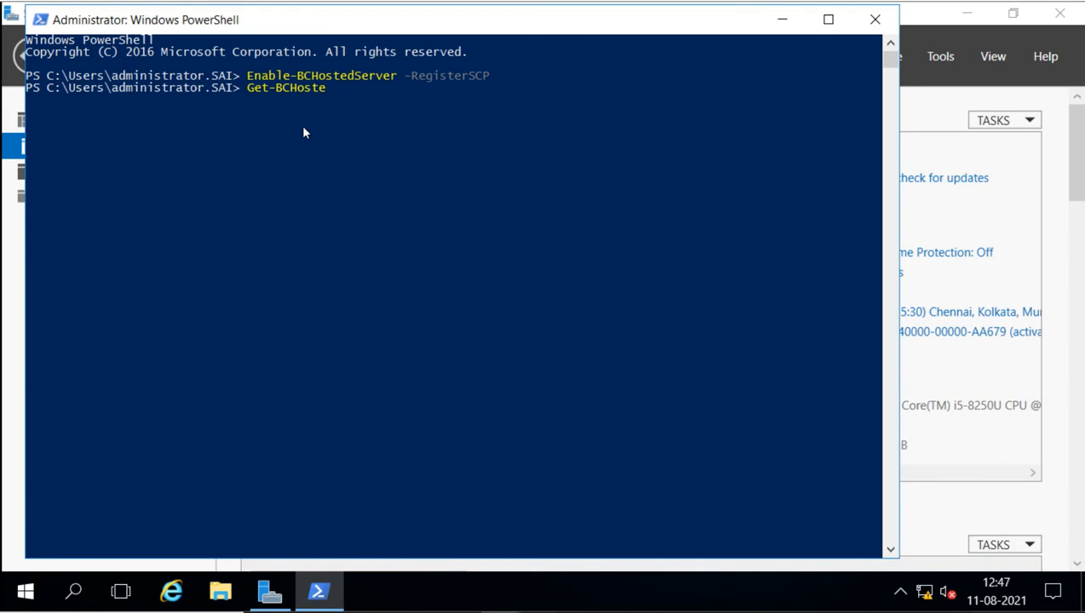
pyautogui.press('Tab')
pyautogui.press('BackSpace')
pyautogui.press('BackSpace')
pyautogui.press('BackSpace')
pyautogui.press('BackSpace')
pyautogui.press('BackSpace')
pyautogui.press('BackSpace')
pyautogui.press('BackSpace')
pyautogui.press('BackSpace')
pyautogui.press('BackSpace')
pyautogui.press('BackSpace')
pyautogui.press('BackSpace')
pyautogui.press('BackSpace')
pyautogui.press('BackSpace')
pyautogui.press('BackSpace')
pyautogui.press('BackSpace')
pyautogui.press('BackSpace')
pyautogui.press('BackSpace')
pyautogui.press('BackSpace')
pyautogui.press('BackSpace')
pyautogui.press('BackSpace')
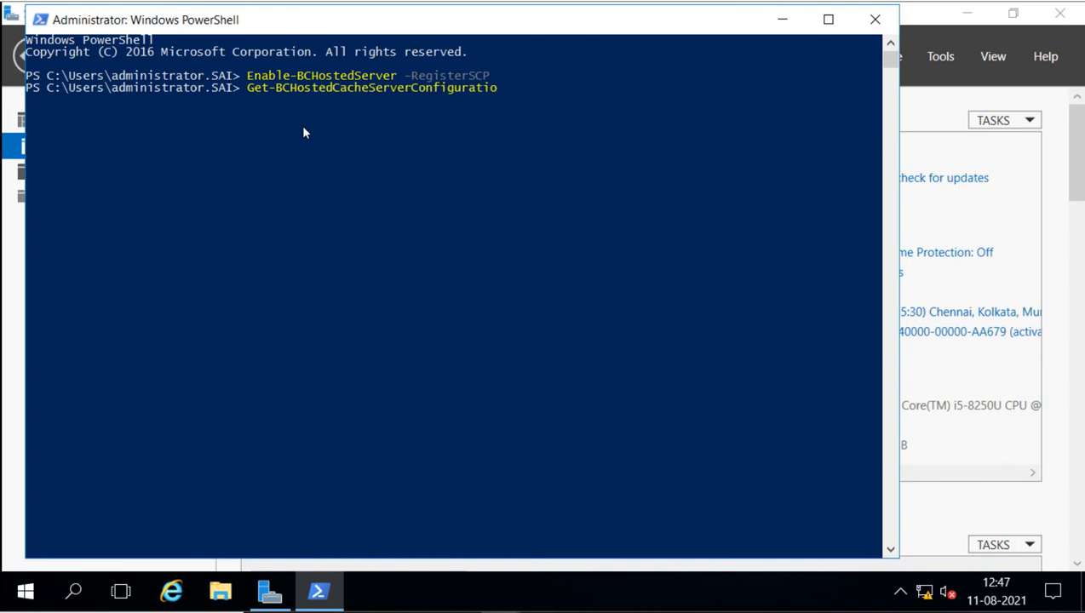
pyautogui.press('BackSpace')
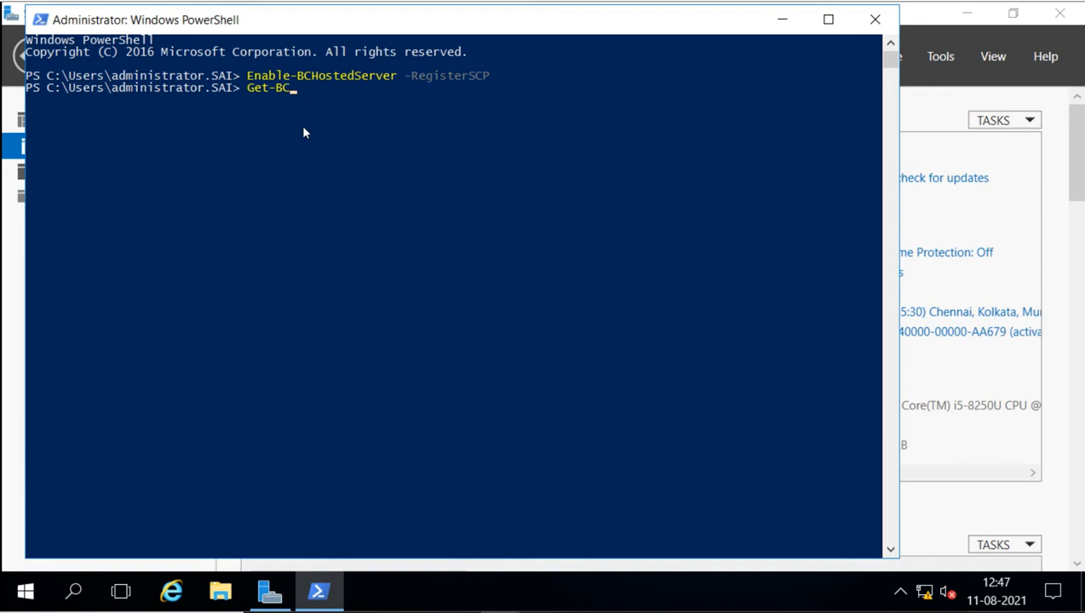
pyautogui.press('Tab')
pyautogui.press('Tab')
pyautogui.press('Tab')
pyautogui.press('Tab')
pyautogui.press('Tab')
pyautogui.press('Return')
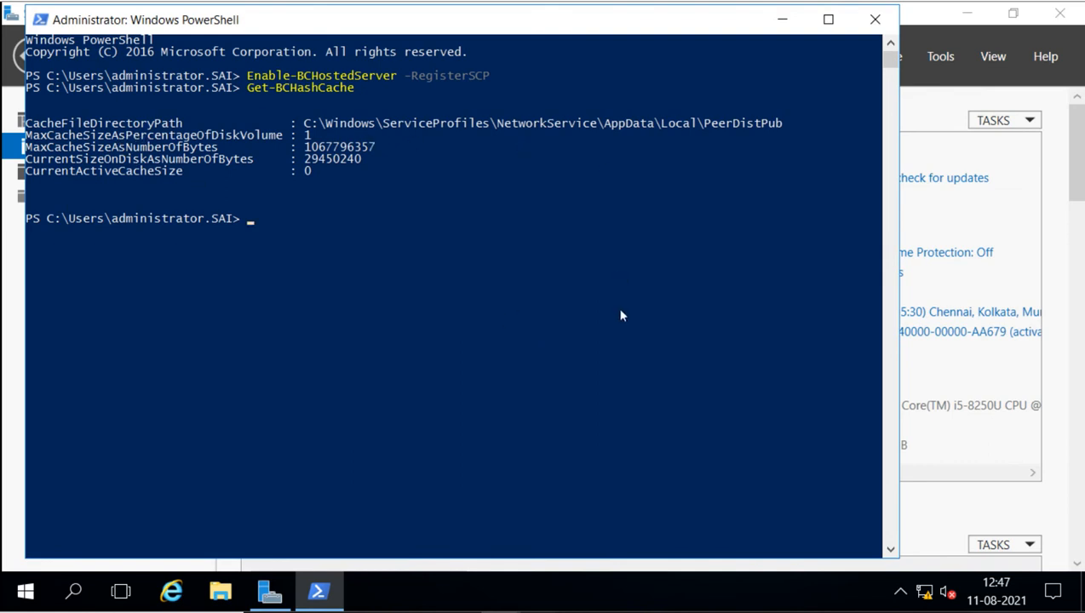
# Step: Query the BranchCache data cache by running Get-BCDataCache
pyautogui.press('Up')
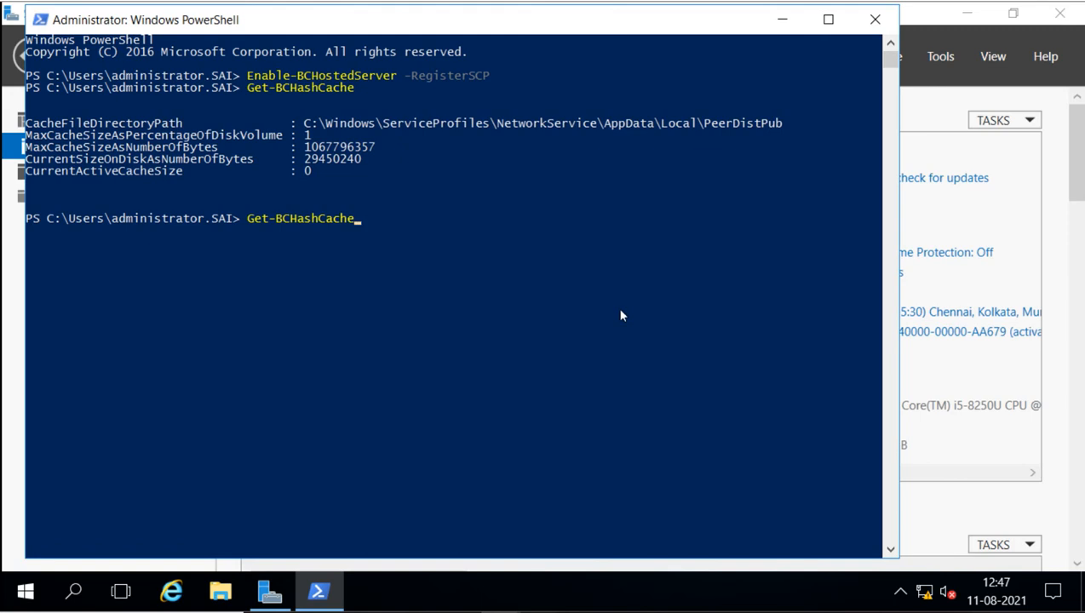
pyautogui.press('BackSpace')
pyautogui.press('BackSpace')
pyautogui.press('BackSpace')
pyautogui.press('BackSpace')
pyautogui.press('Tab')
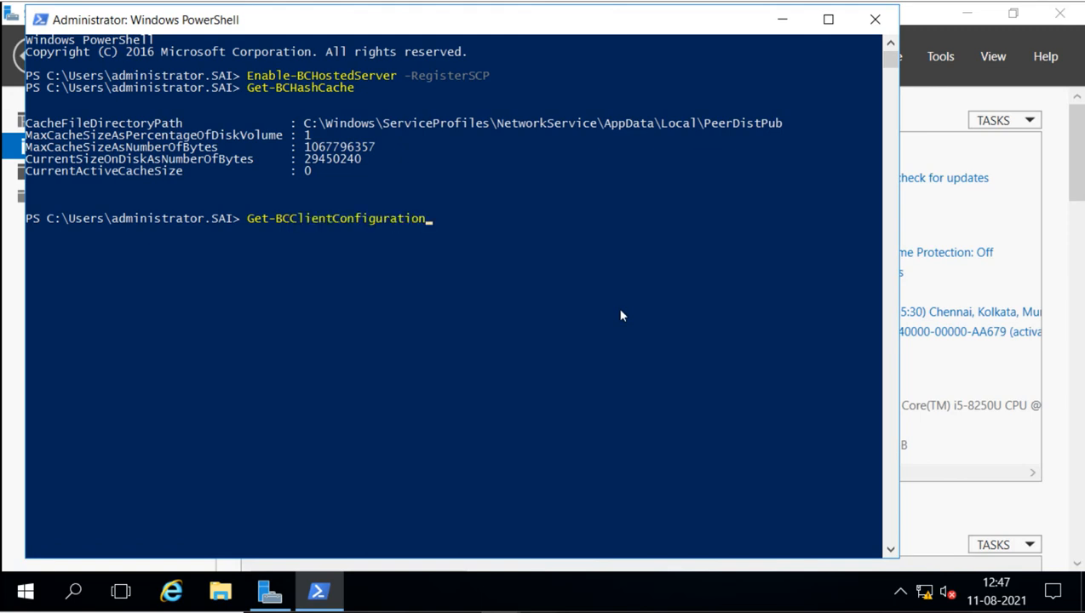
pyautogui.press('Tab')
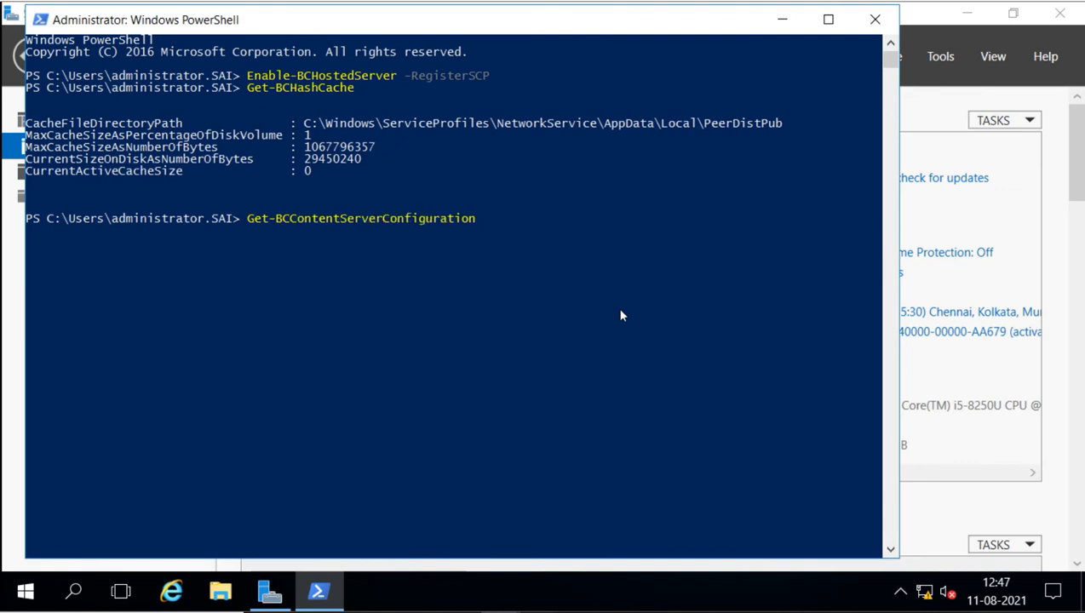
pyautogui.press('Tab')
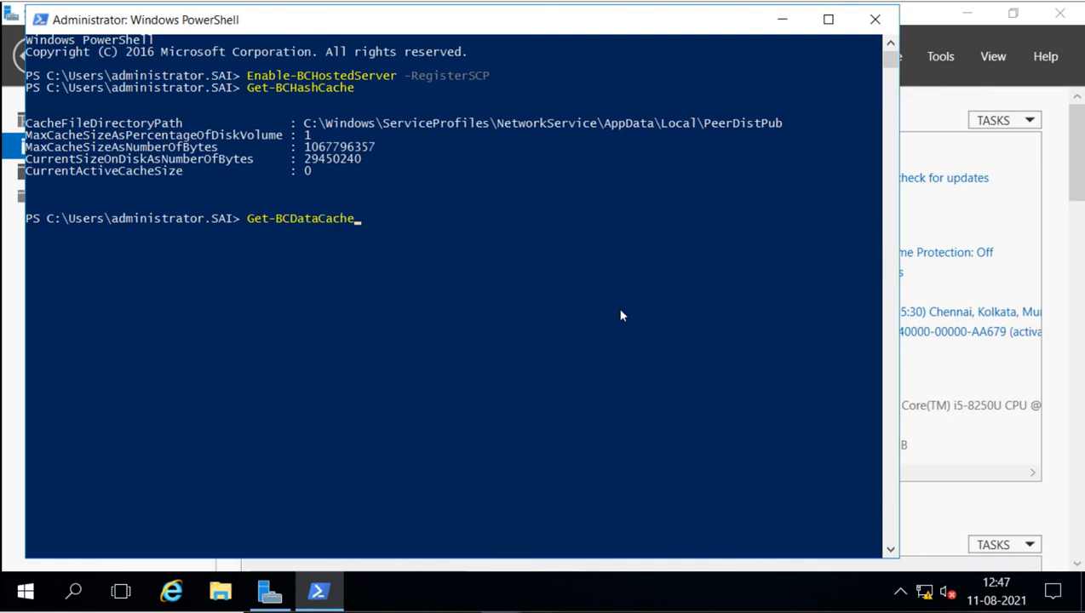
pyautogui.press('Return')
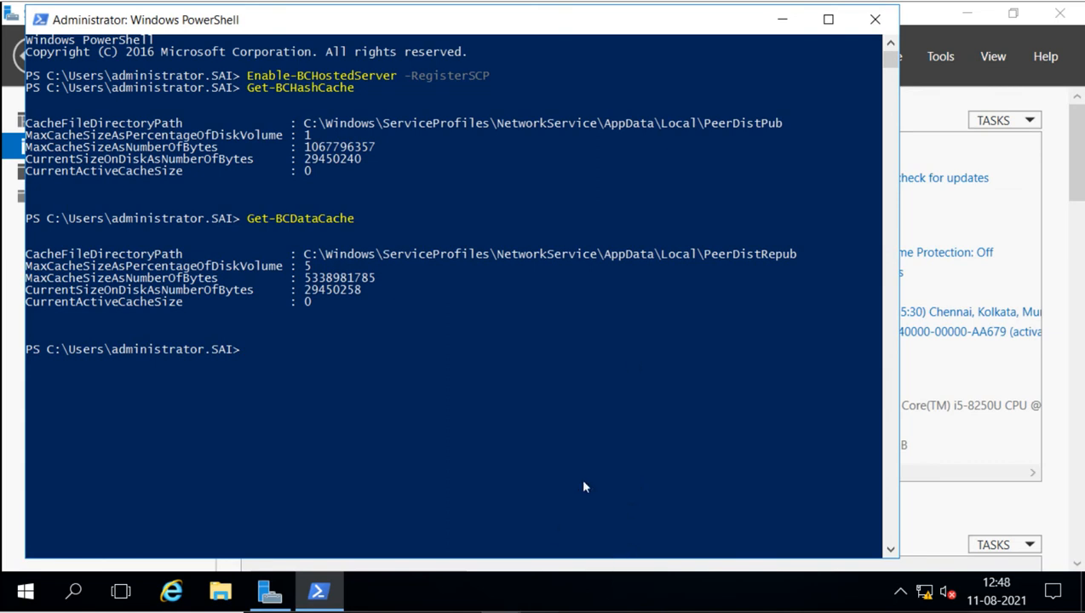
# Step: Check the overall BranchCache status and configuration by running Get-BCStatus
pyautogui.write('get-bcs')
pyautogui.press('Tab')
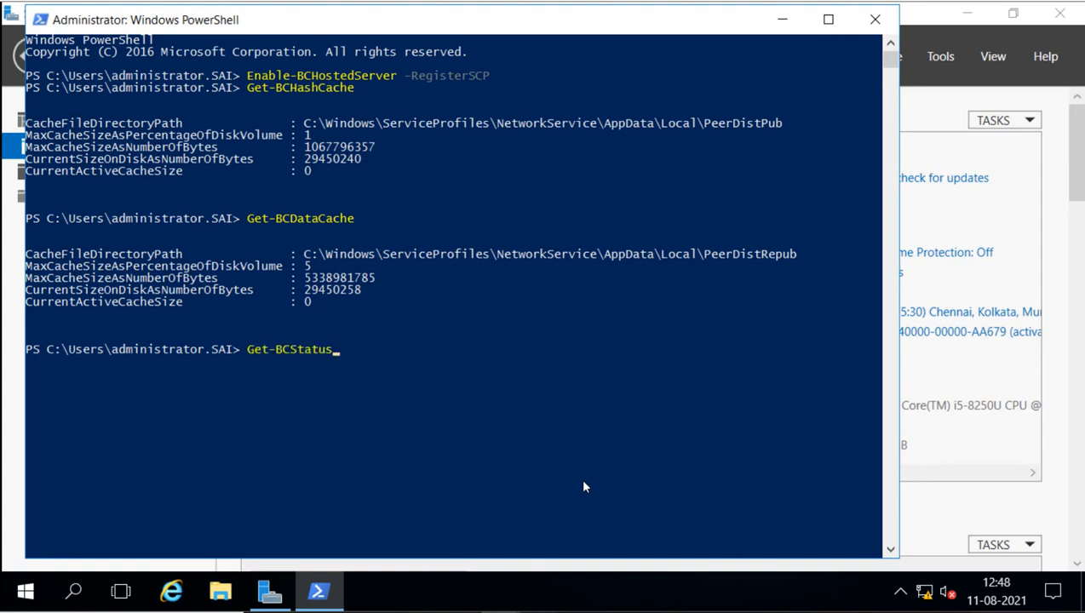
pyautogui.press('Return')
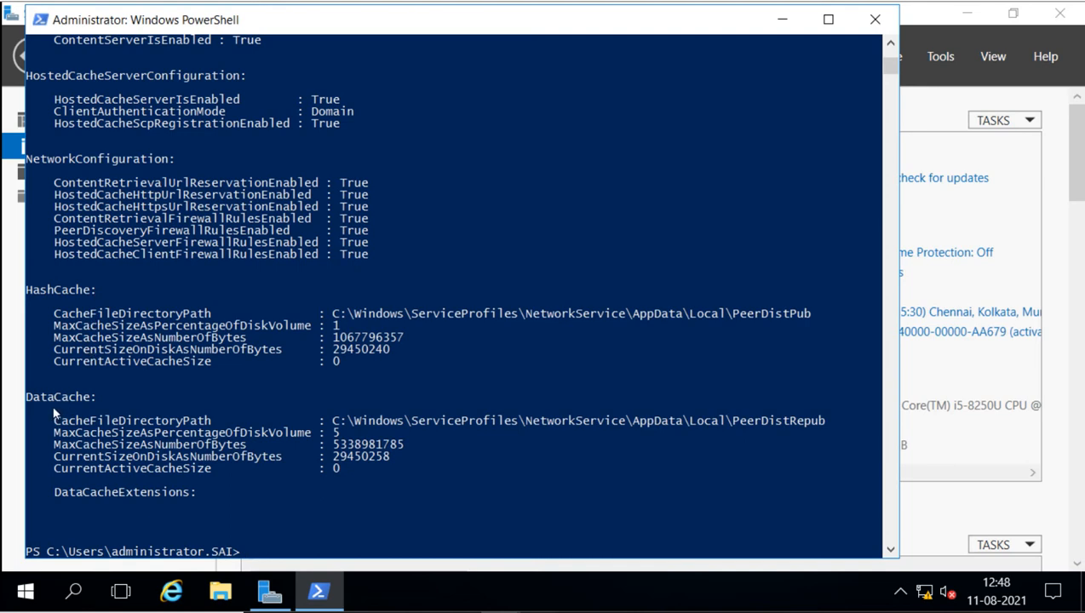
# Step: Review the client, content server, hosted cache server, network and cache sections of the Get-BCStatus output, and close PowerShell
pyautogui.scroll(1, 286, 322)
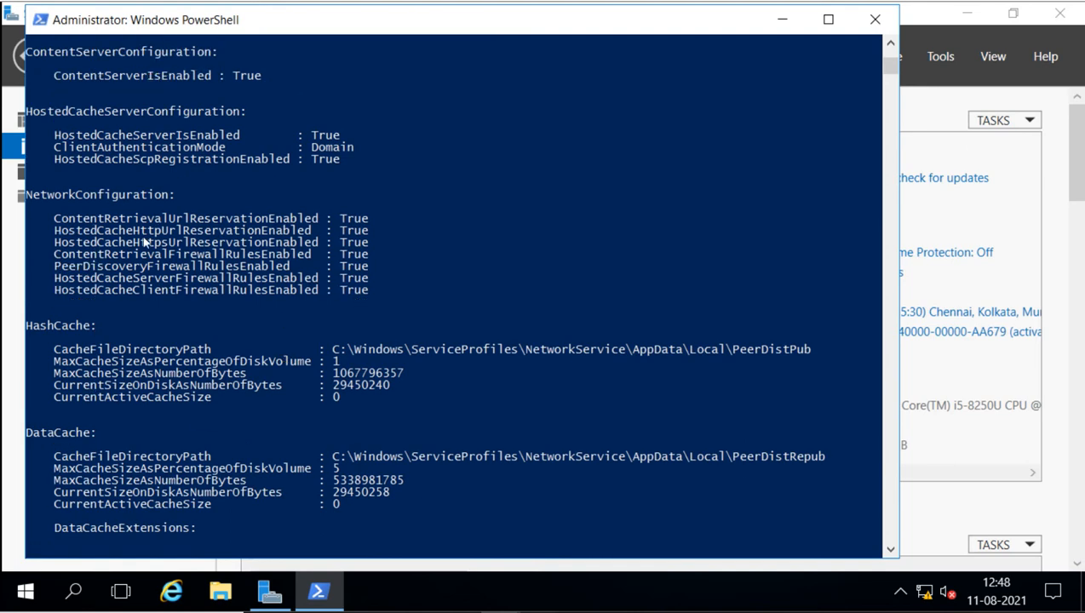
pyautogui.scroll(6, 264, 219)
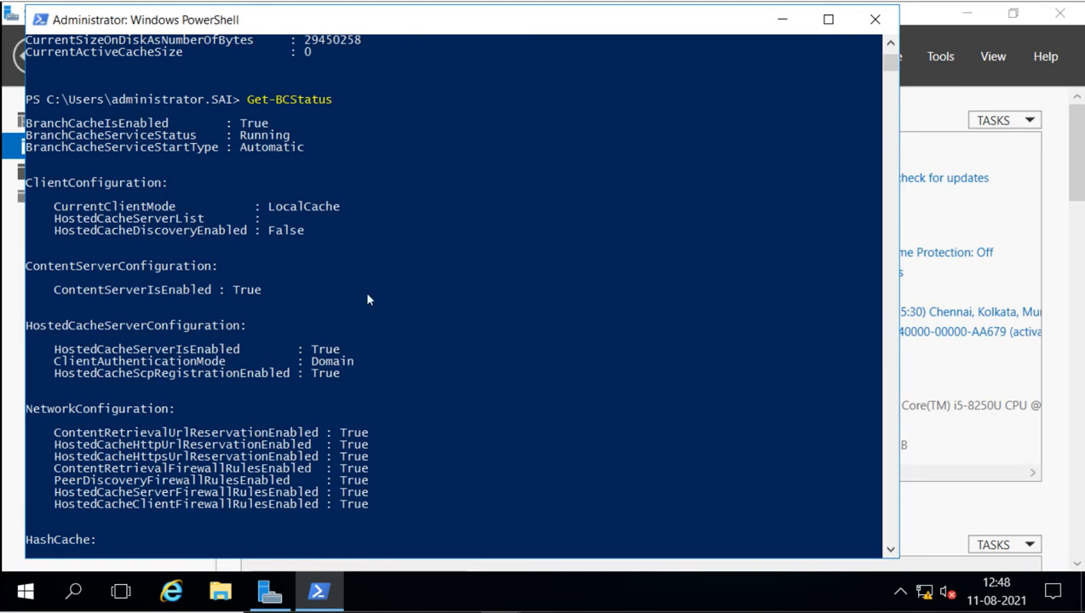
pyautogui.scroll(-9, 368, 299)
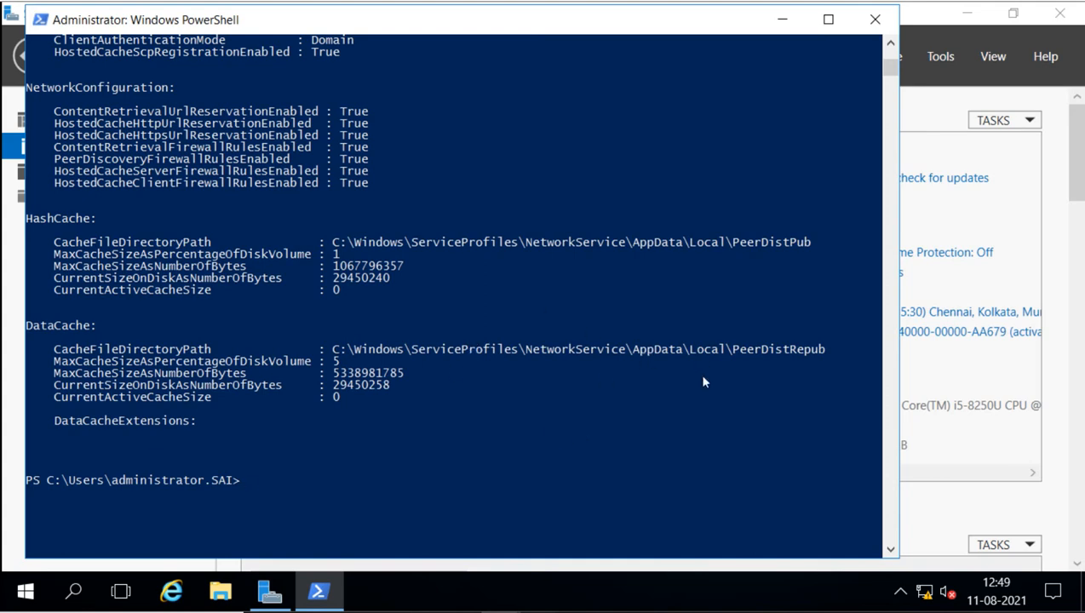
pyautogui.click(875, 19)
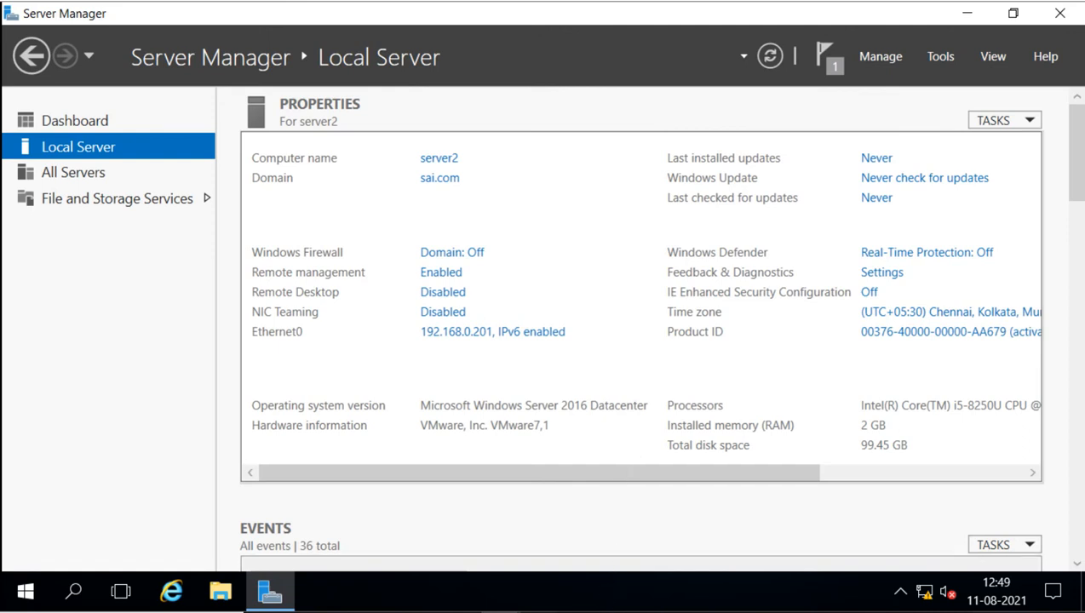
# Step: Switch to server1 and open the Group Policy Management console
pyautogui.click(539, 611)
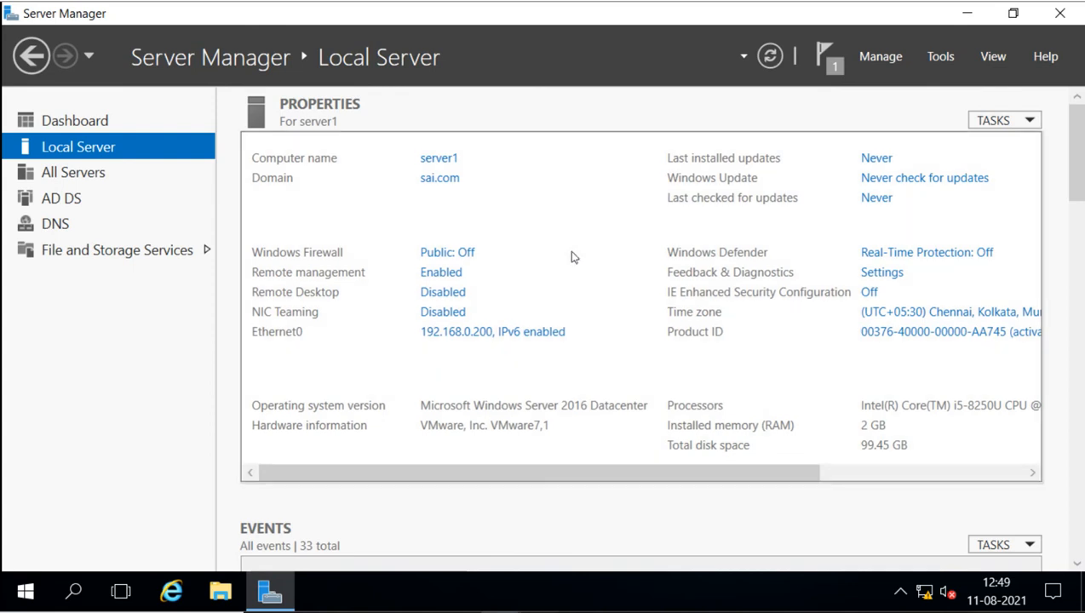
pyautogui.click(941, 58)
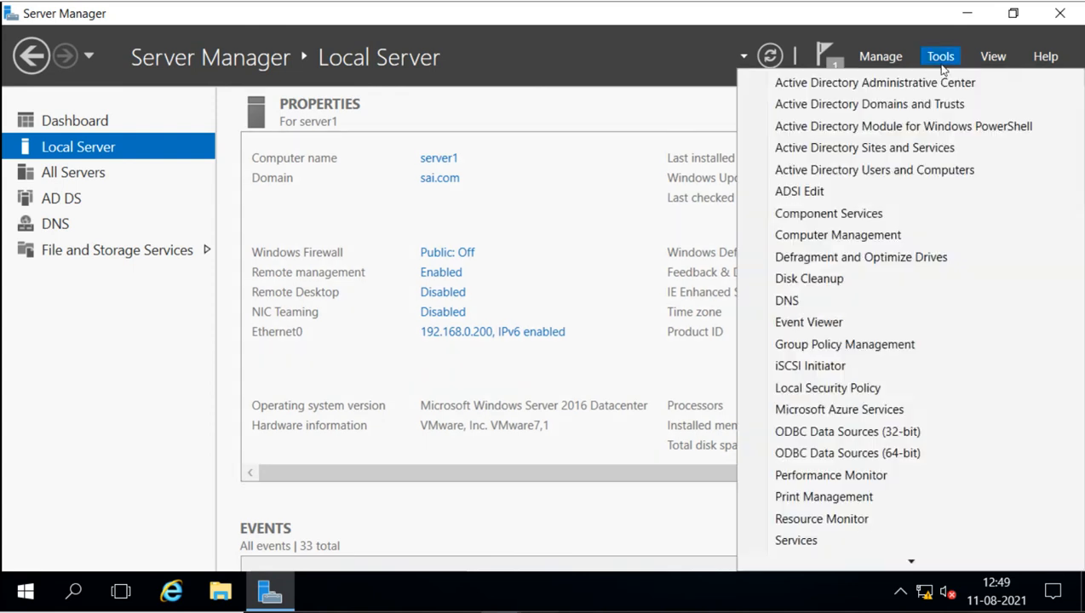
pyautogui.click(898, 167)
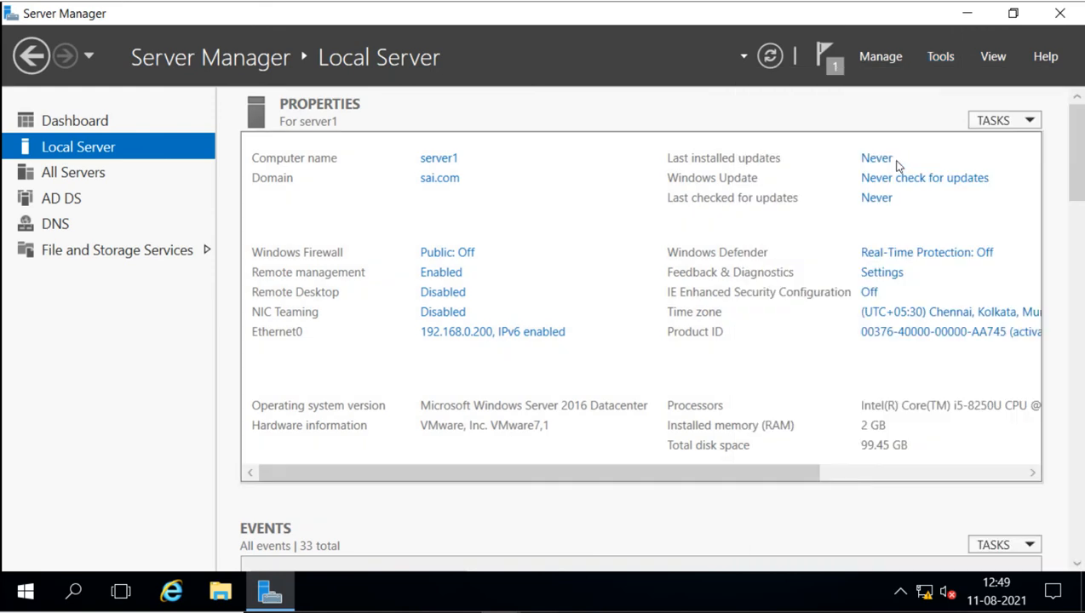
pyautogui.click(1060, 12)
pyautogui.click(941, 57)
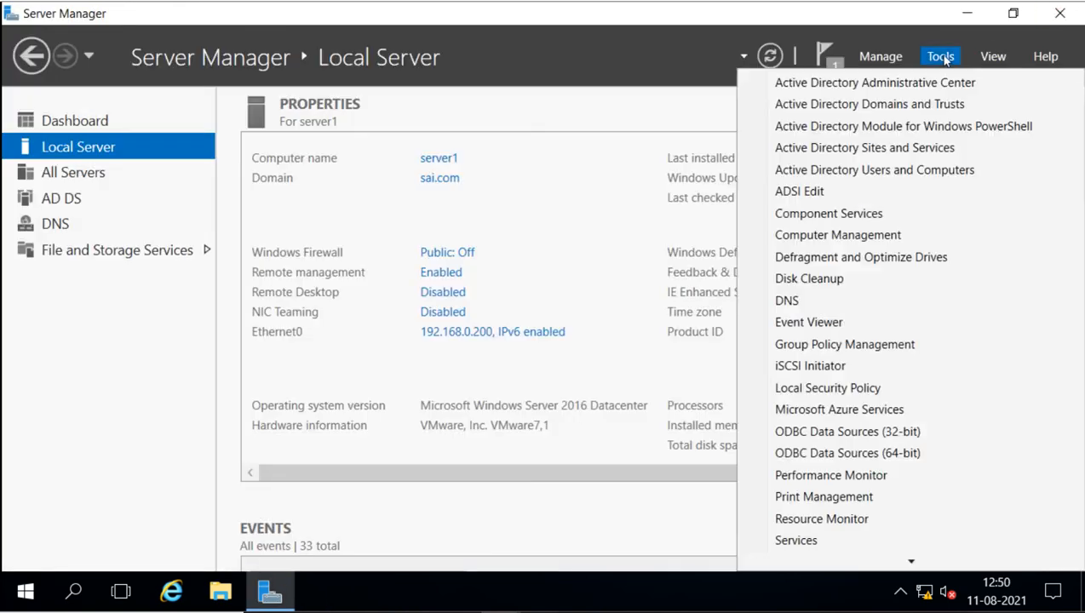
pyautogui.click(875, 345)
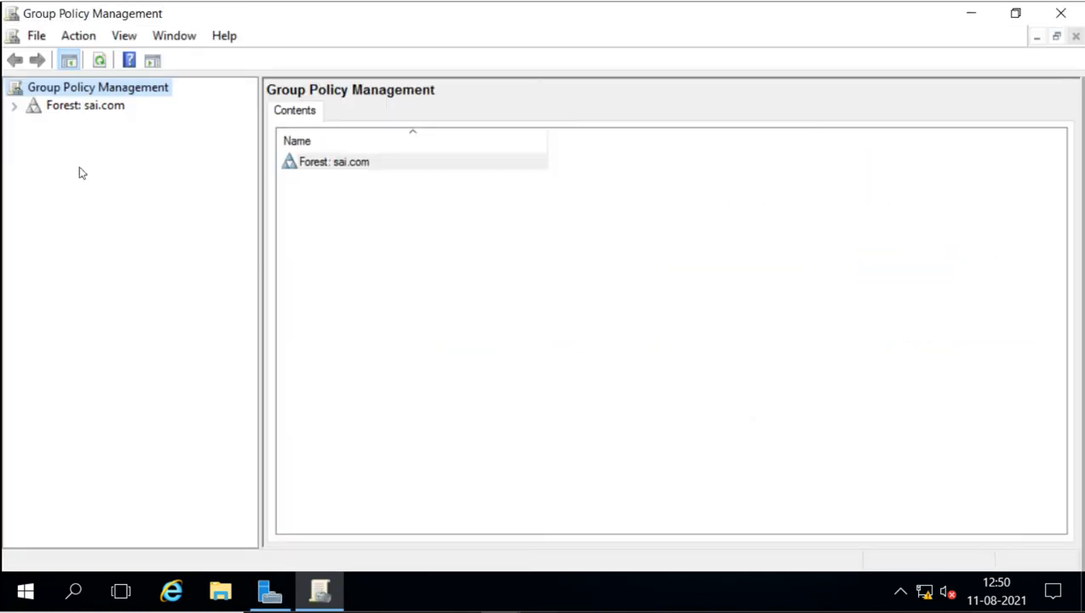
# Step: Open the Default Domain Policy of the sai.com domain for editing
pyautogui.click(15, 107)
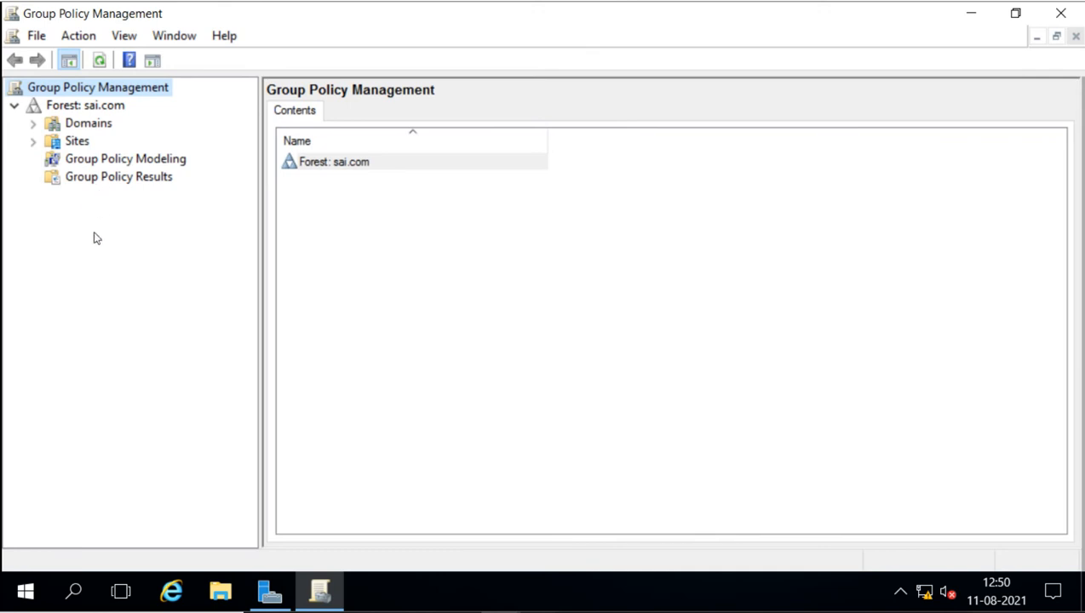
pyautogui.click(33, 123)
pyautogui.click(52, 141)
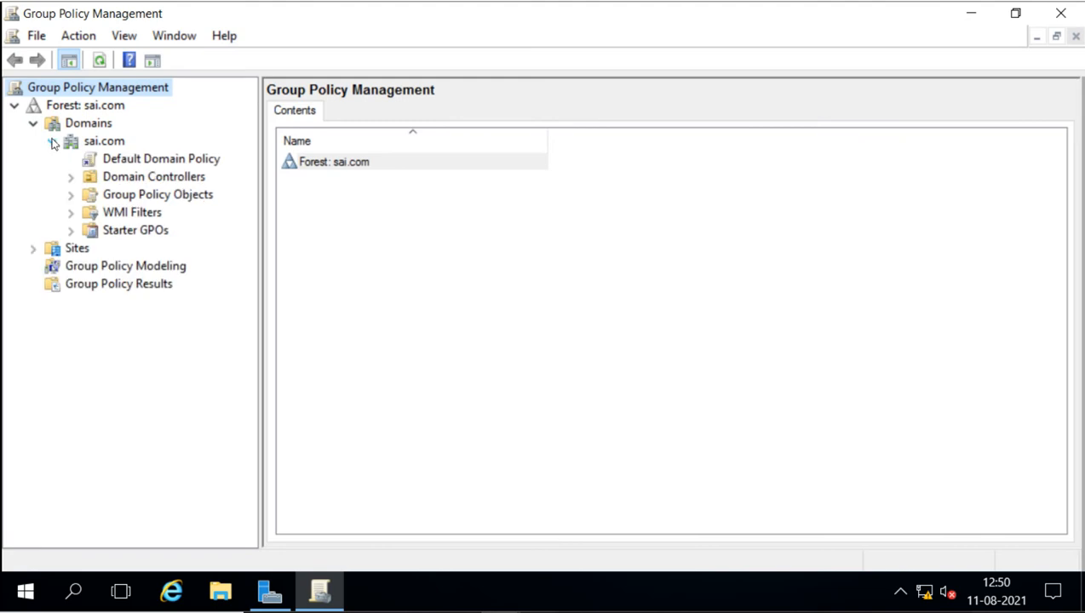
pyautogui.rightClick(119, 162)
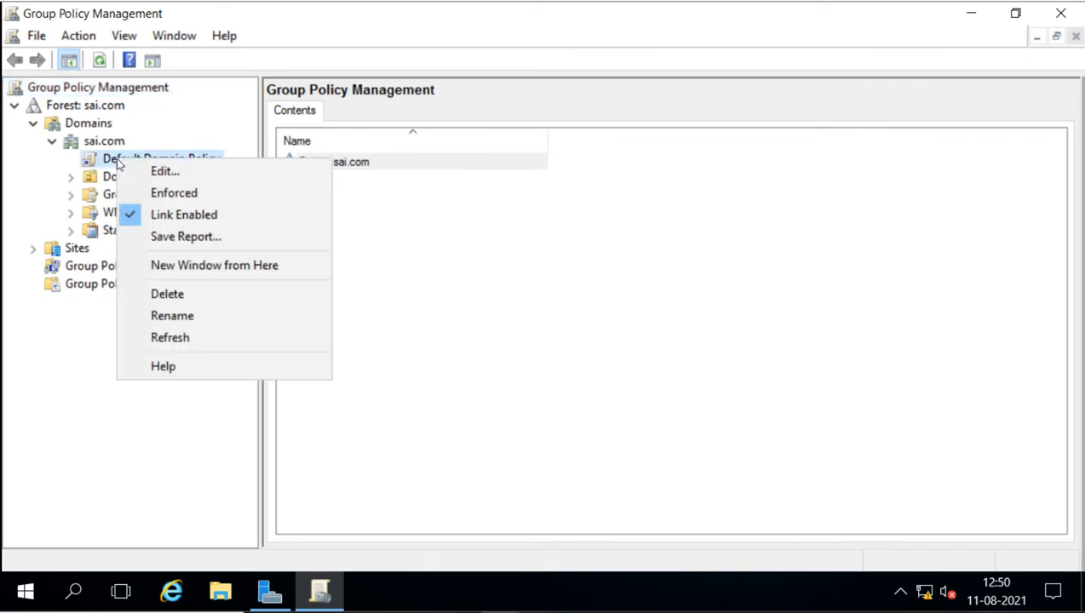
pyautogui.click(163, 172)
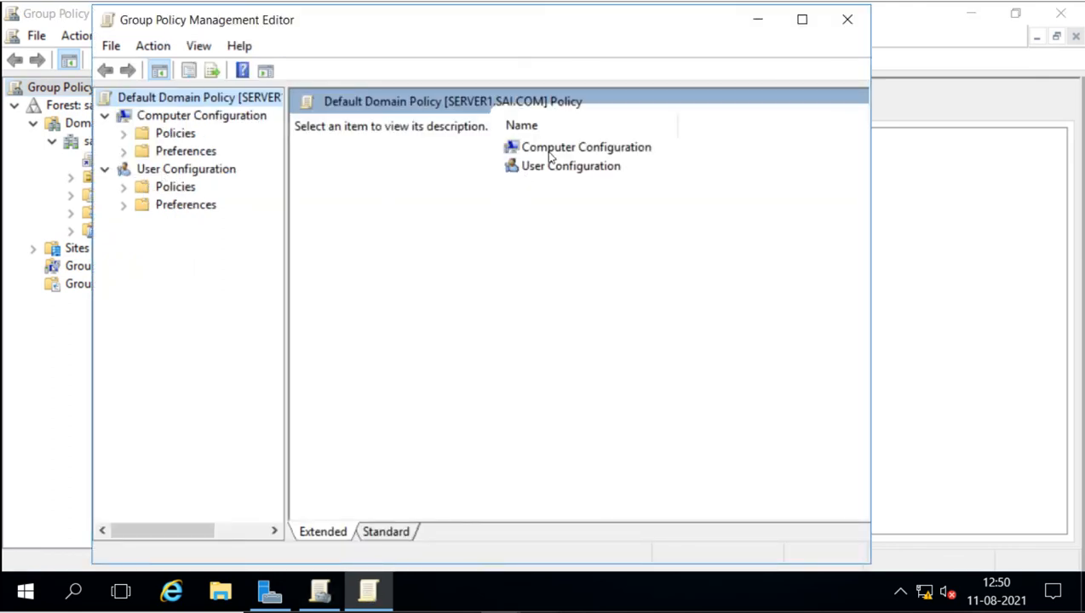
# Step: Show the BranchCache settings under Computer Configuration, Policies, Administrative Templates, Network in a maximized policy editor with a wider tree
pyautogui.doubleClick(561, 150)
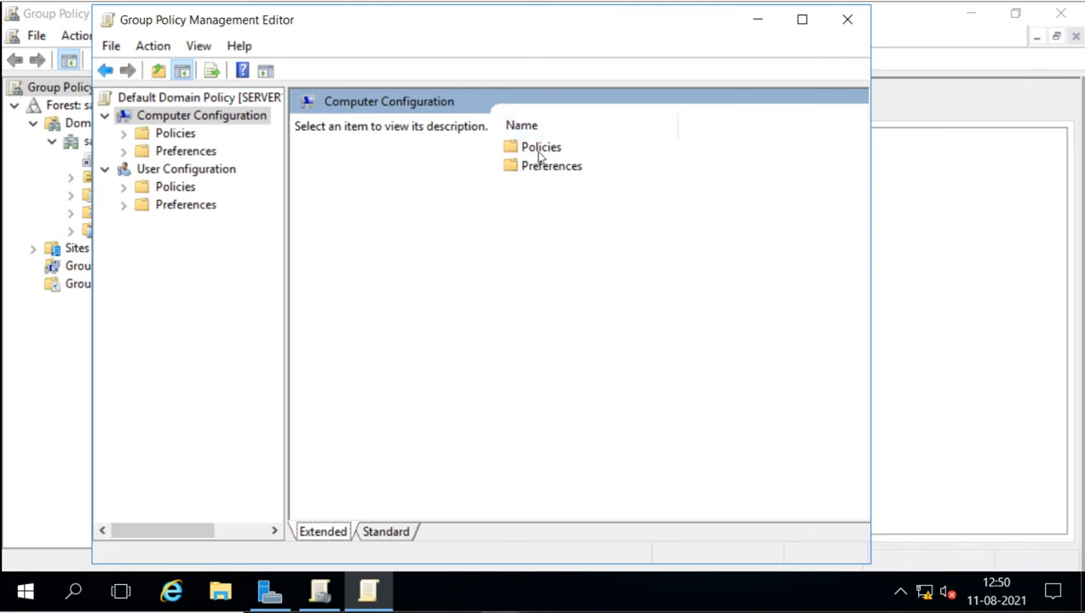
pyautogui.click(540, 151)
pyautogui.doubleClick(539, 154)
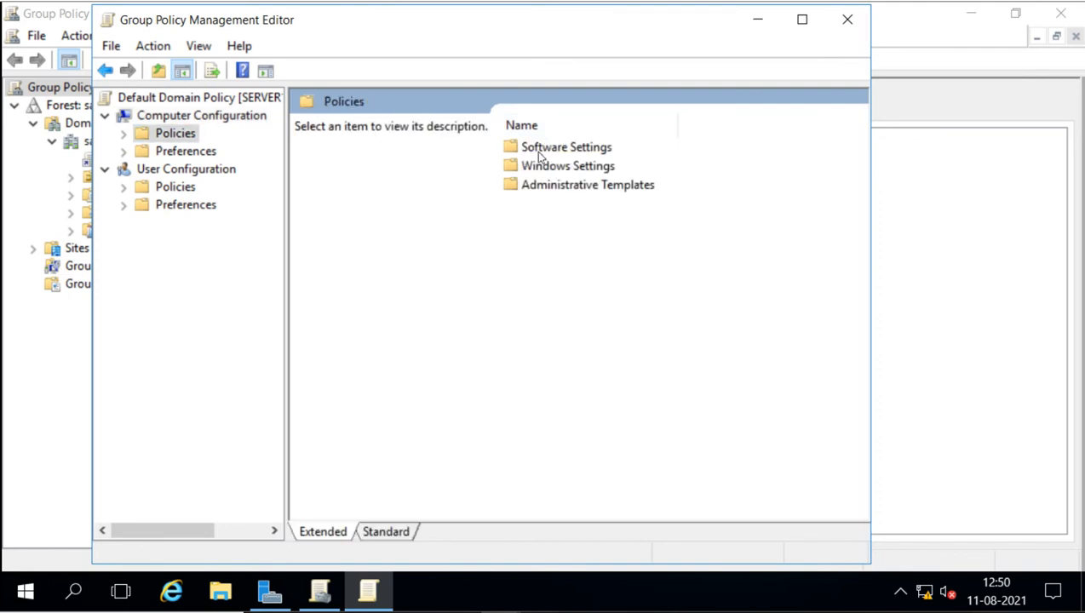
pyautogui.doubleClick(585, 187)
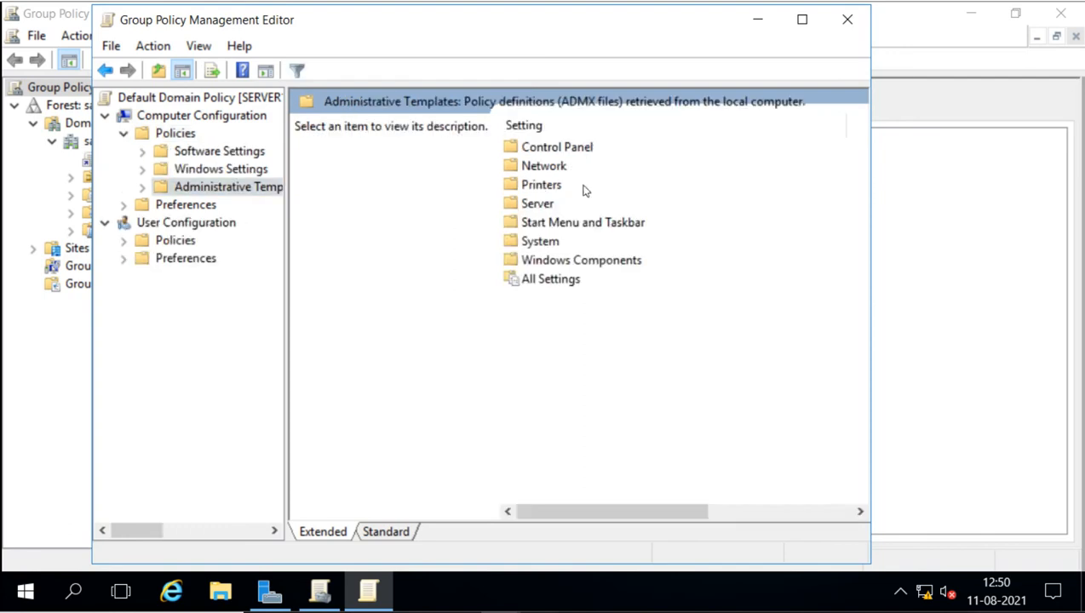
pyautogui.click(390, 531)
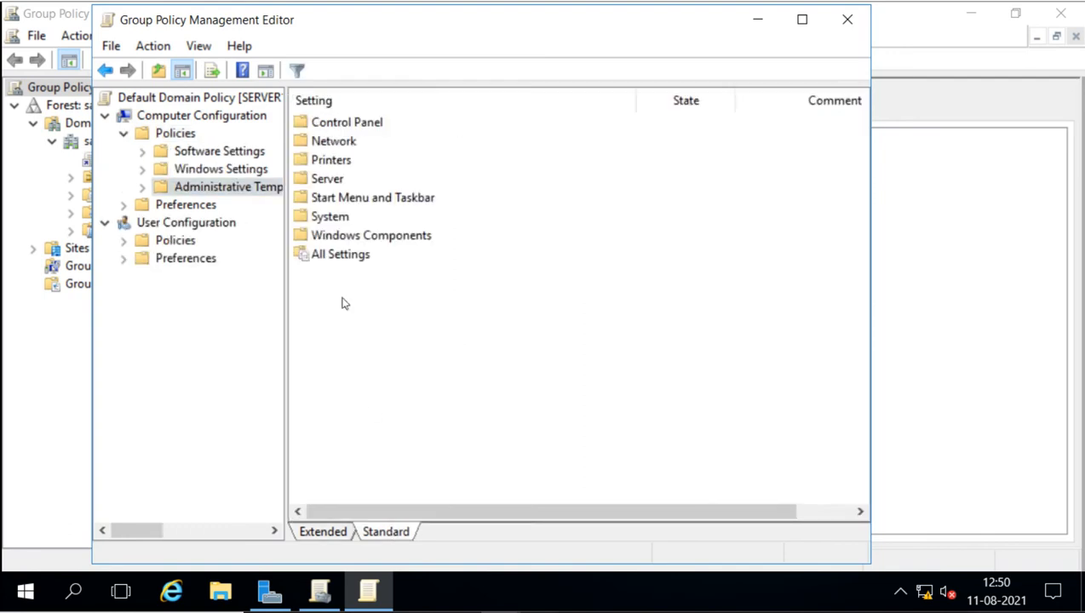
pyautogui.doubleClick(334, 143)
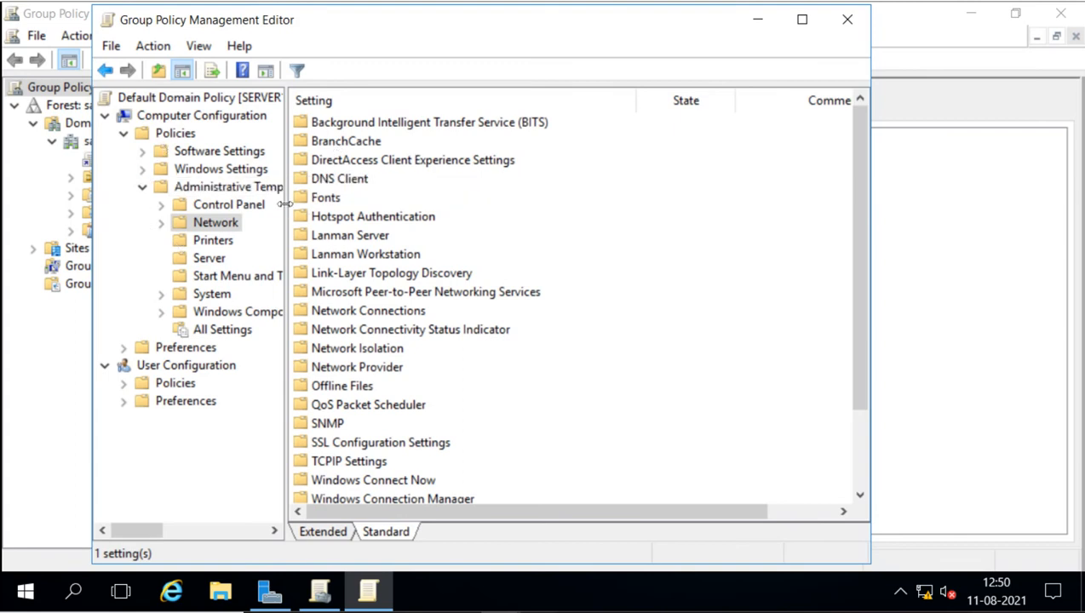
pyautogui.moveTo(285, 208); pyautogui.dragTo(344, 214)
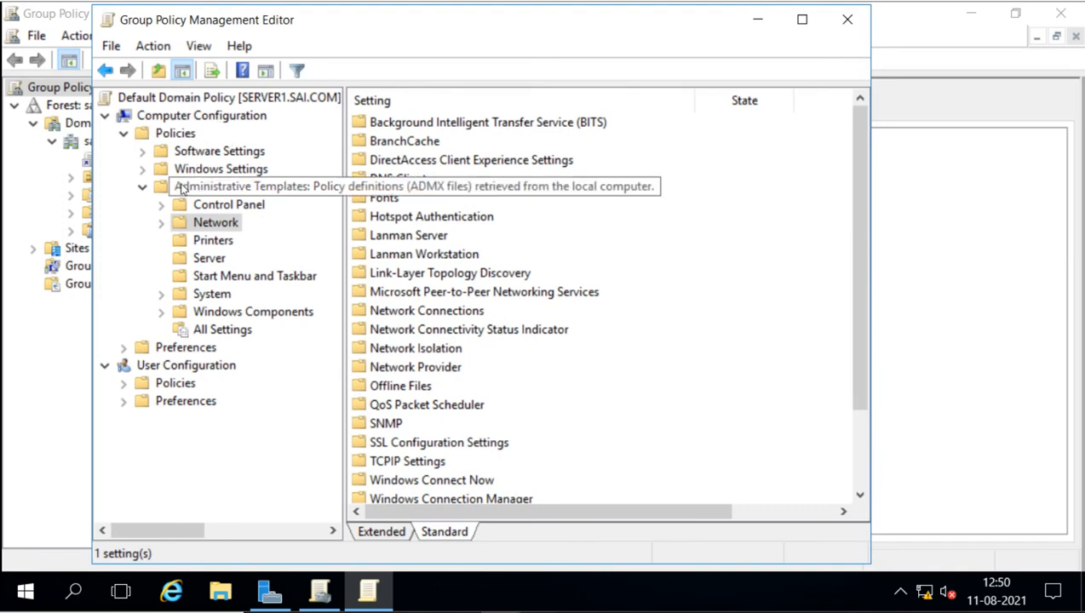
pyautogui.click(163, 222)
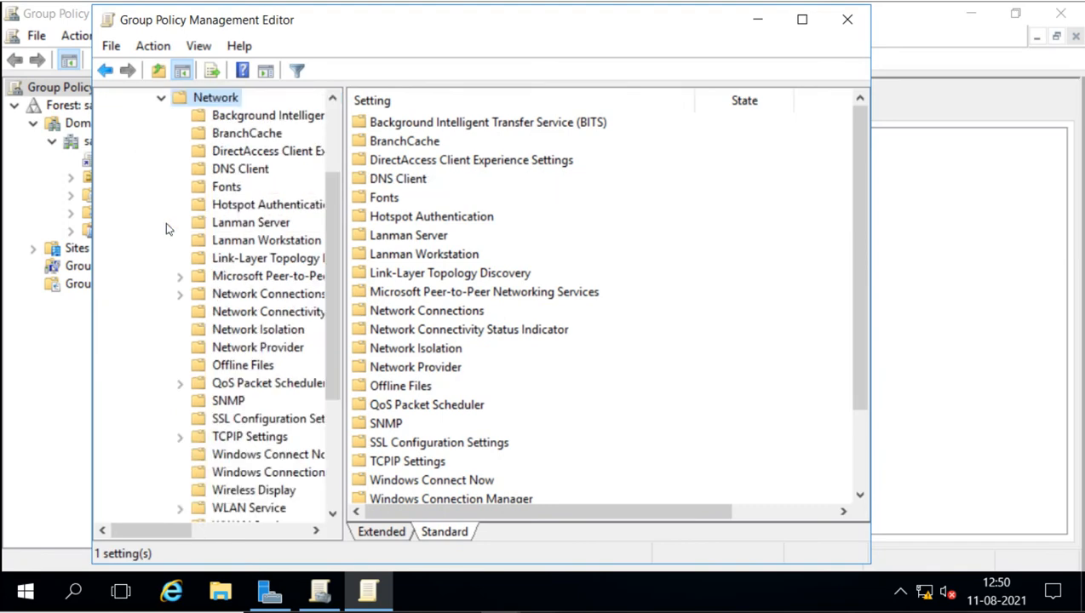
pyautogui.click(252, 135)
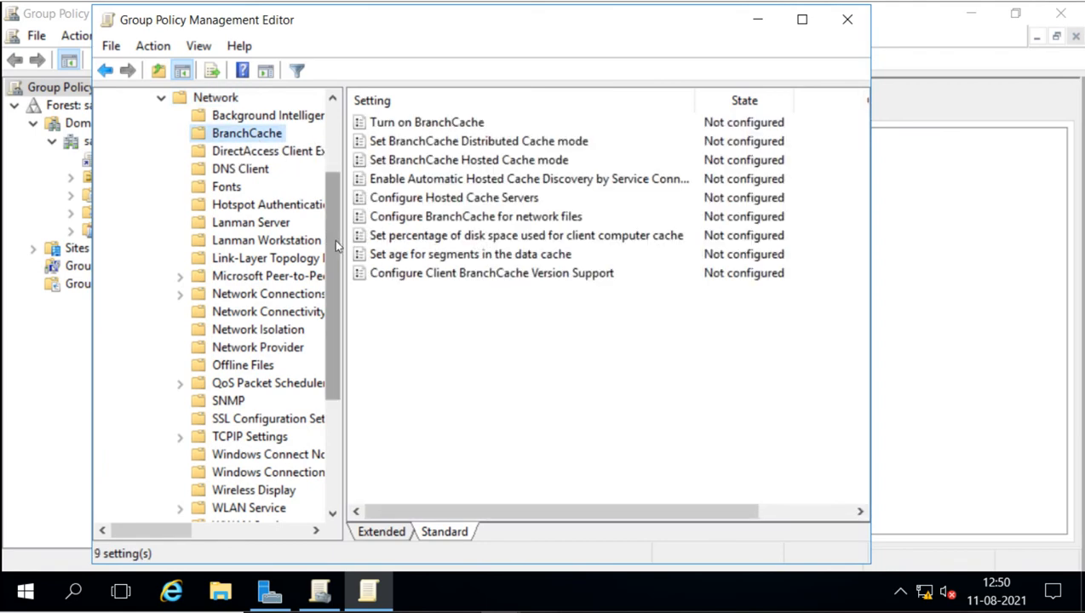
pyautogui.moveTo(334, 240); pyautogui.dragTo(329, 159)
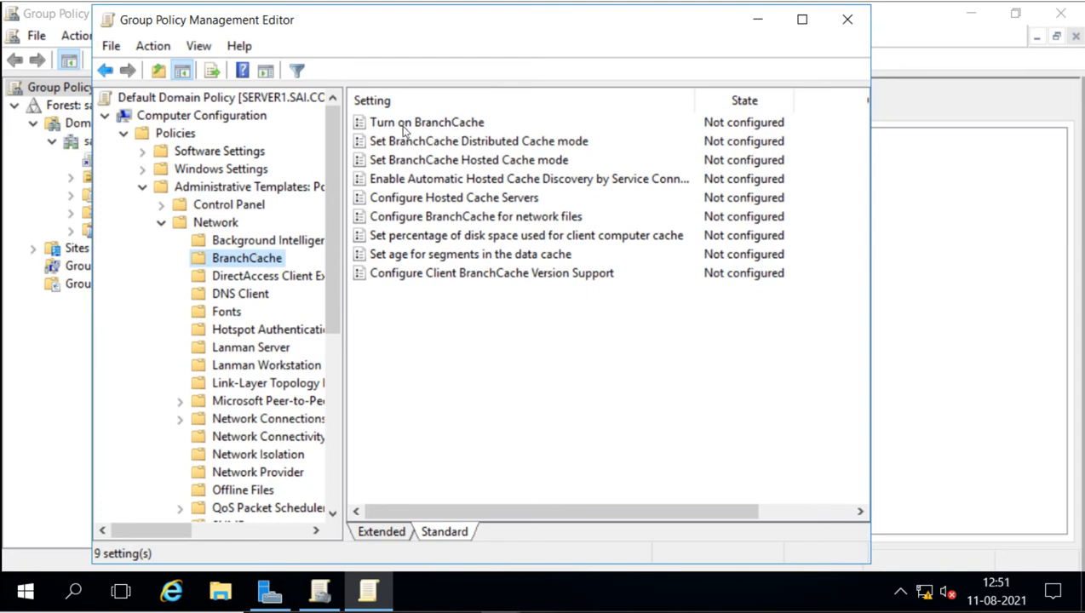
pyautogui.click(802, 20)
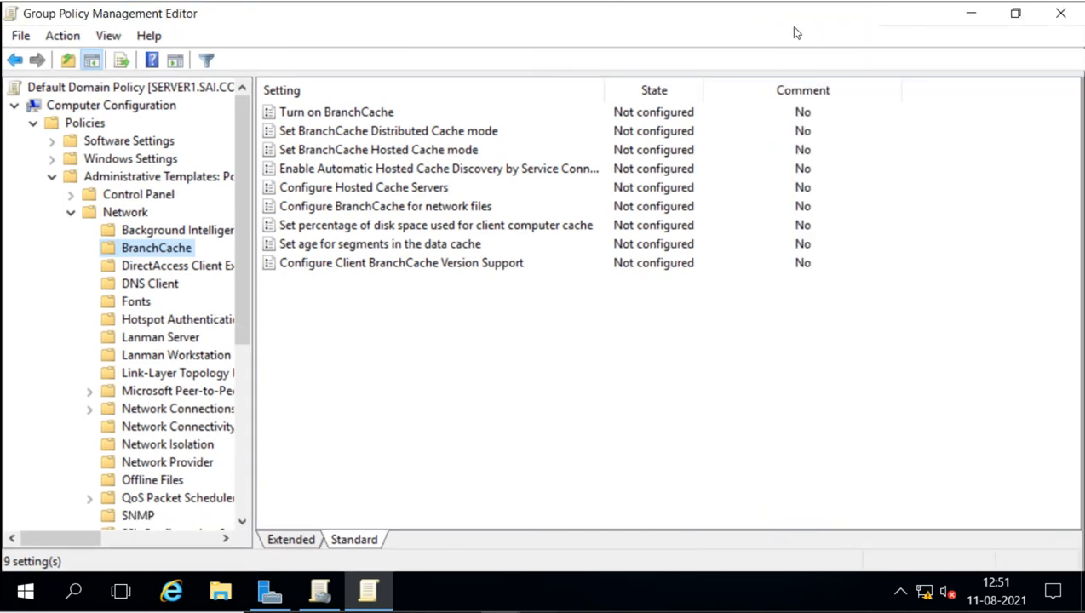
# Step: Set the Turn on BranchCache policy to Enabled and save it
pyautogui.doubleClick(361, 112)
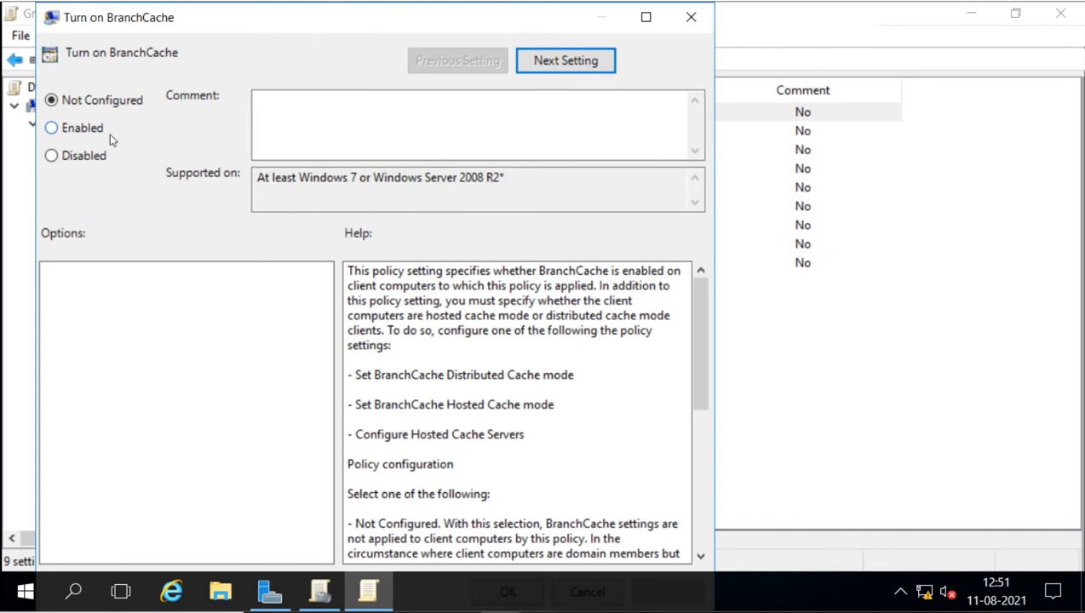
pyautogui.click(52, 128)
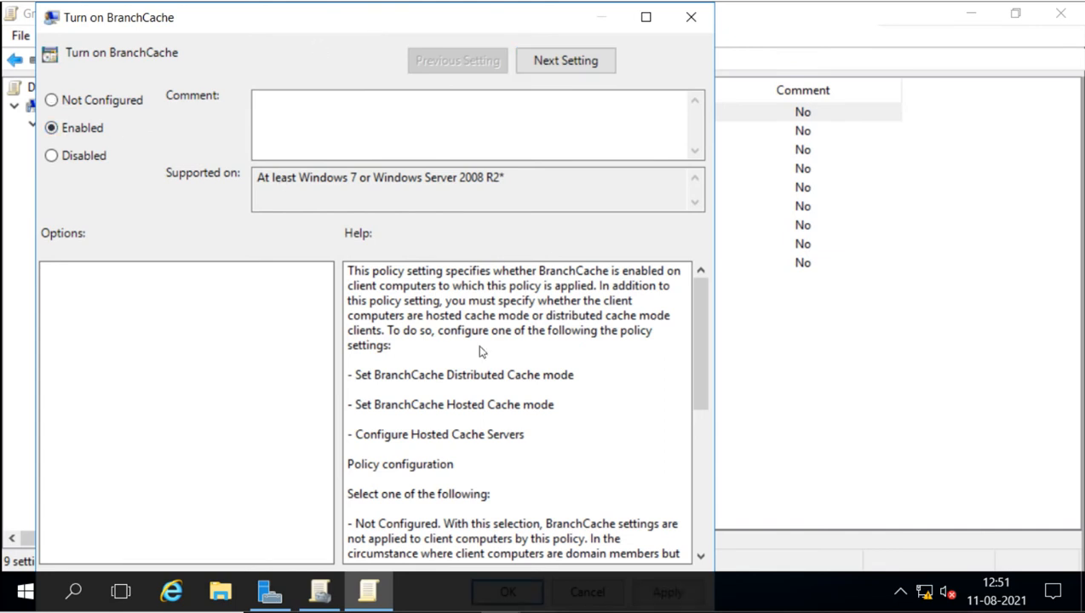
pyautogui.press('Tab')
pyautogui.press('Tab')
pyautogui.press('Tab')
pyautogui.press('Tab')
pyautogui.press('Return')
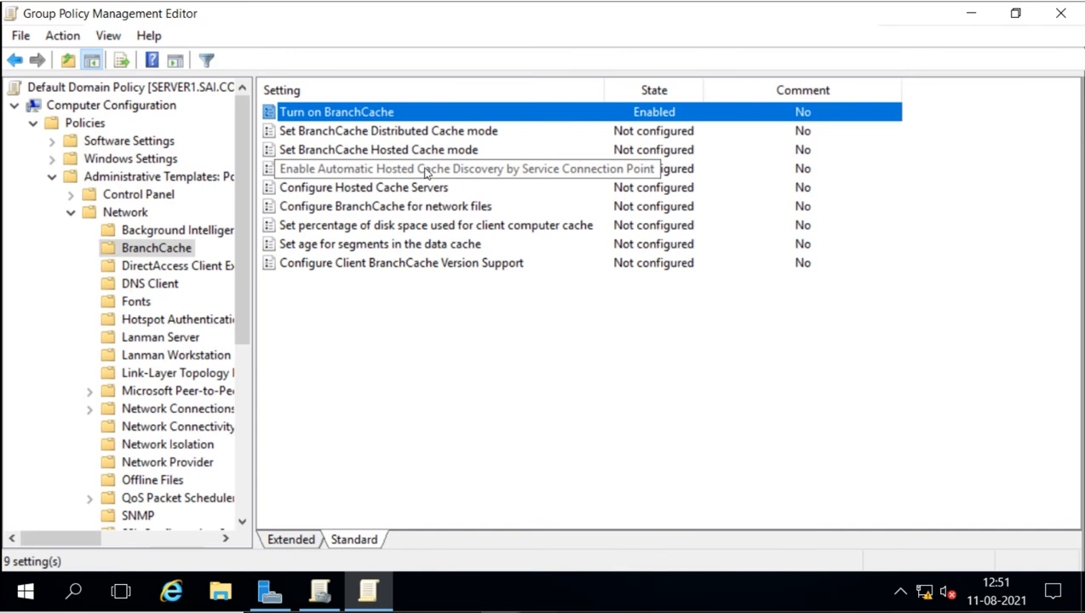
# Step: Set Enable Automatic Hosted Cache Discovery by Service Connection Point to Enabled, and close the policy editor and Group Policy Management
pyautogui.doubleClick(377, 170)
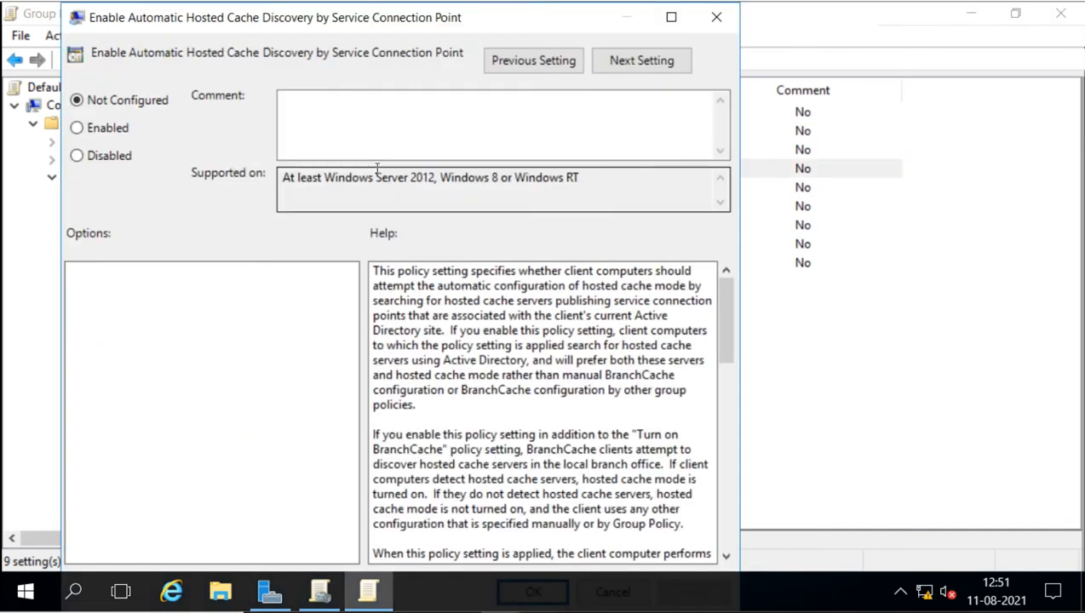
pyautogui.click(78, 128)
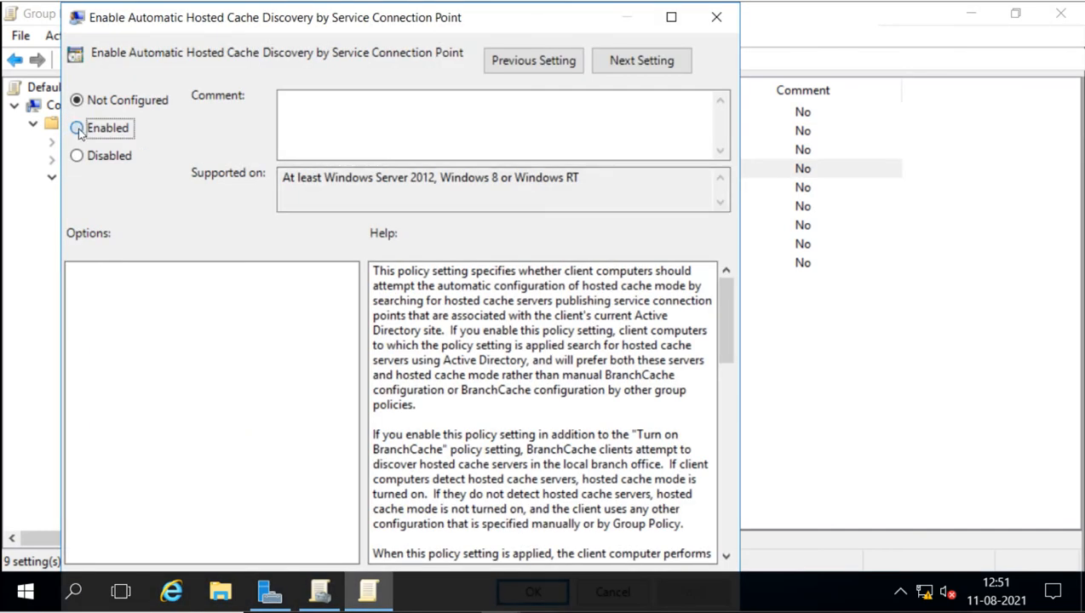
pyautogui.click(471, 366)
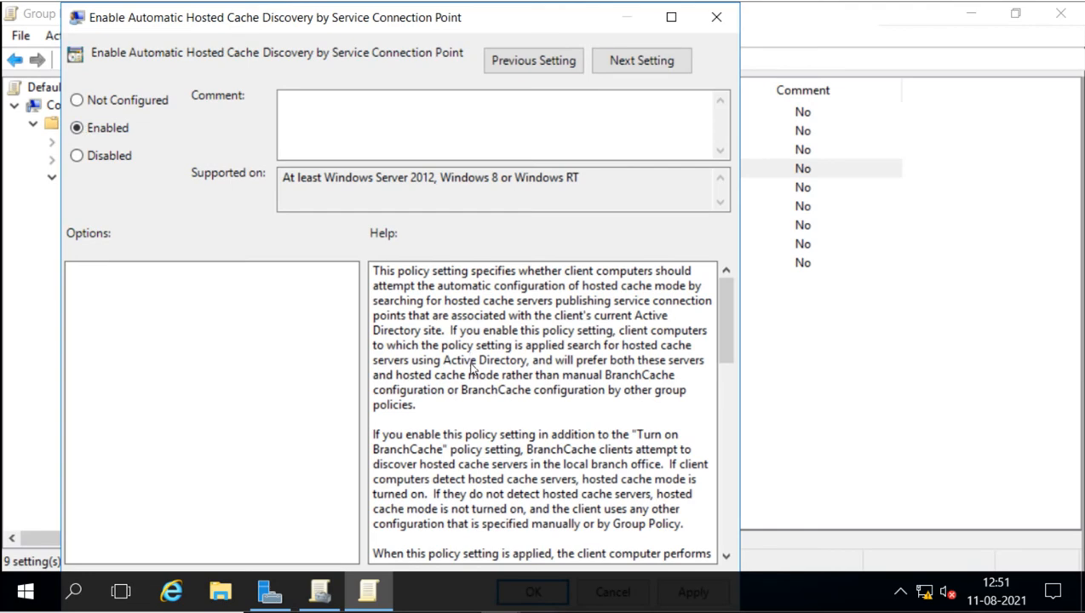
pyautogui.press('Return')
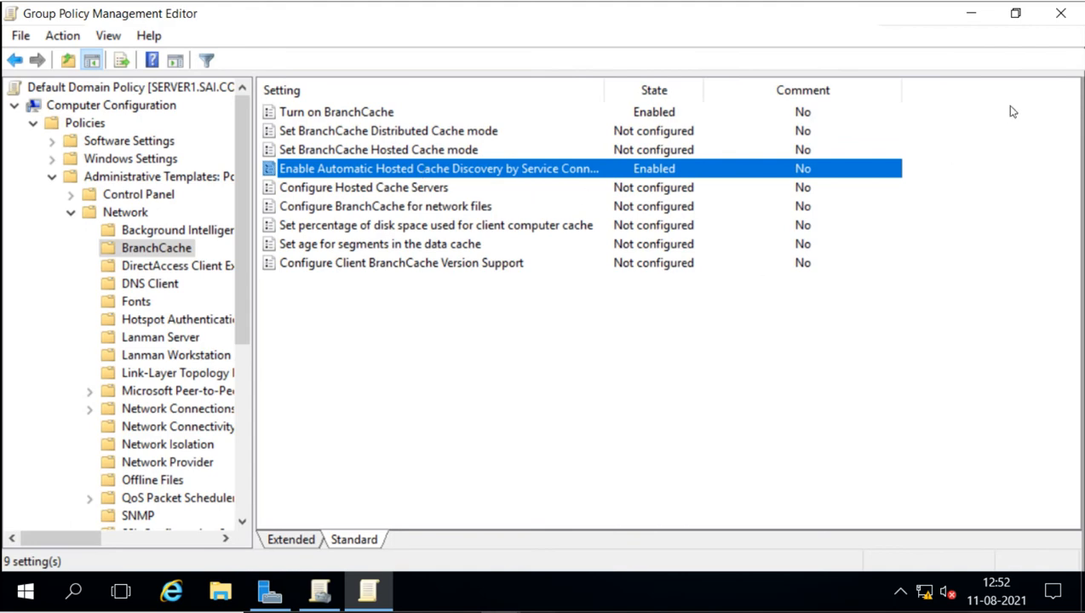
pyautogui.click(1060, 15)
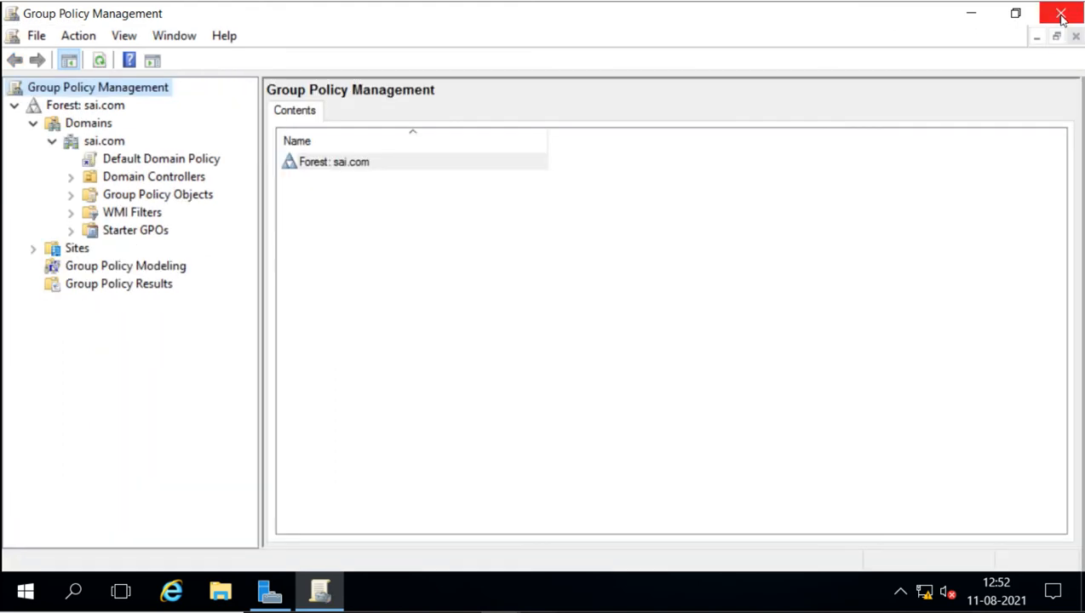
pyautogui.click(1061, 14)
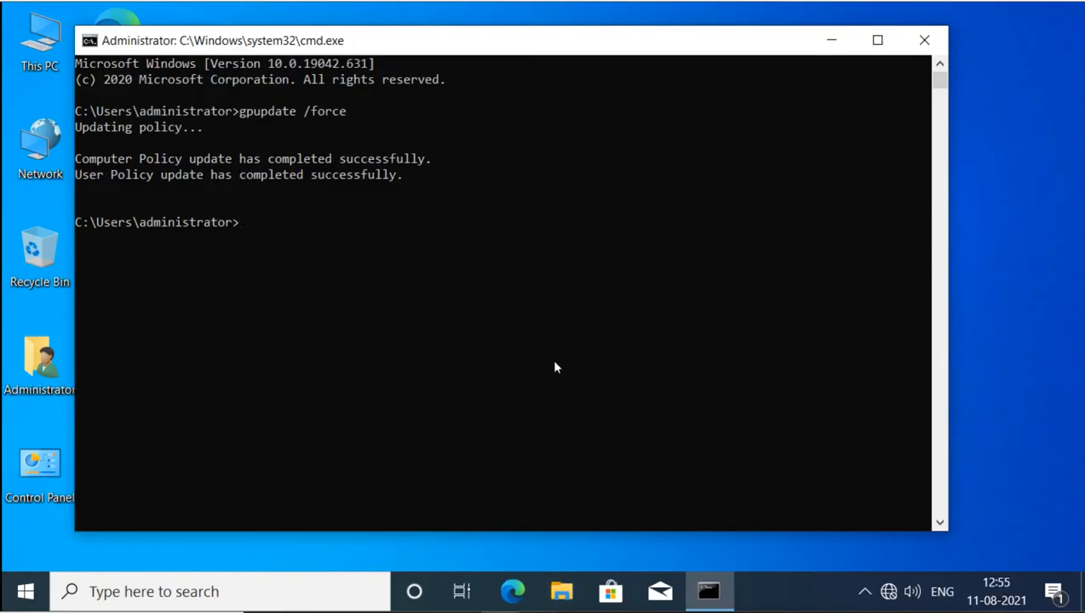
# Step: Force a Group Policy update on the Windows 10 client by running gpupdate /force in its Command Prompt
pyautogui.click(832, 39)
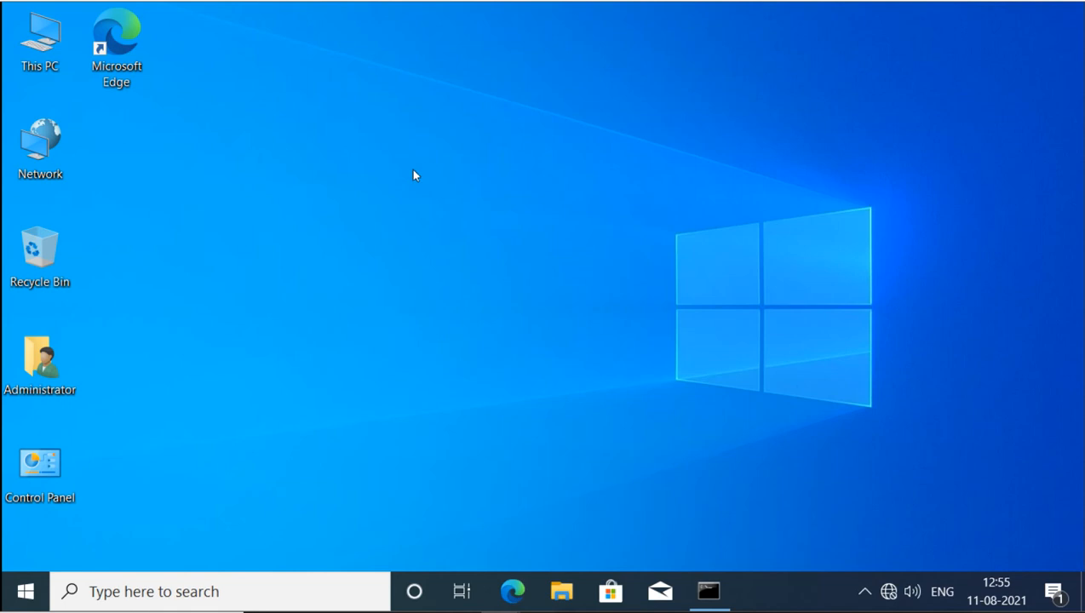
pyautogui.click(709, 591)
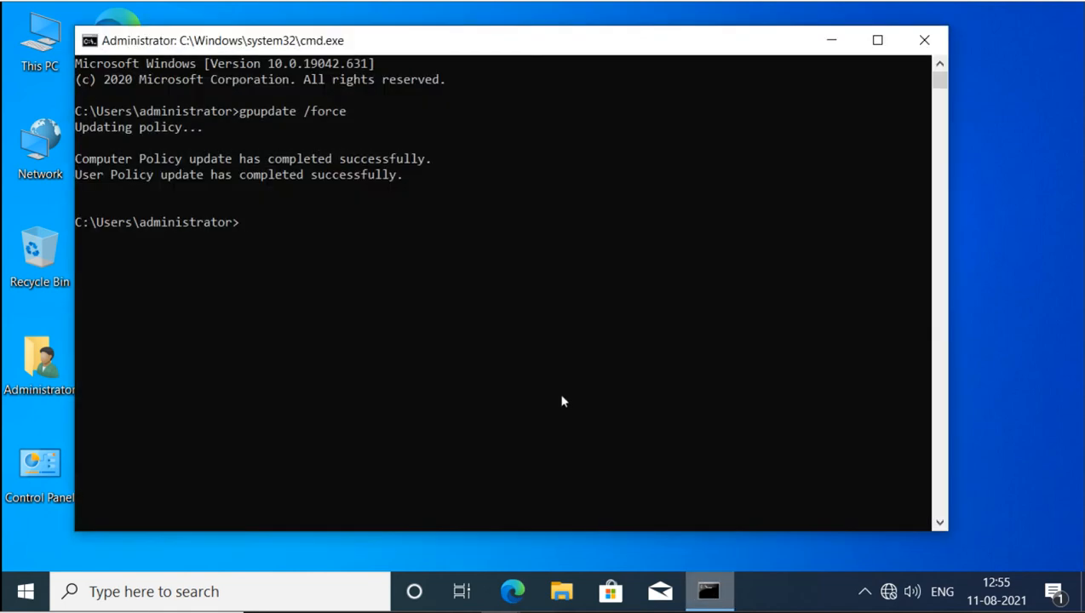
pyautogui.click(562, 401)
pyautogui.press('Up')
pyautogui.press('Return')
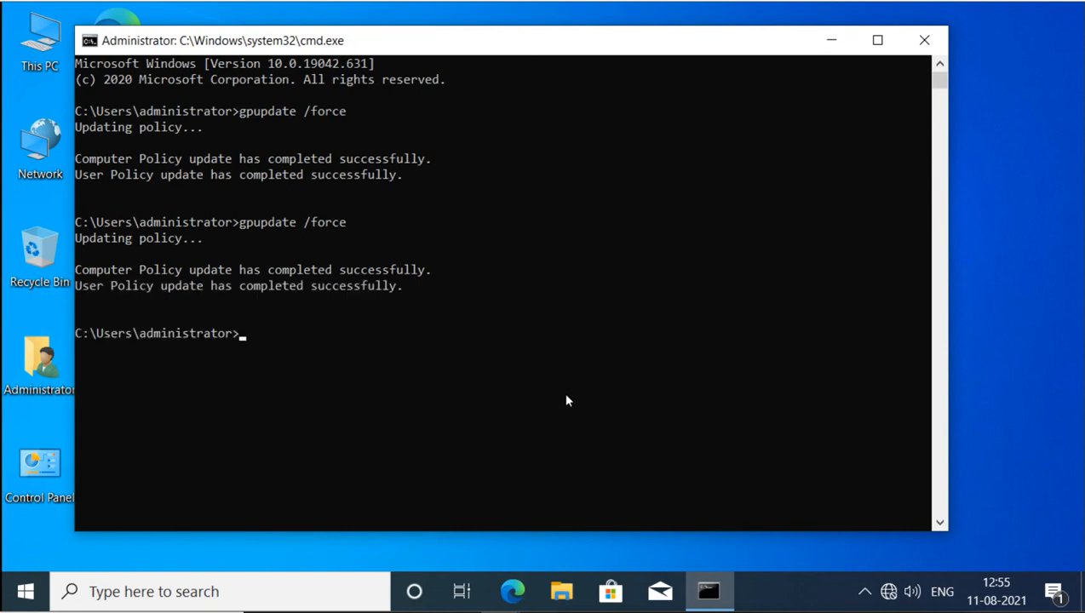
# Step: Force another Group Policy update on the Windows 10 client by running gpupdate /force again
pyautogui.press('Up')
pyautogui.press('Return')
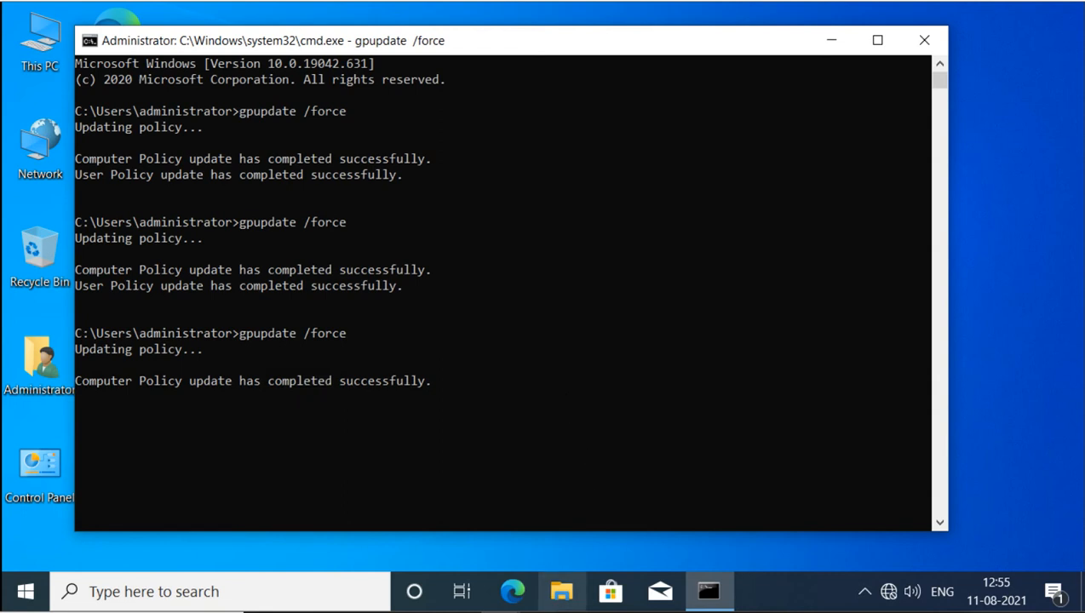
pyautogui.click(592, 491)
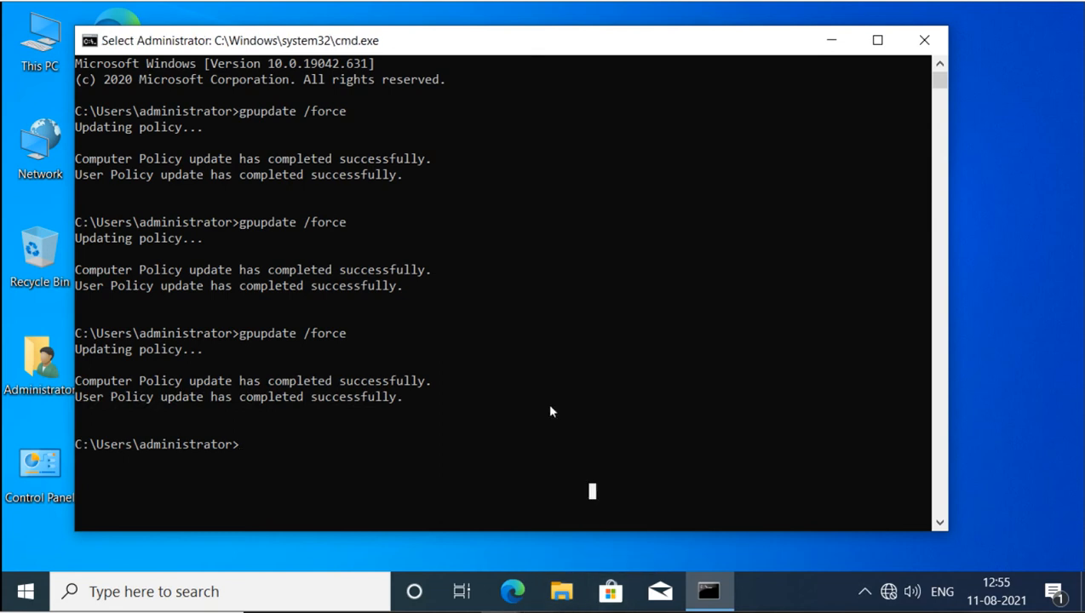
pyautogui.press('Escape')
# Step: Try to show the full BranchCache status by running netsh brancecache show status all
pyautogui.write('netsh')
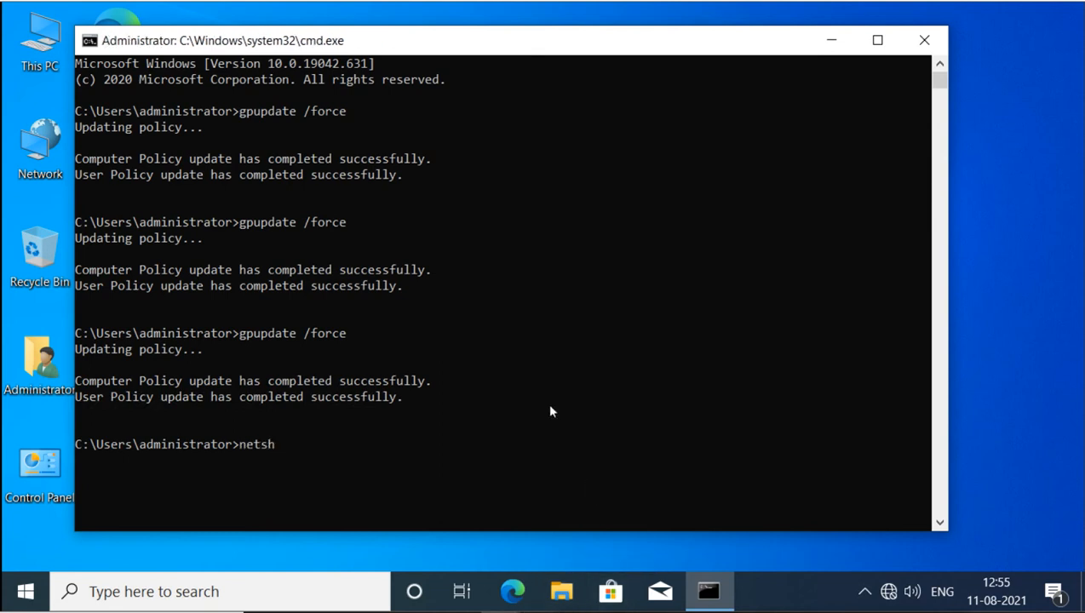
pyautogui.write(' brancecache show s')
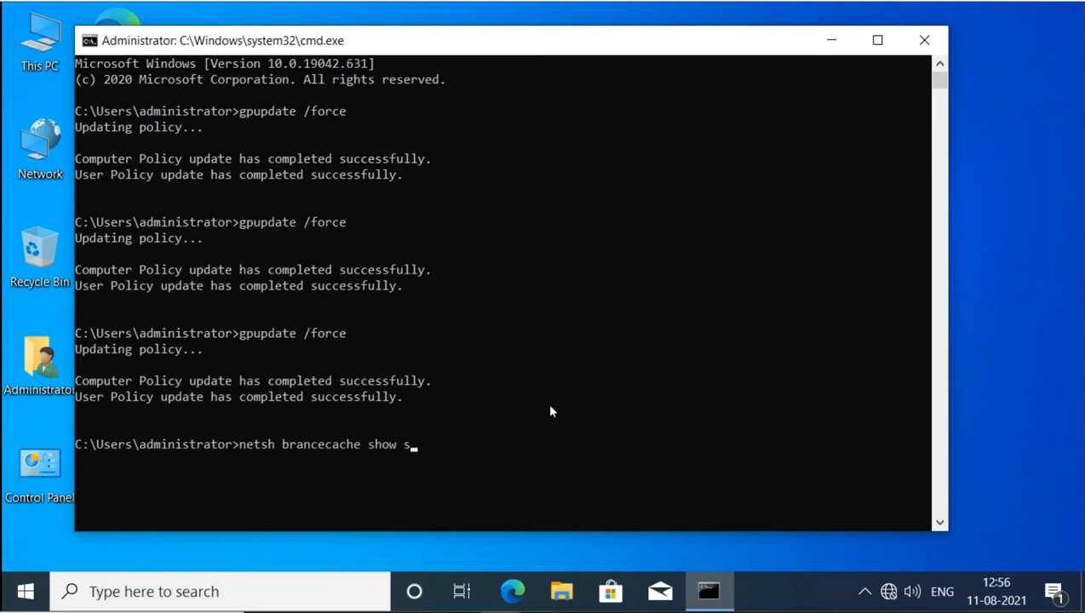
pyautogui.write('tatus all')
pyautogui.press('Return')
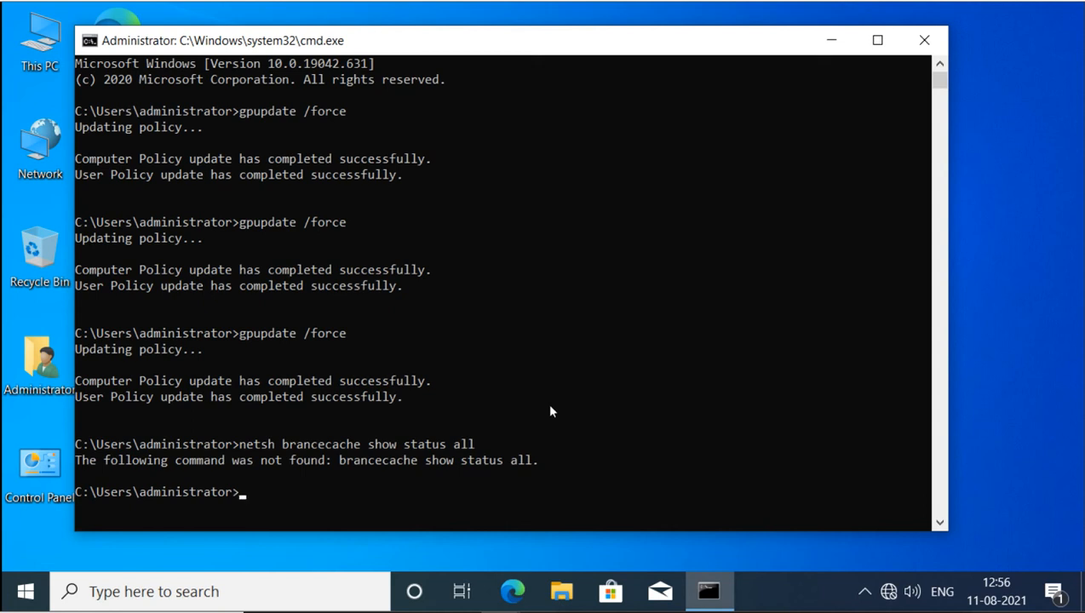
# Step: Correct the misspelled BranchCache name in the previous command and run netsh branchcache show status all
pyautogui.press('Up')
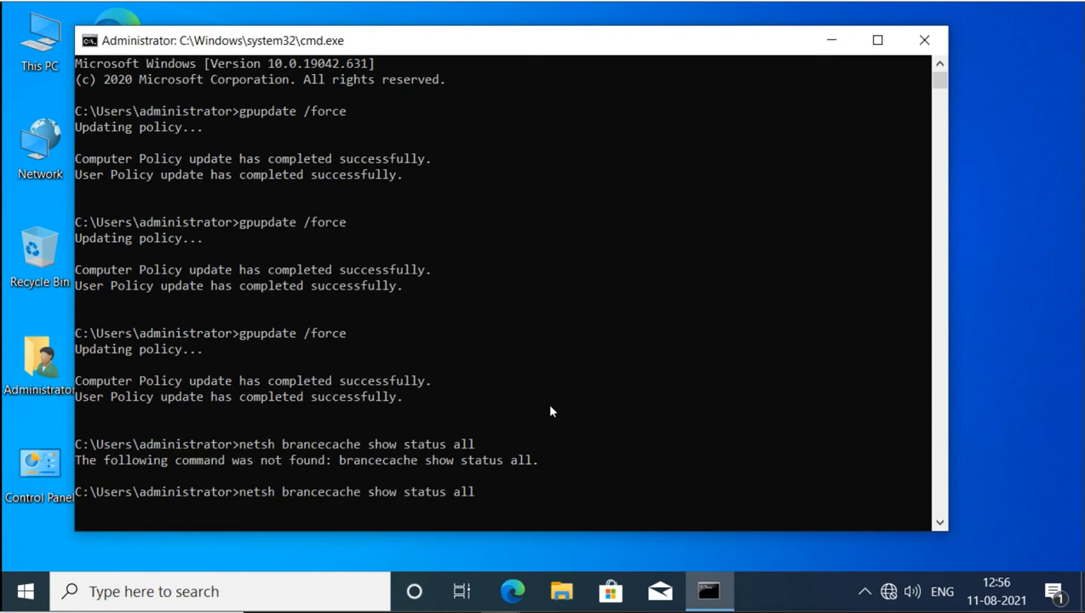
pyautogui.press('Left')
pyautogui.press('Left')
pyautogui.press('Left')
pyautogui.press('Left')
pyautogui.press('Left')
pyautogui.press('Left')
pyautogui.press('Left')
pyautogui.press('Left')
pyautogui.press('Left')
pyautogui.press('Left')
pyautogui.press('Left')
pyautogui.press('Left')
pyautogui.press('Left')
pyautogui.press('Left')
pyautogui.press('Left')
pyautogui.press('Left')
pyautogui.press('Left')
pyautogui.press('Left')
pyautogui.press('Left')
pyautogui.press('Left')
pyautogui.press('Left')
pyautogui.write('h')
pyautogui.press('Return')
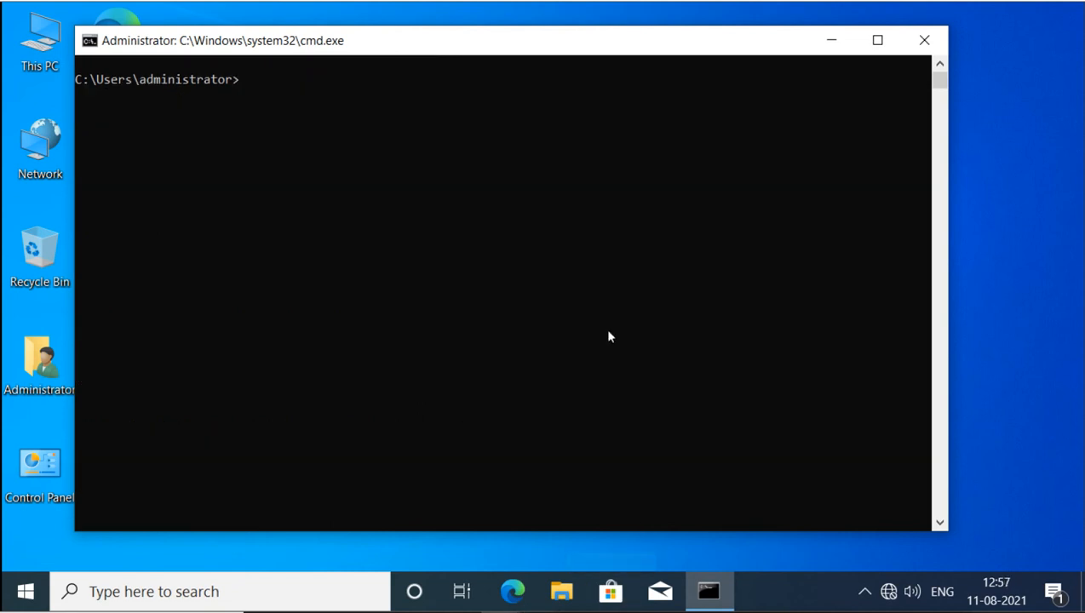
# Step: Rerun netsh branchcache show status all on a cleared screen, and examine the service, cache and networking status before closing the Command Prompt
pyautogui.write('cls')
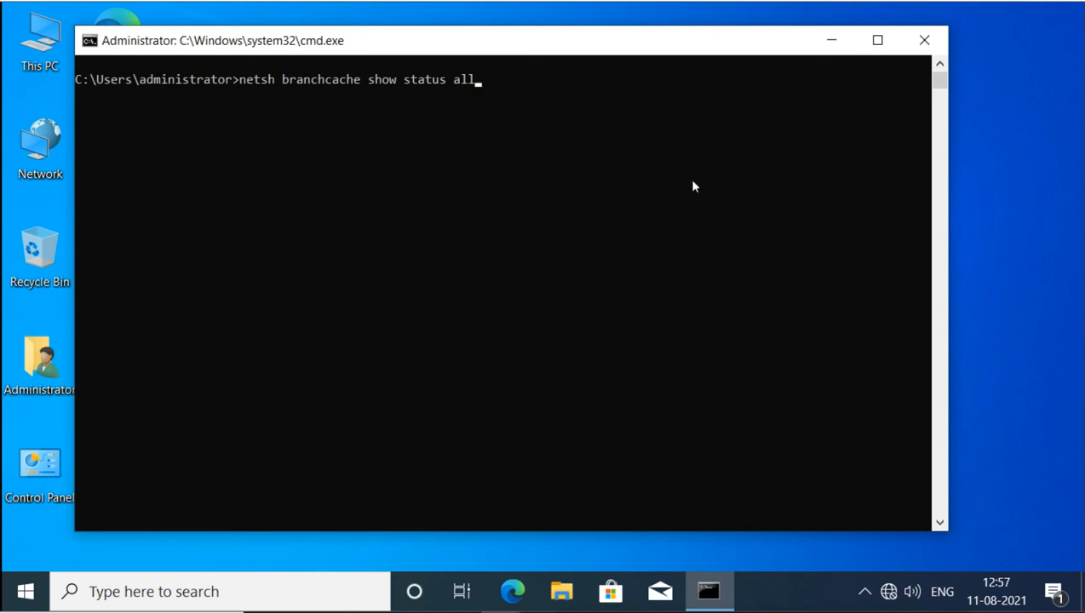
pyautogui.press('Return')
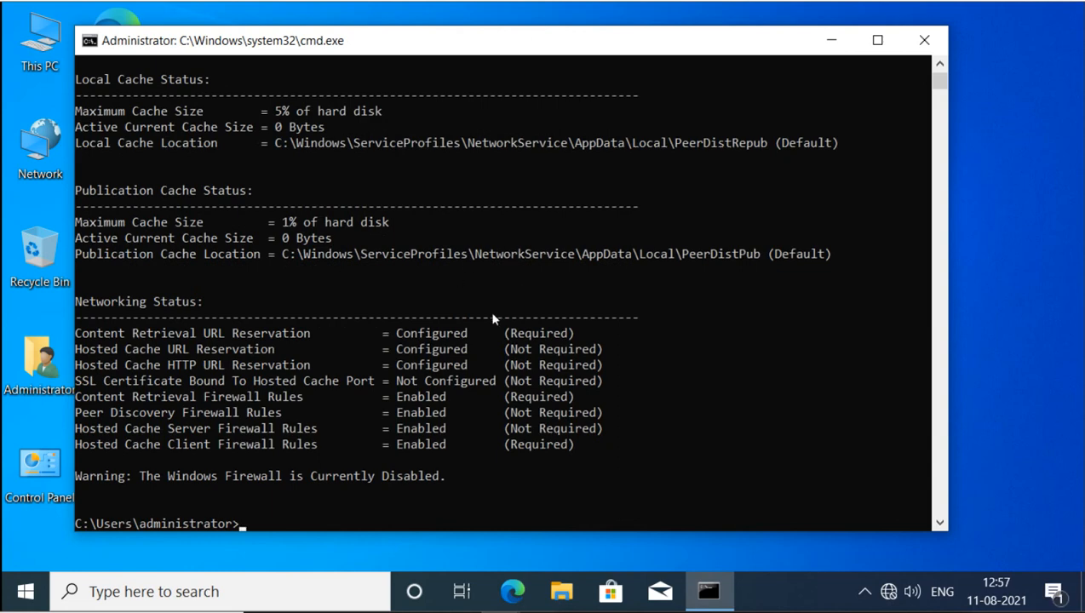
pyautogui.scroll(1, 492, 317)
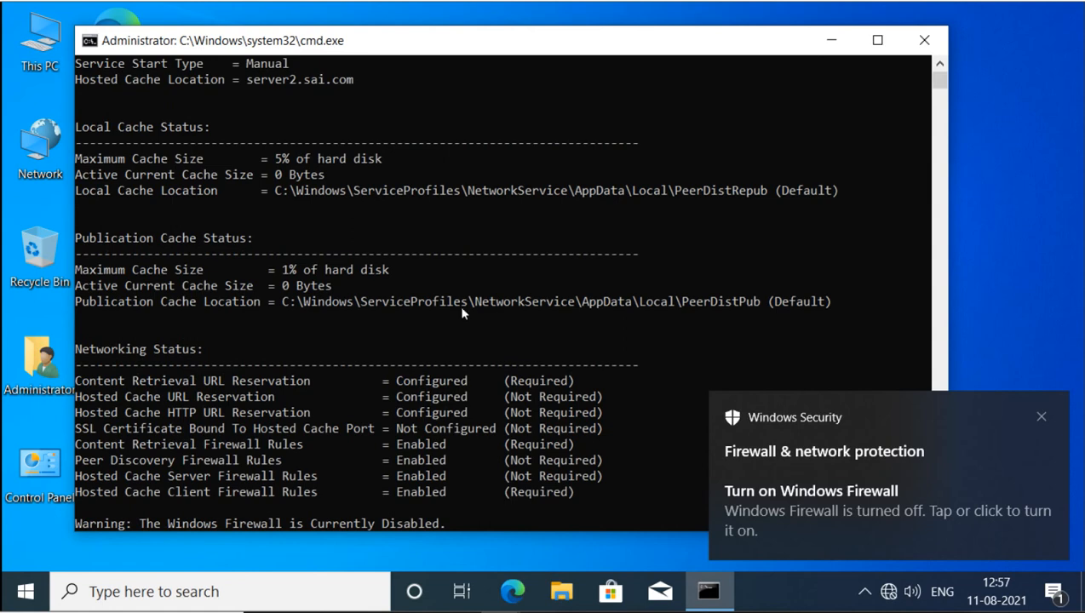
pyautogui.scroll(1, 333, 245)
pyautogui.scroll(2, 333, 245)
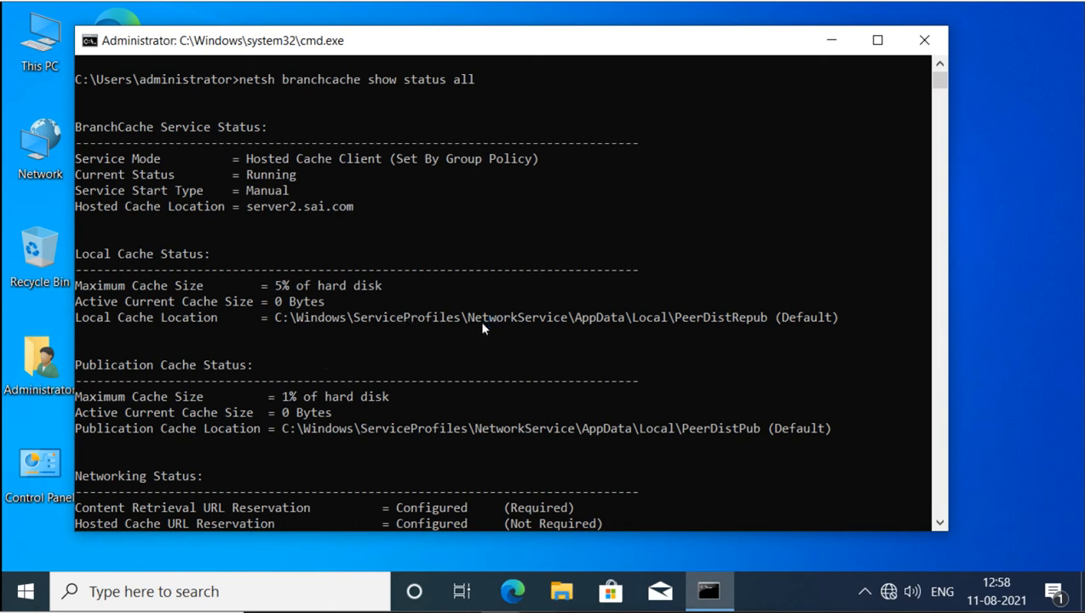
pyautogui.scroll(-1, 482, 328)
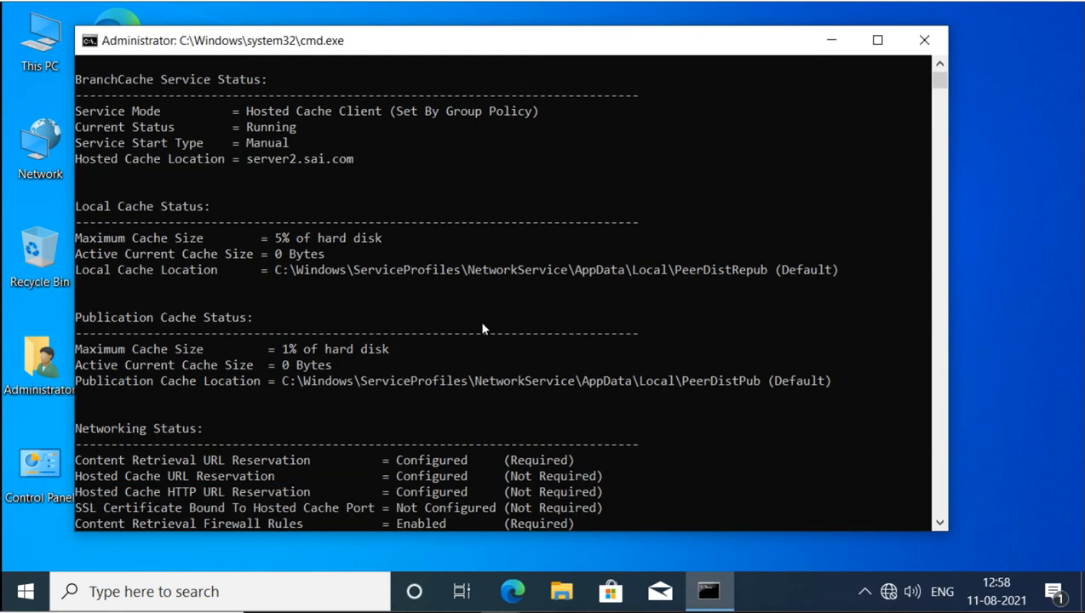
pyautogui.scroll(-2, 482, 329)
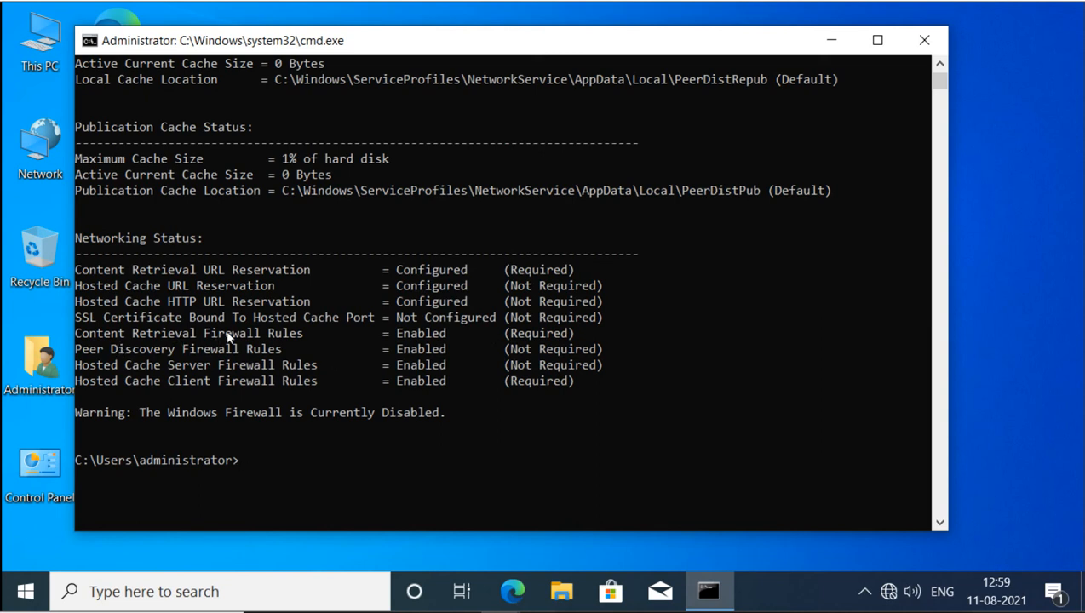
pyautogui.click(500, 433)
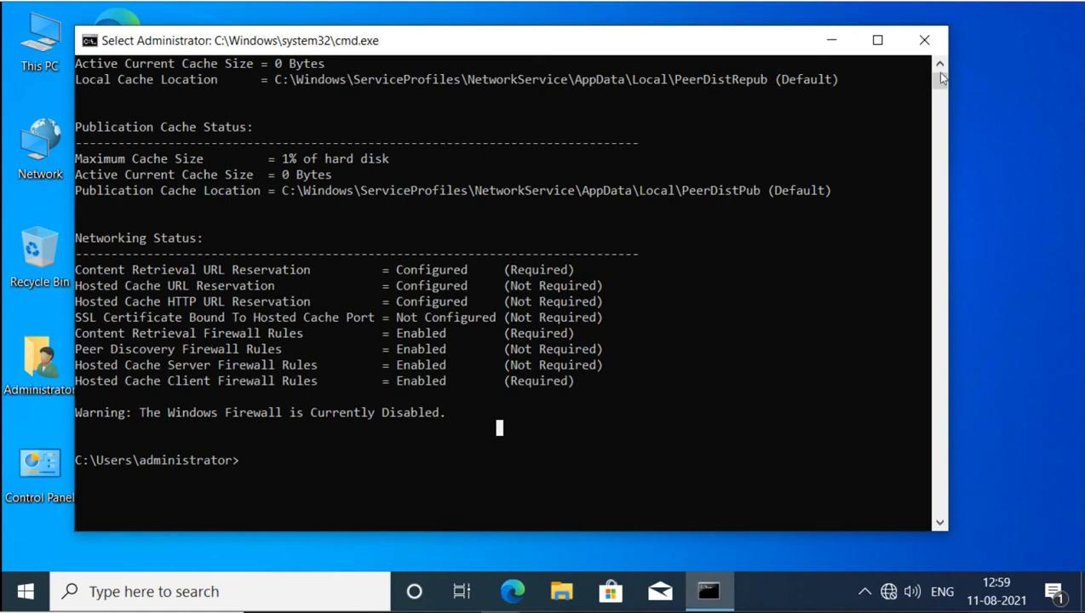
pyautogui.click(918, 44)
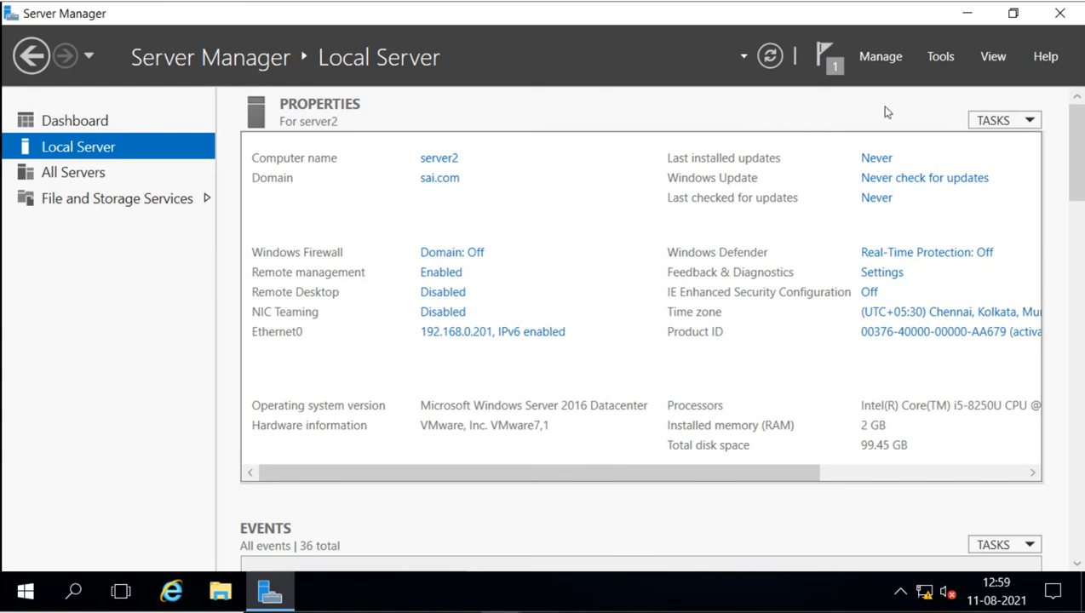
# Step: On server2, open Performance Monitor from Server Manager in a maximized window and show its live counter graph
pyautogui.click(936, 60)
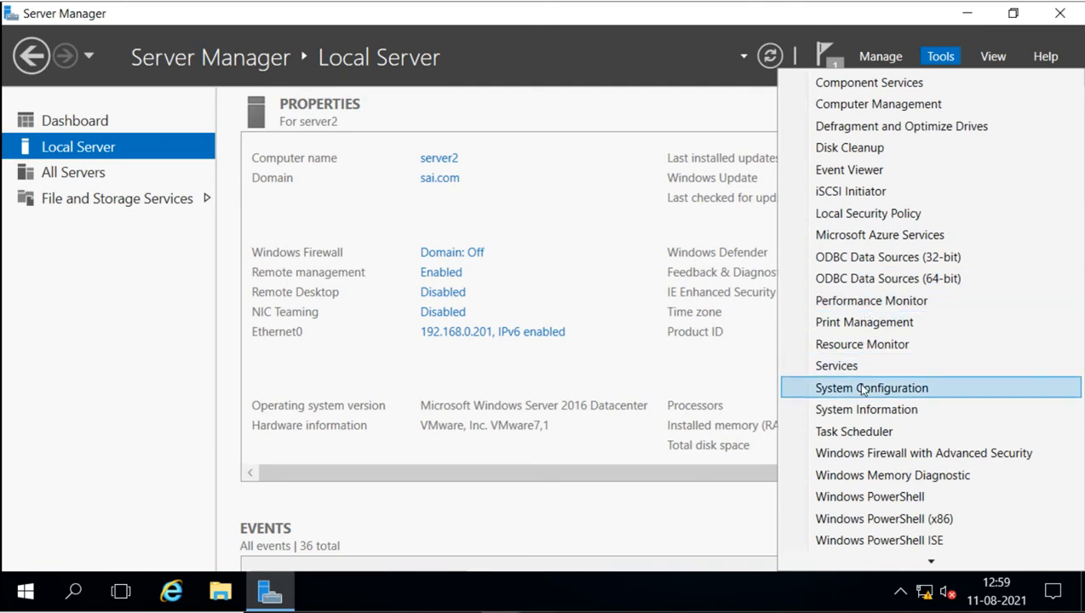
pyautogui.click(864, 303)
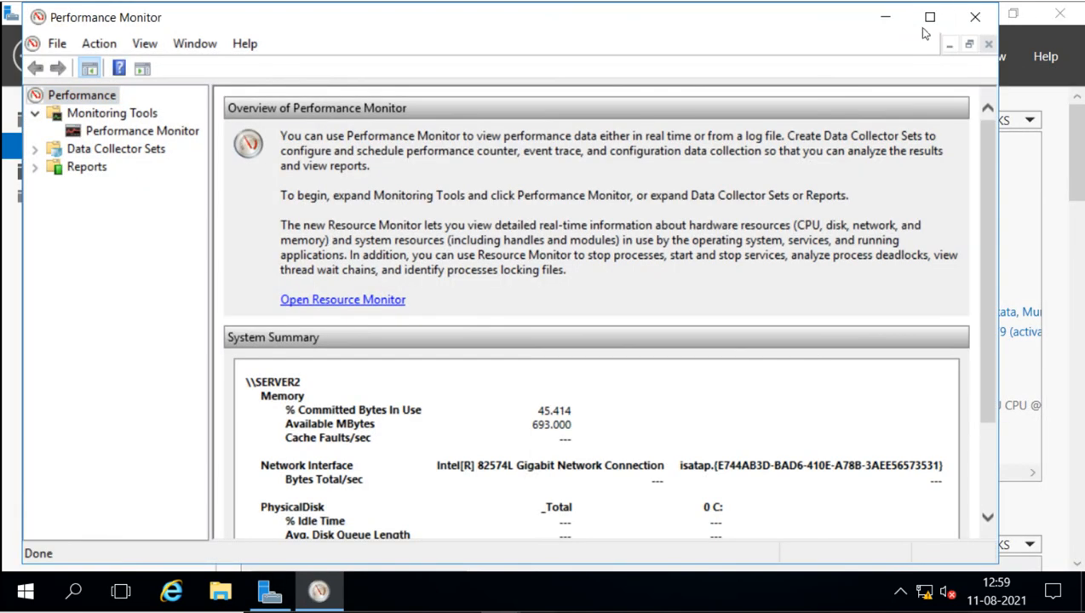
pyautogui.click(928, 18)
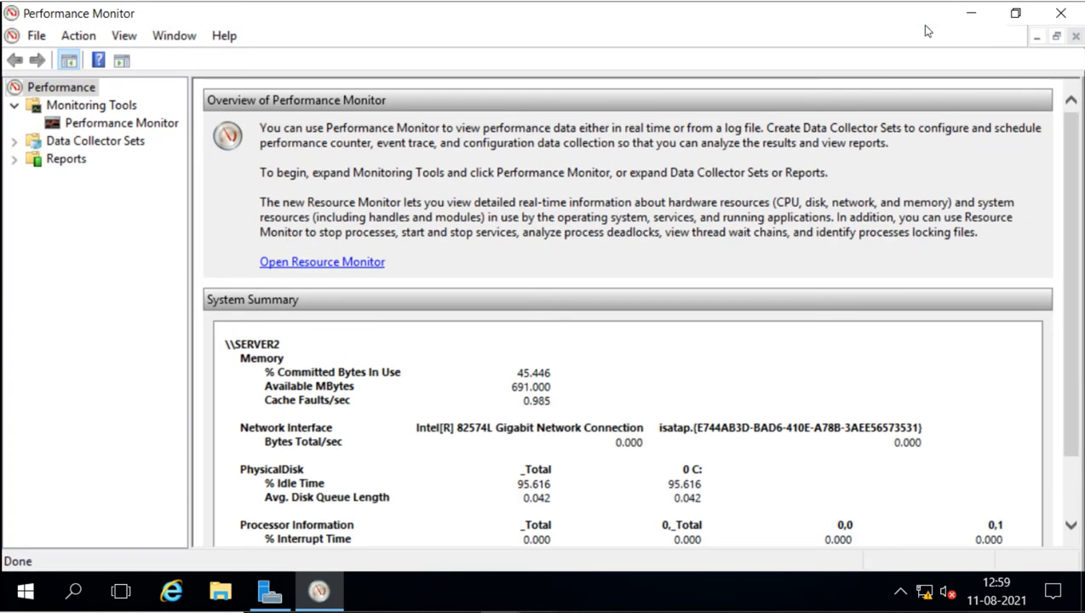
pyautogui.click(102, 123)
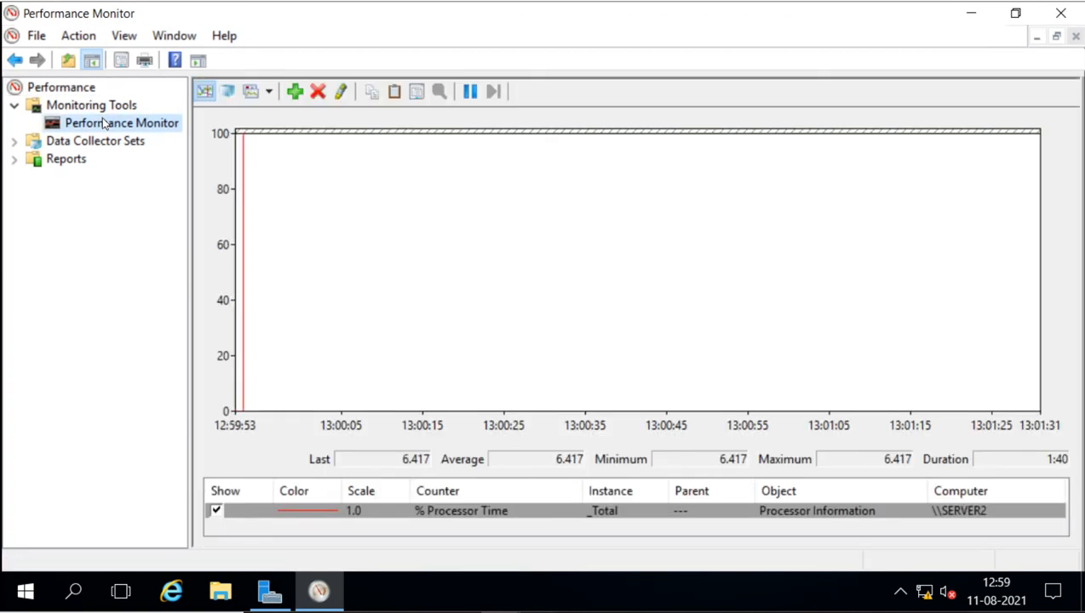
# Step: Open the Performance Monitor properties and show the list of monitored counters
pyautogui.rightClick(102, 124)
pyautogui.click(77, 226)
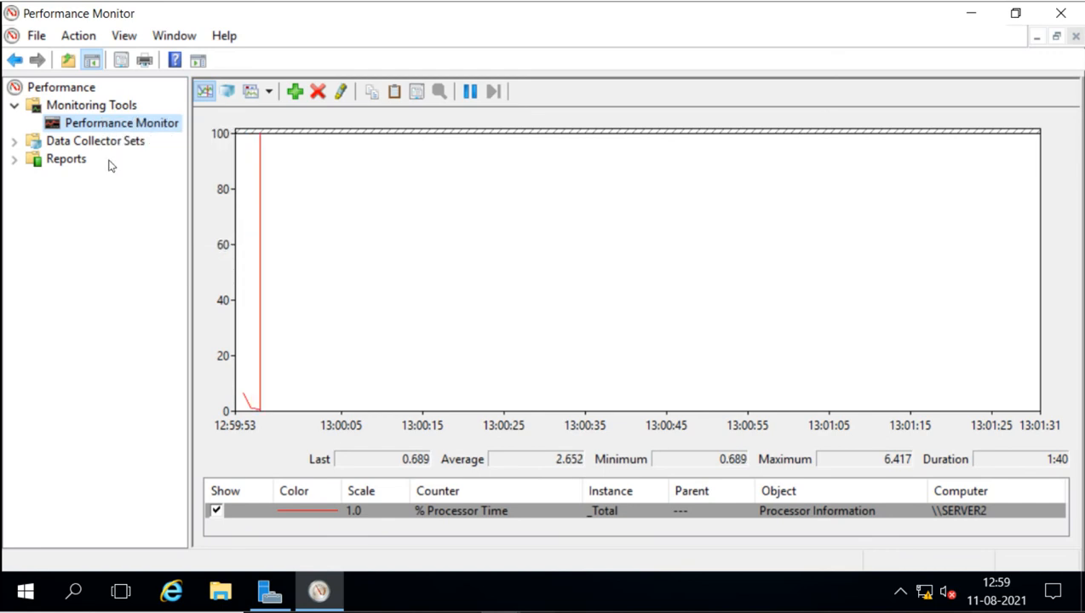
pyautogui.rightClick(141, 127)
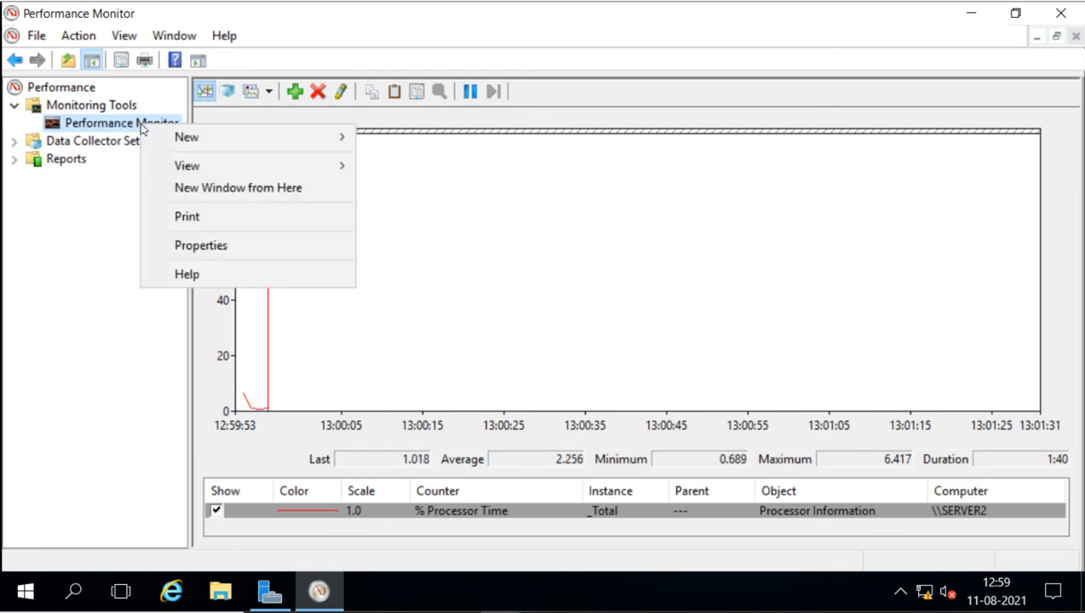
pyautogui.click(204, 245)
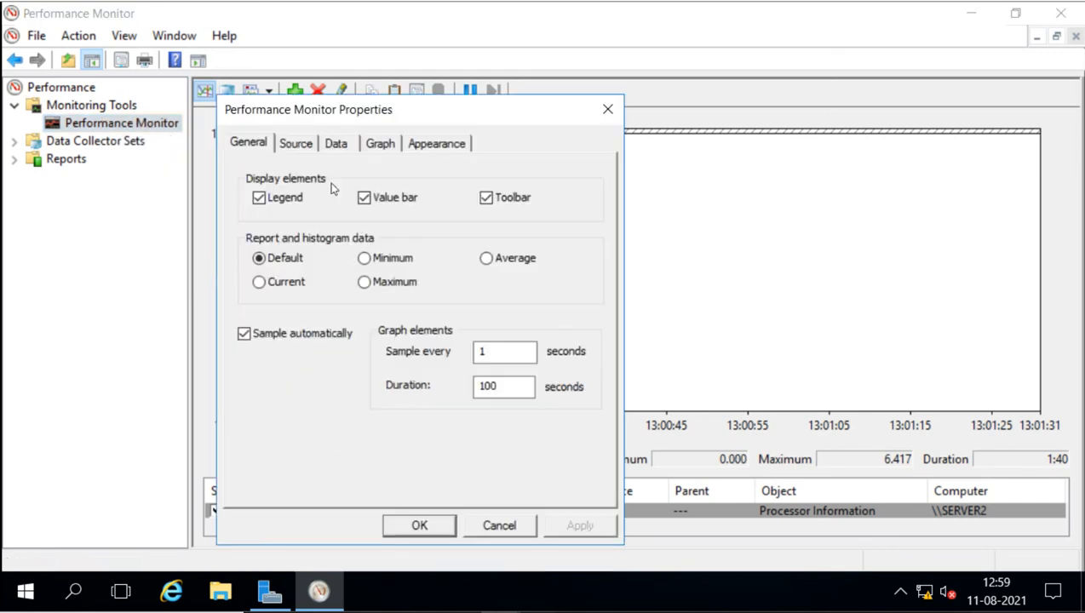
pyautogui.click(334, 145)
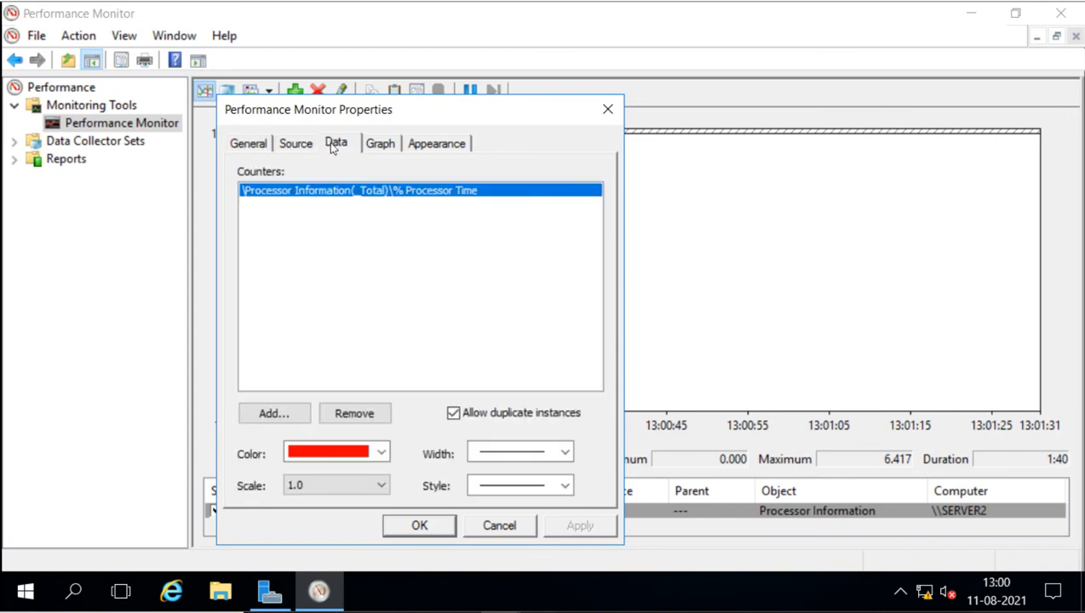
# Step: Add all counters of the BranchCache object from the local computer and save the Performance Monitor properties
pyautogui.click(270, 415)
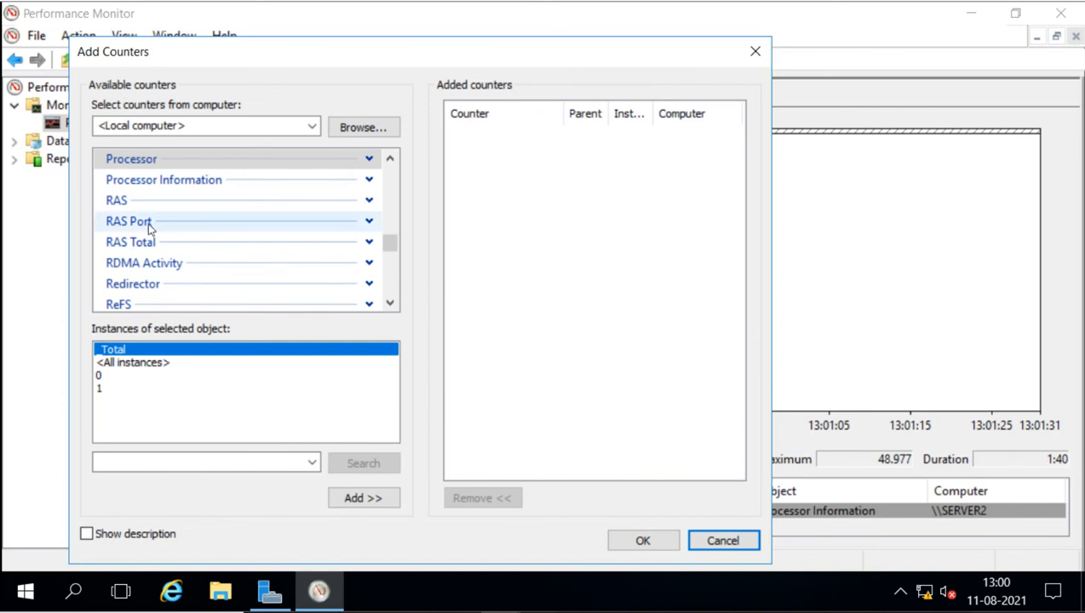
pyautogui.scroll(2, 149, 228)
pyautogui.scroll(12, 150, 228)
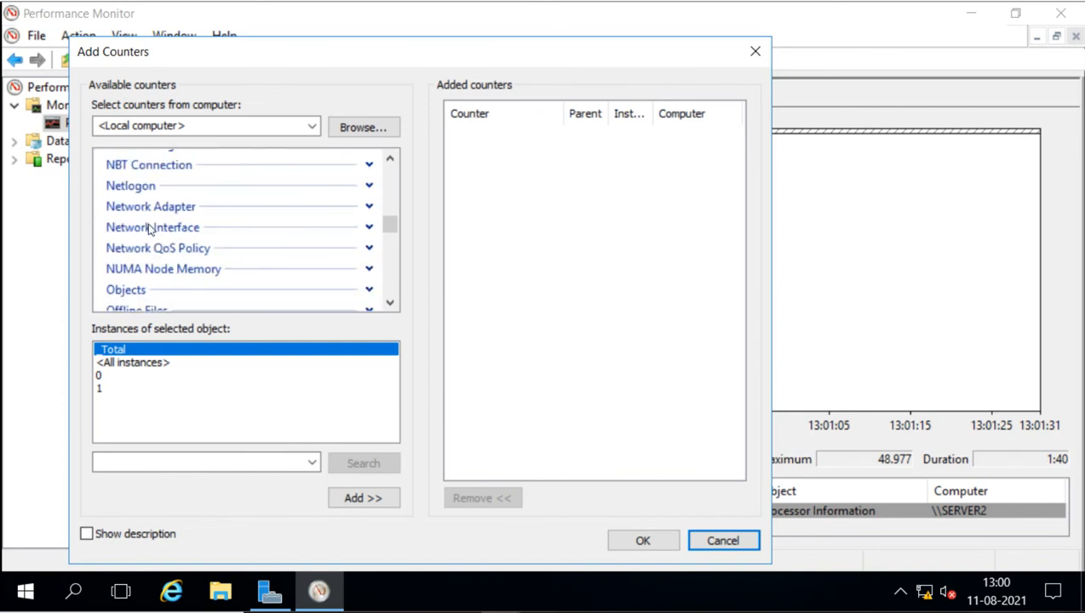
pyautogui.scroll(6, 149, 228)
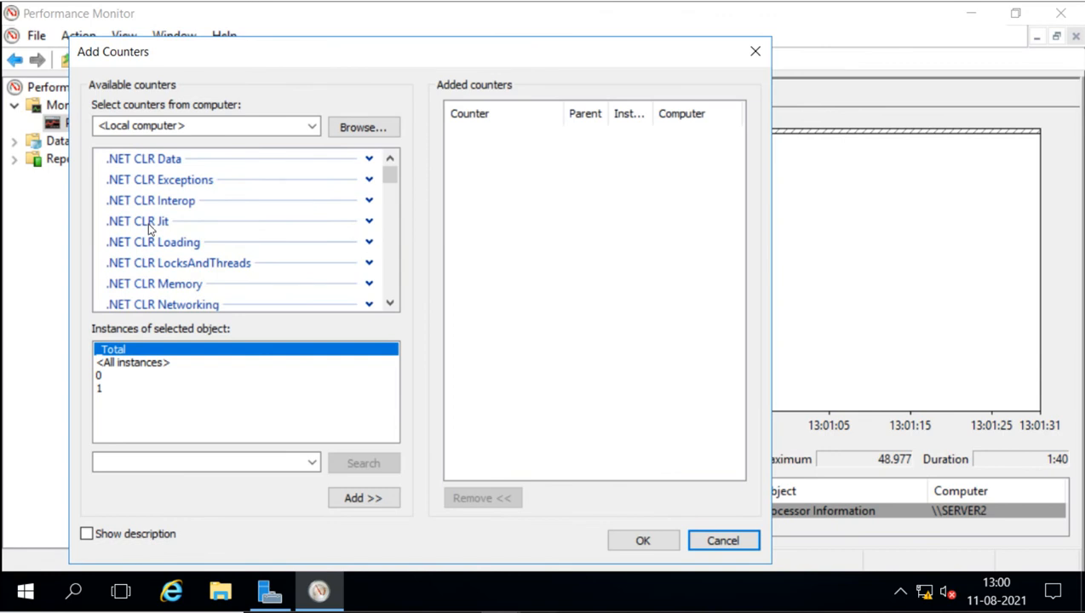
pyautogui.scroll(-4, 149, 228)
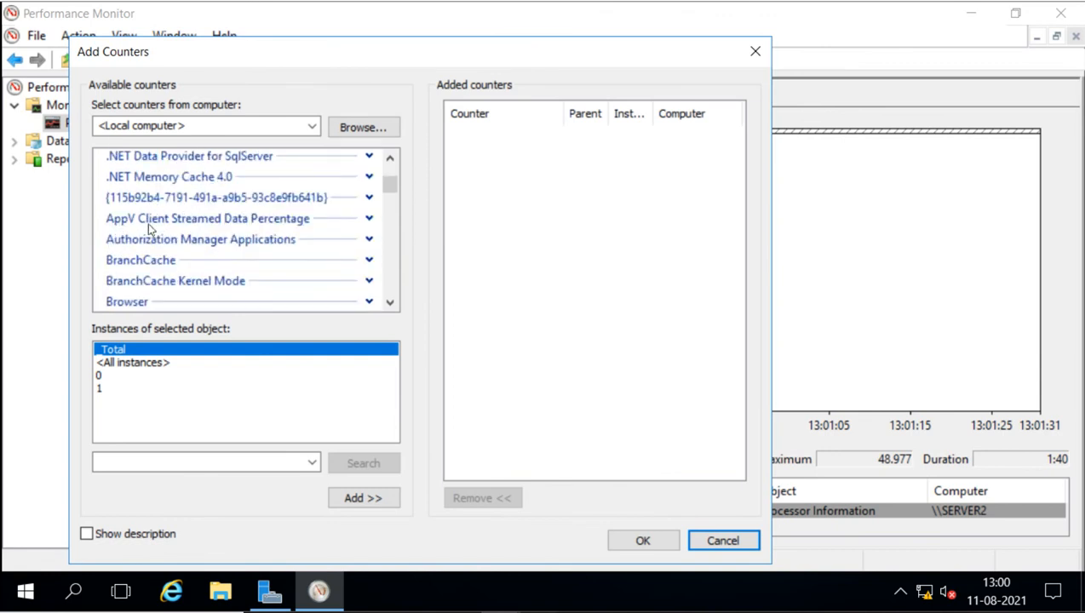
pyautogui.click(152, 261)
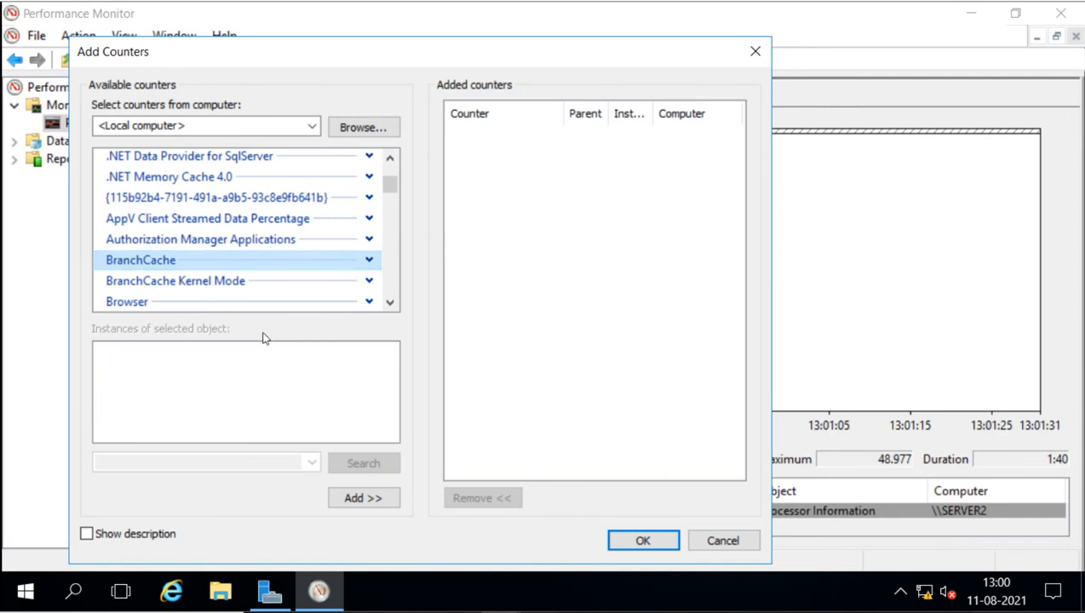
pyautogui.click(356, 499)
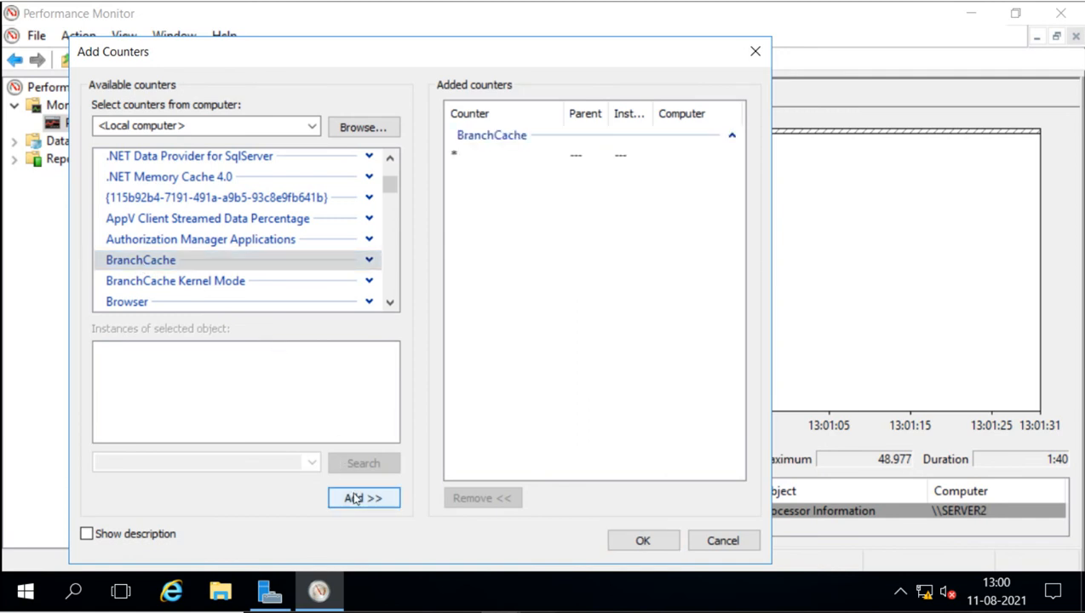
pyautogui.click(642, 537)
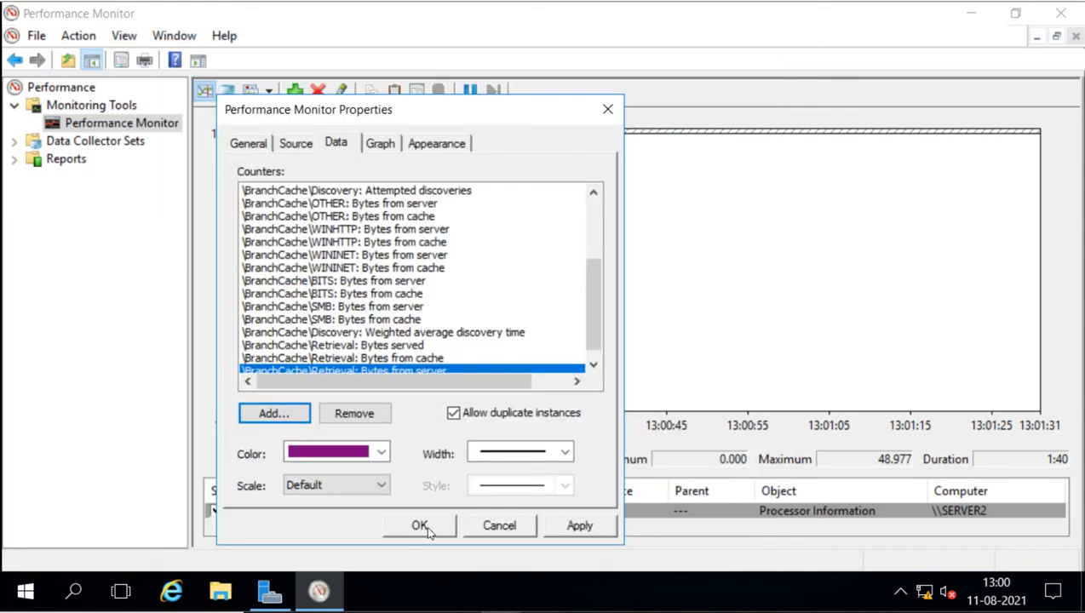
pyautogui.click(421, 527)
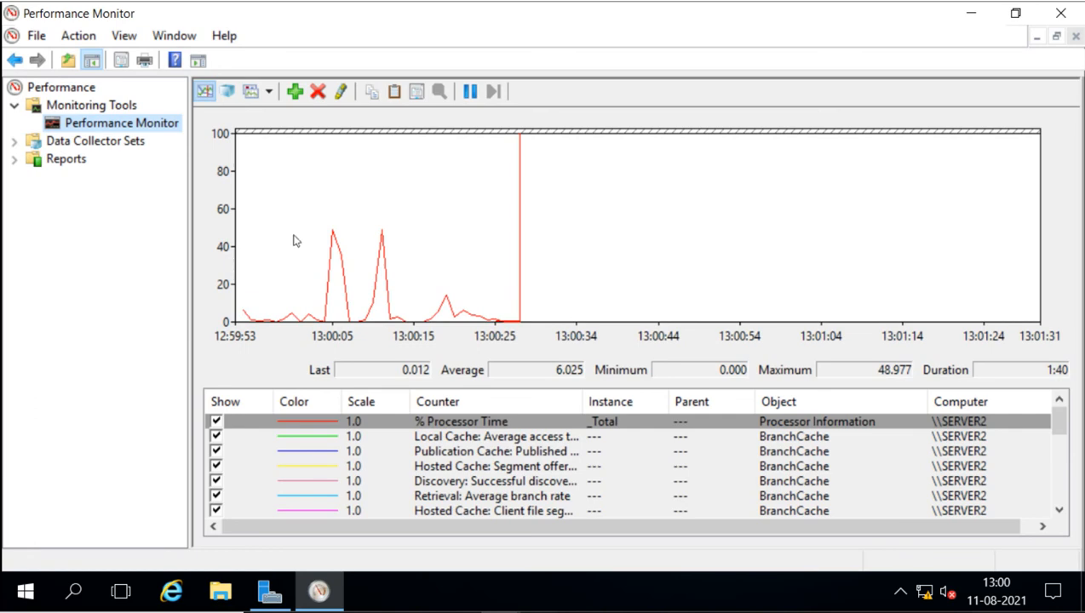
# Step: Try the Histogram bar display for the counters and set the graph type to Report
pyautogui.click(269, 92)
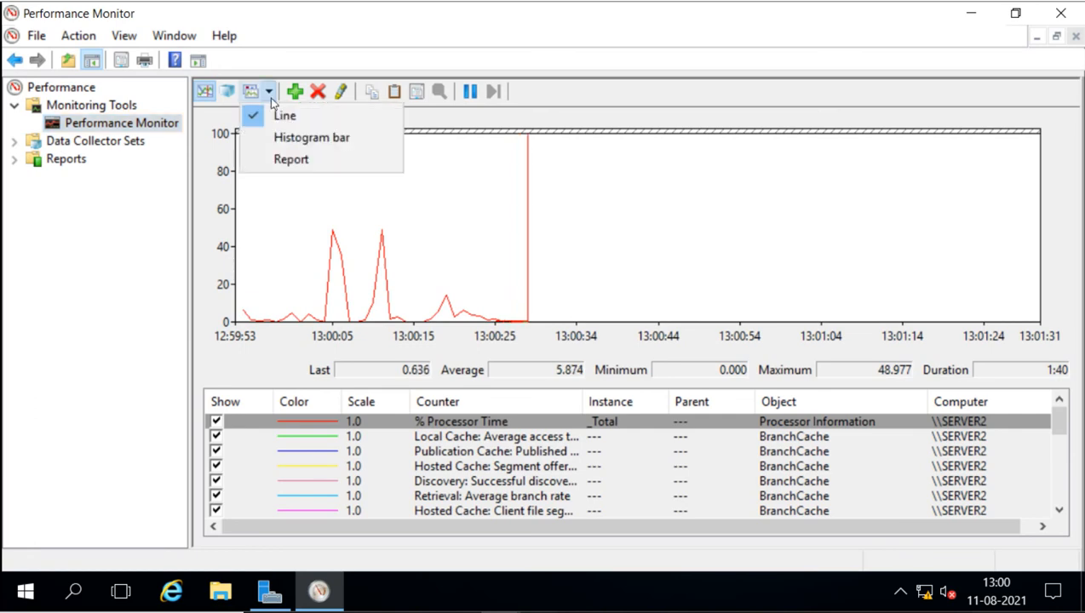
pyautogui.click(282, 145)
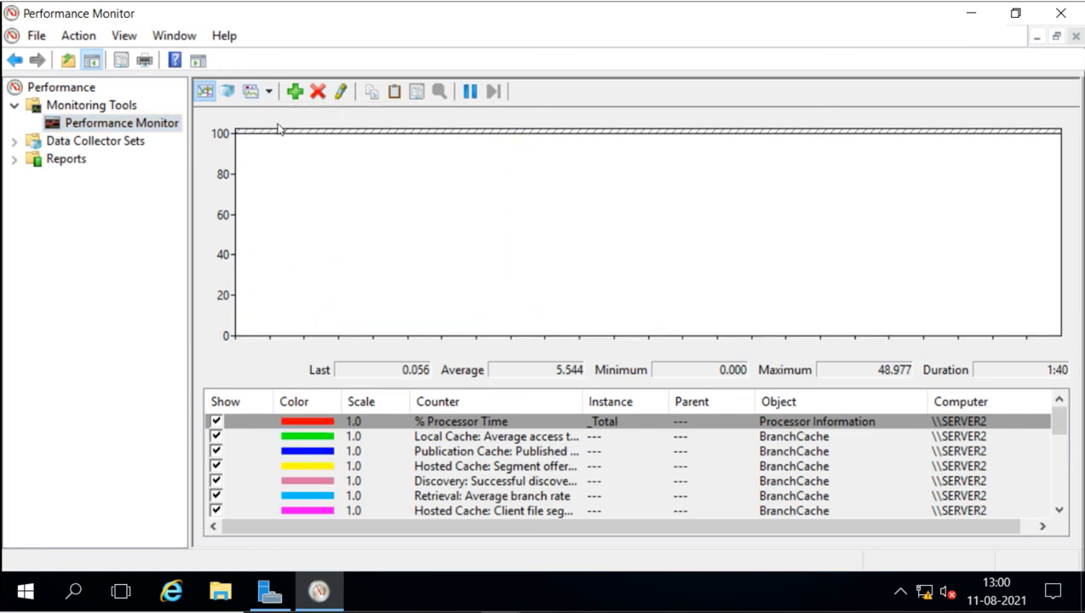
pyautogui.click(269, 92)
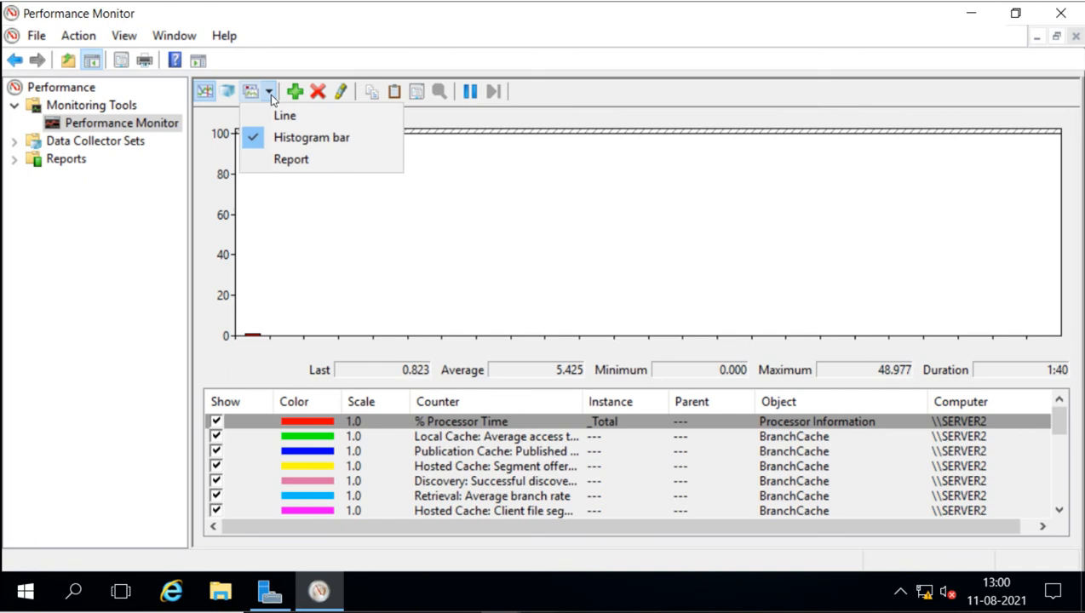
pyautogui.click(291, 161)
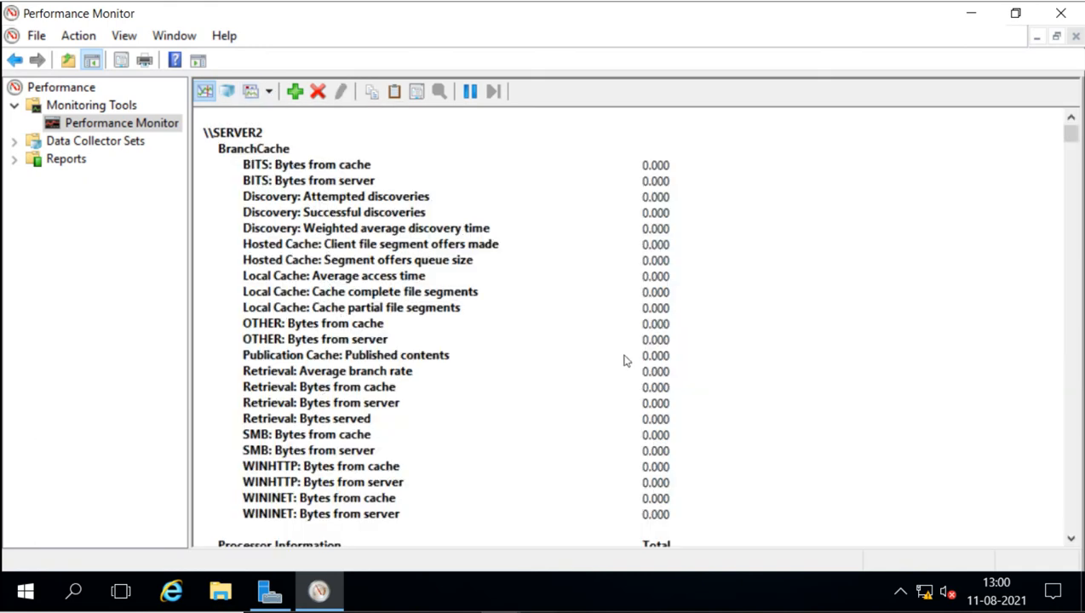
# Step: Look through the BranchCache and Processor Information counters in the Performance Monitor report on server2
pyautogui.scroll(-2, 909, 177)
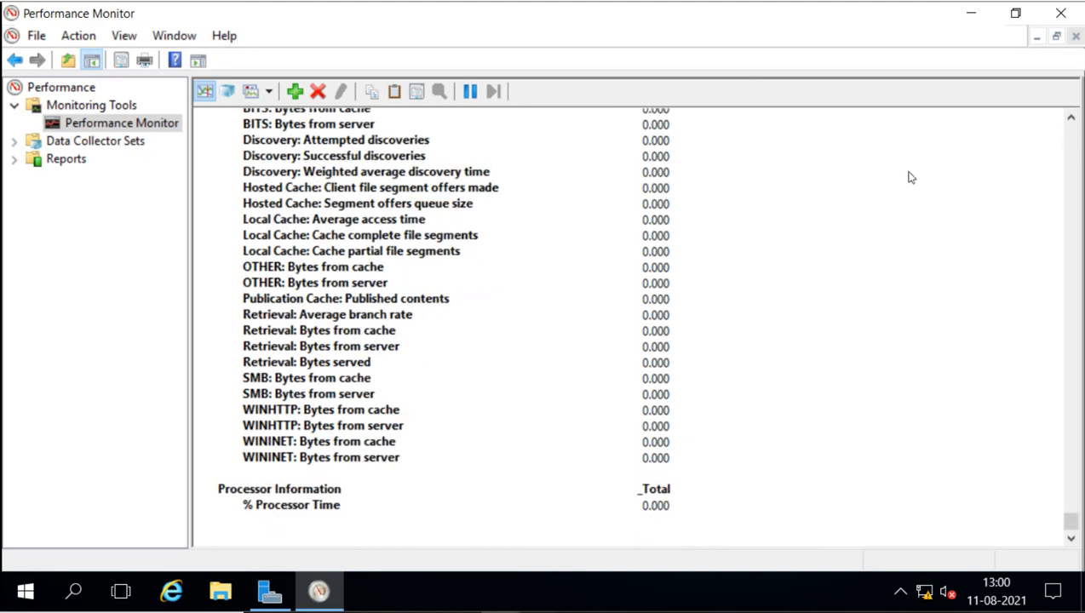
pyautogui.scroll(3, 909, 177)
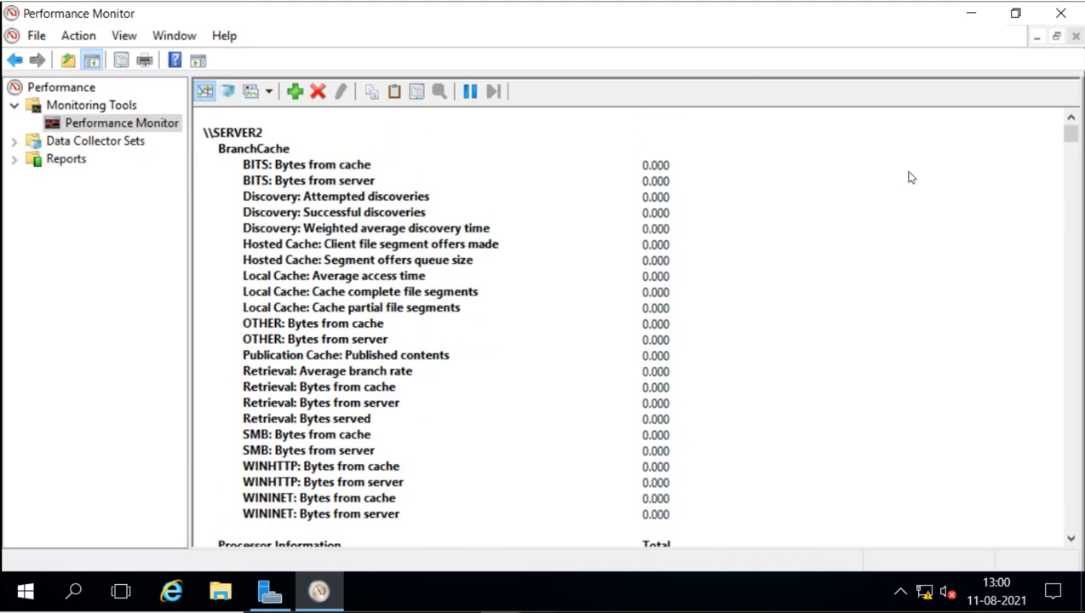
pyautogui.click(1071, 538)
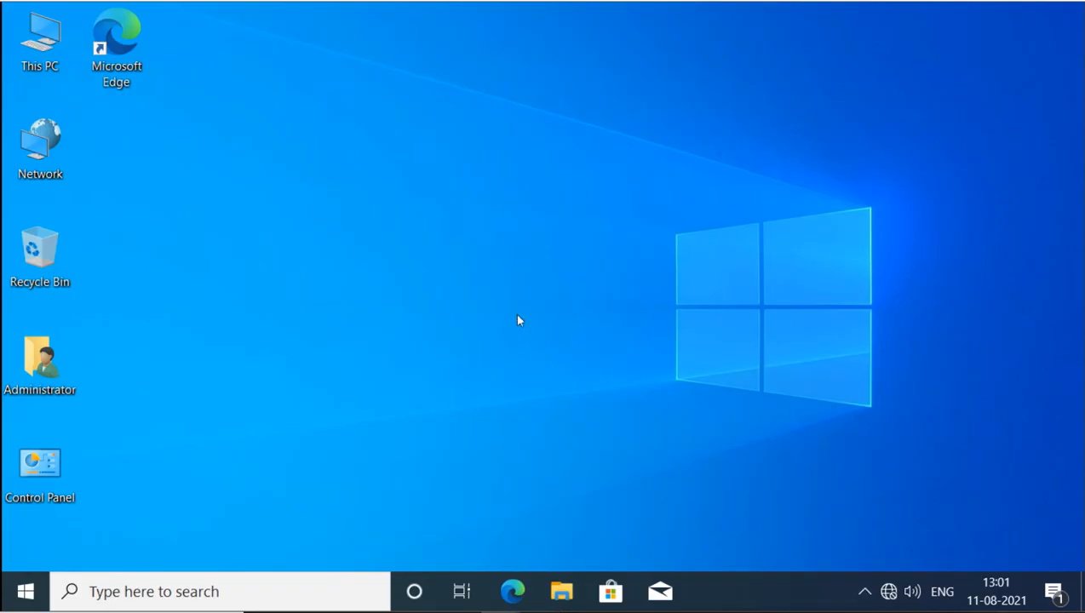
# Step: On the Windows 10 client, browse to \\server1 and open the MD5 Hash Calculators folder in the BCHosted share
pyautogui.press('super+r')
pyautogui.write('\\\\')
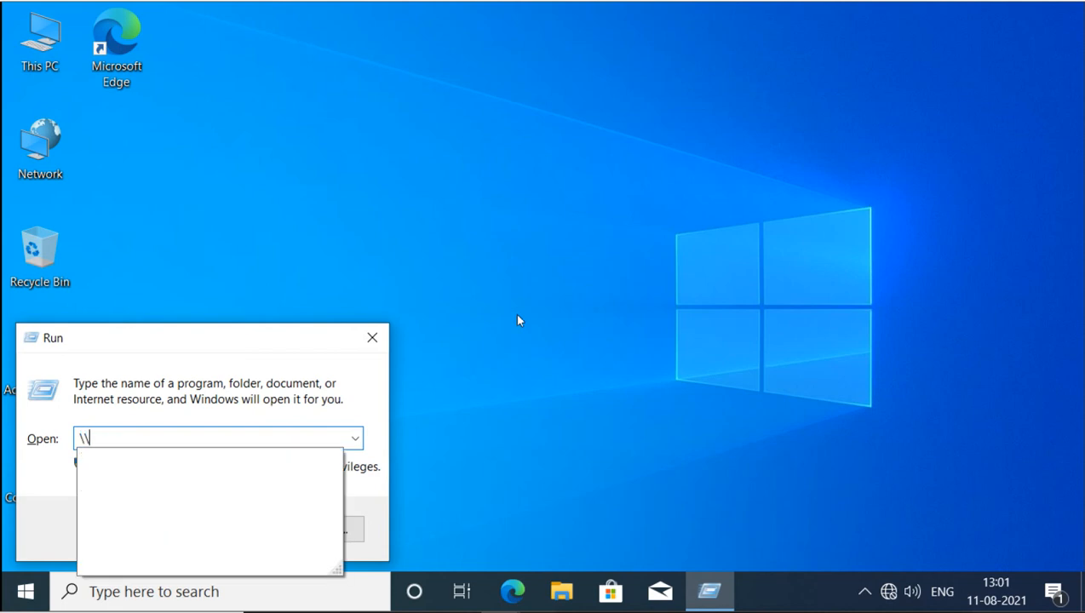
pyautogui.write('server1')
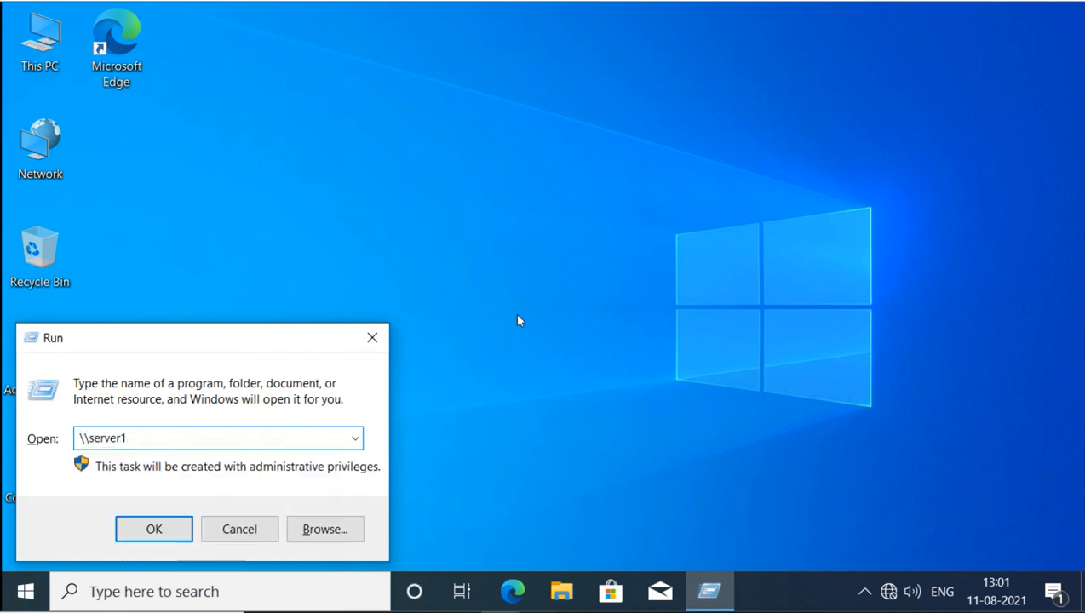
pyautogui.press('Return')
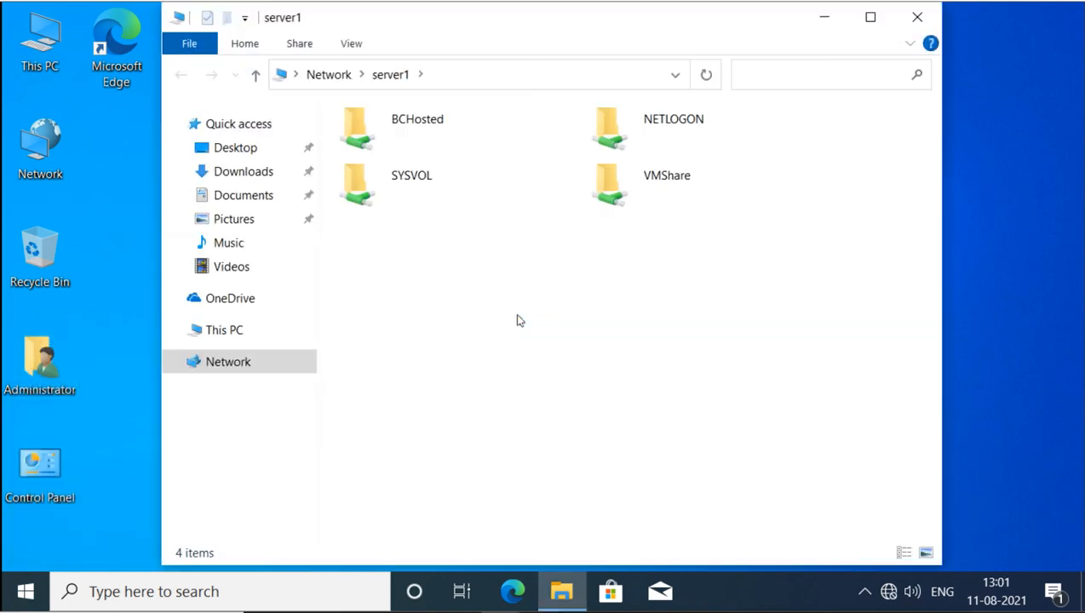
pyautogui.doubleClick(394, 140)
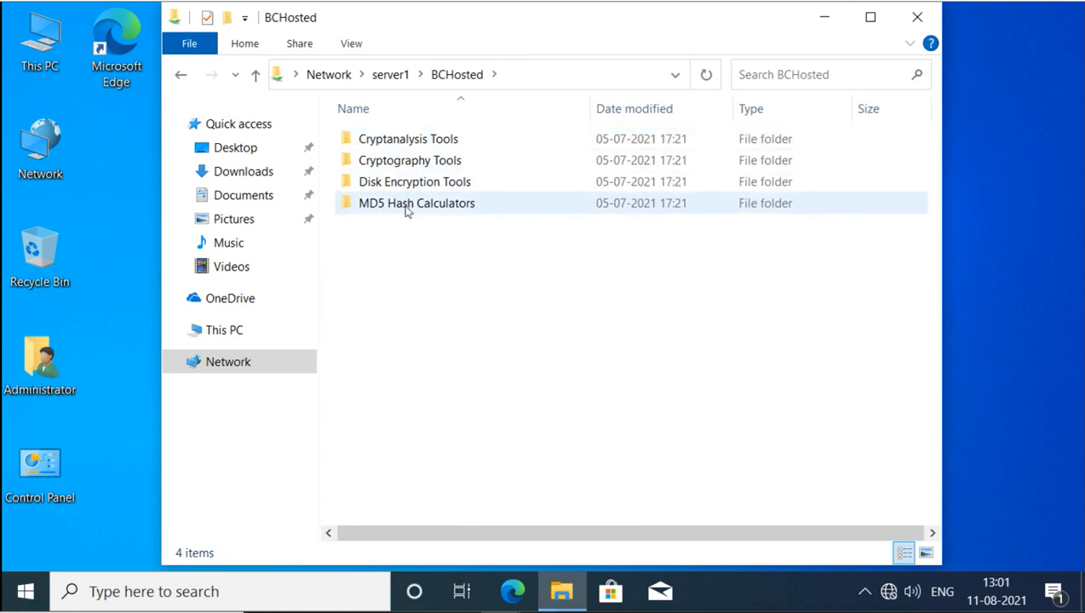
pyautogui.doubleClick(412, 205)
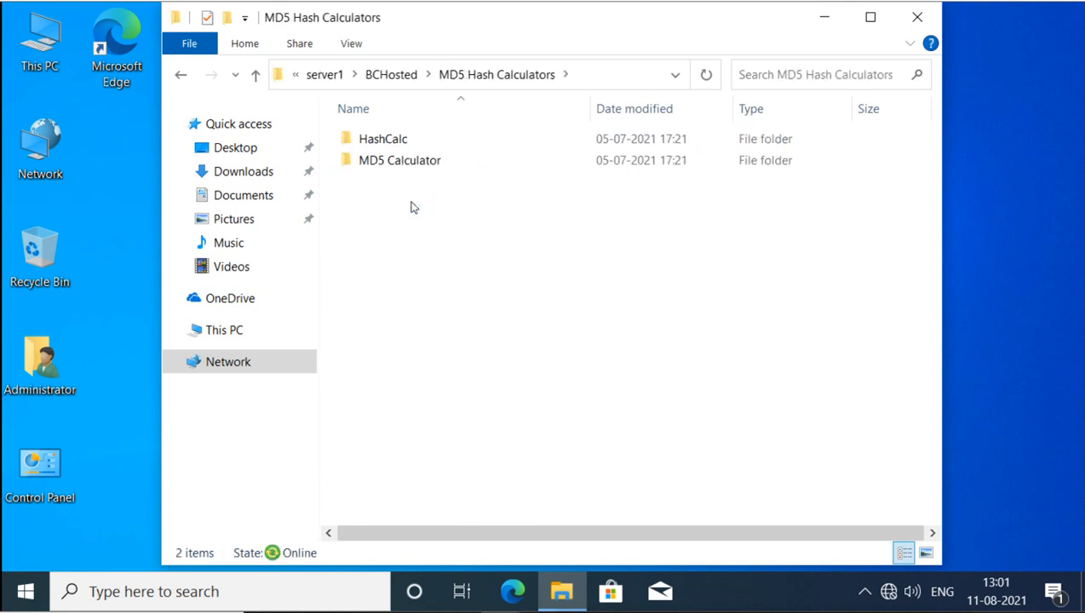
# Step: Try to run the md5calc(1.0.0.0) installer from the MD5 Calculator folder, decline the .NET Framework download, and return to MD5 Hash Calculators
pyautogui.doubleClick(393, 169)
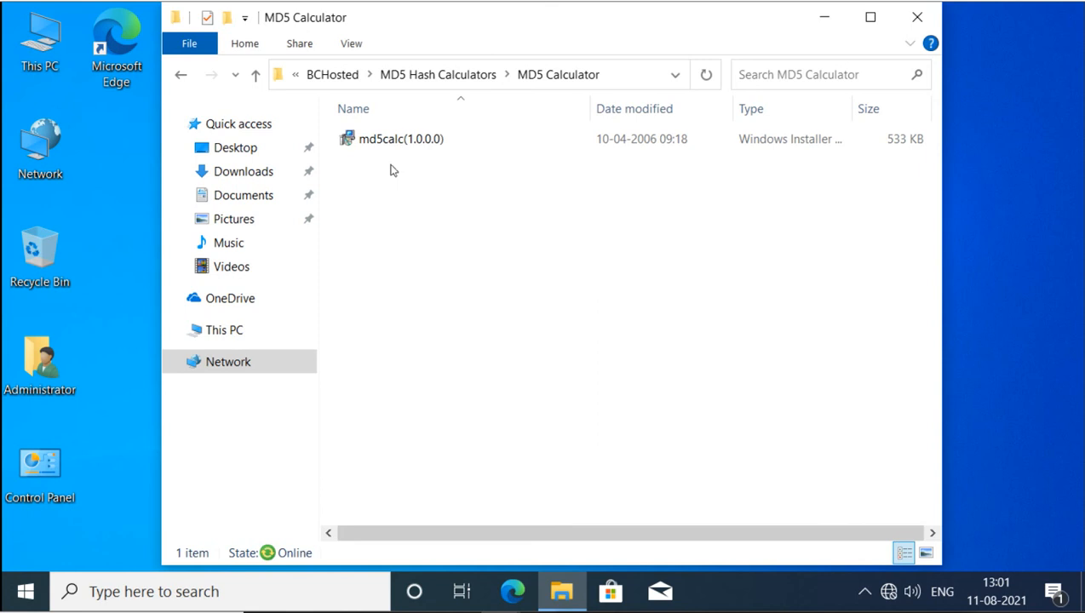
pyautogui.click(403, 145)
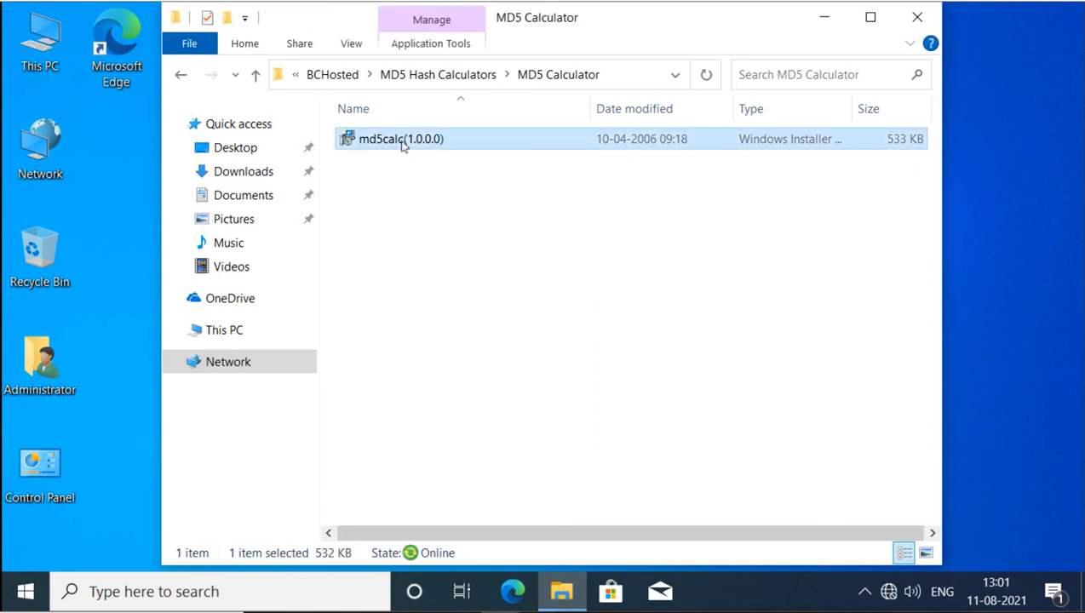
pyautogui.doubleClick(402, 141)
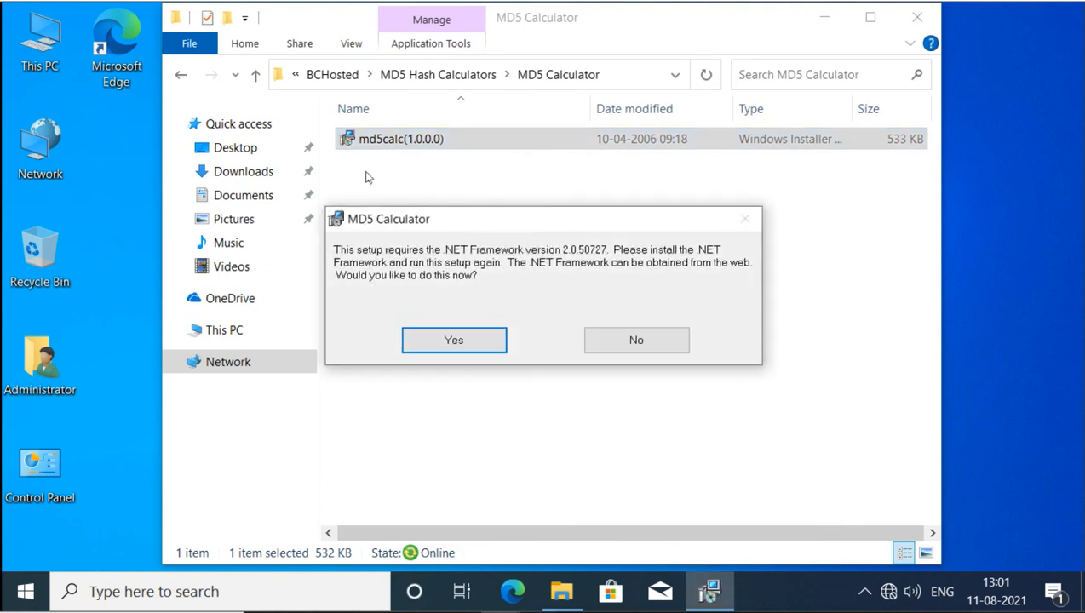
pyautogui.click(615, 340)
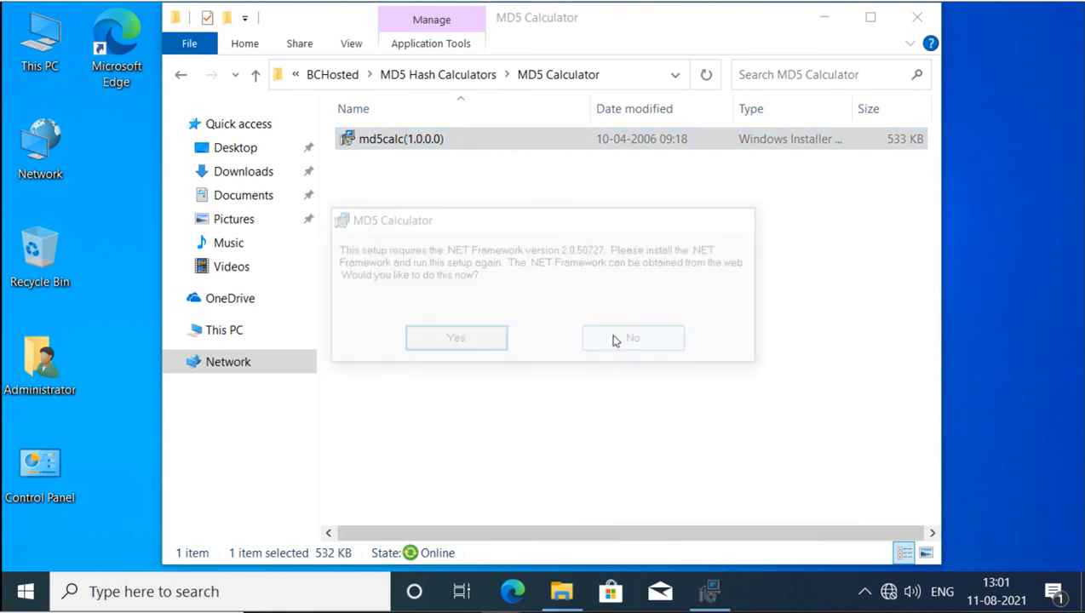
pyautogui.click(456, 78)
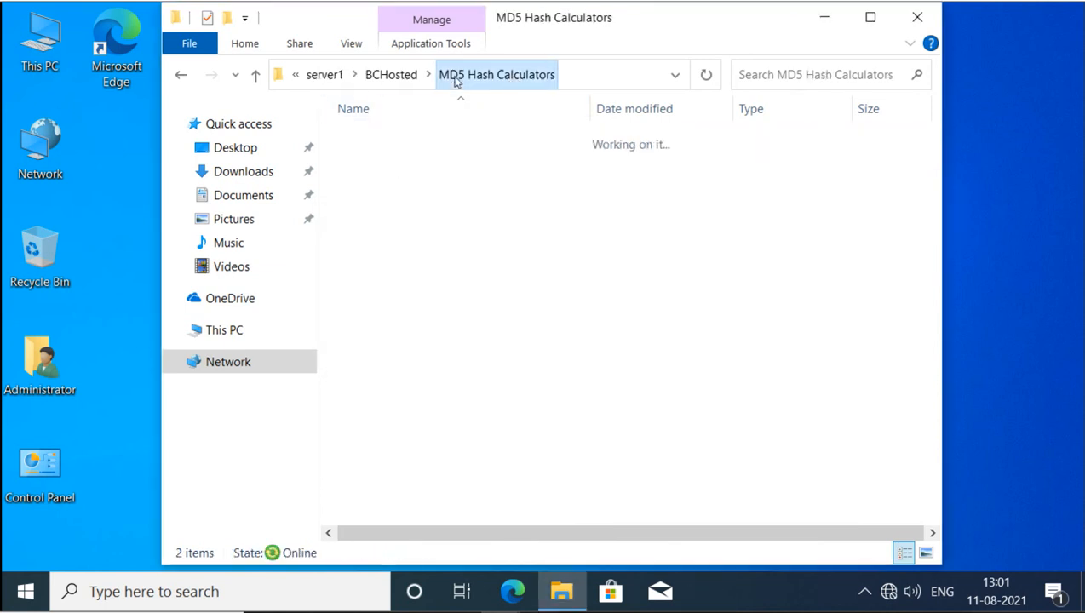
# Step: Launch the HashCalc 2.02 setup from the HashCalc folder and continue past its welcome page
pyautogui.click(391, 144)
pyautogui.doubleClick(391, 143)
pyautogui.doubleClick(394, 145)
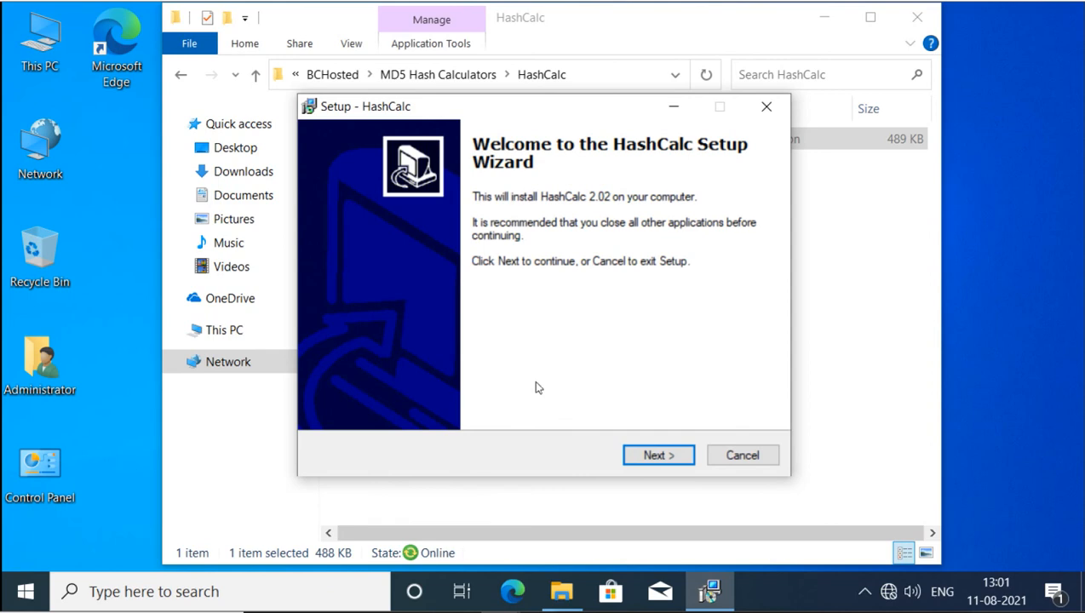
pyautogui.click(648, 451)
pyautogui.click(376, 392)
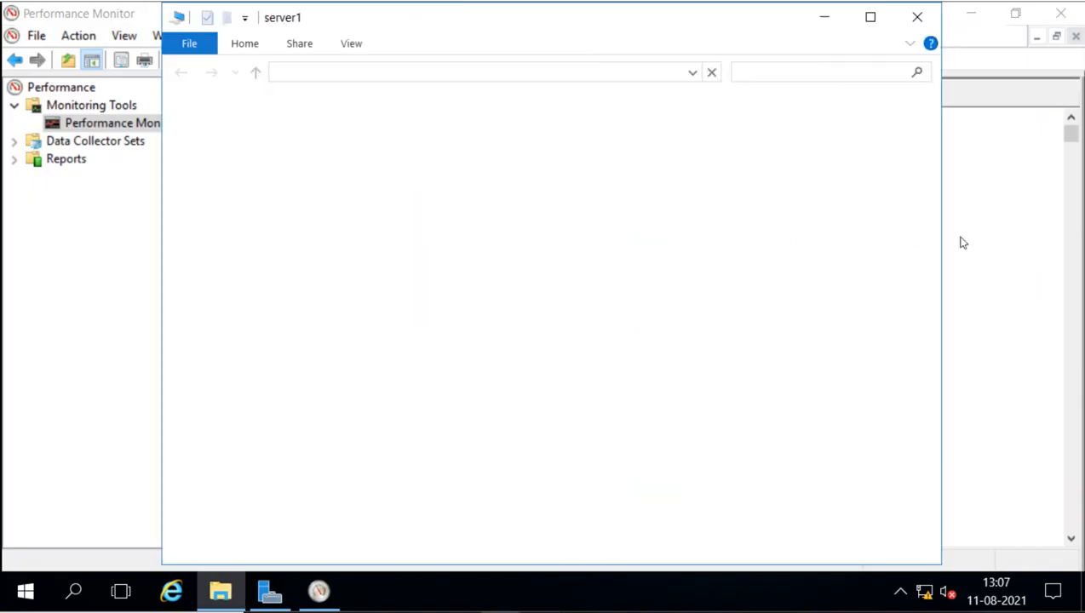
# Step: Minimize the server1 folder window on server2, then close the VeraCrypt folder and open a Command Prompt on the client
pyautogui.click(828, 24)
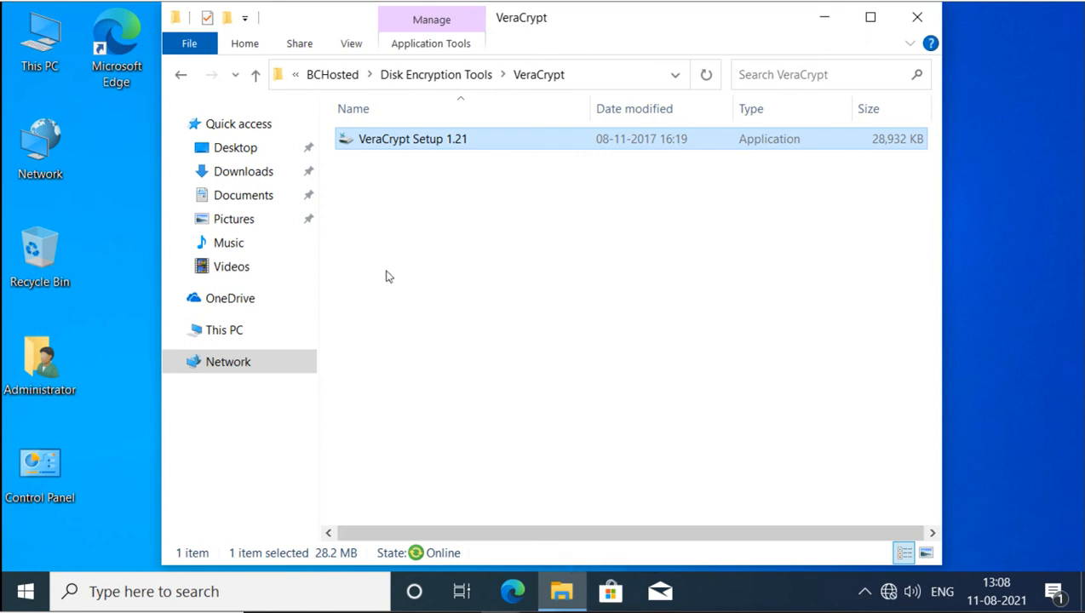
pyautogui.click(915, 21)
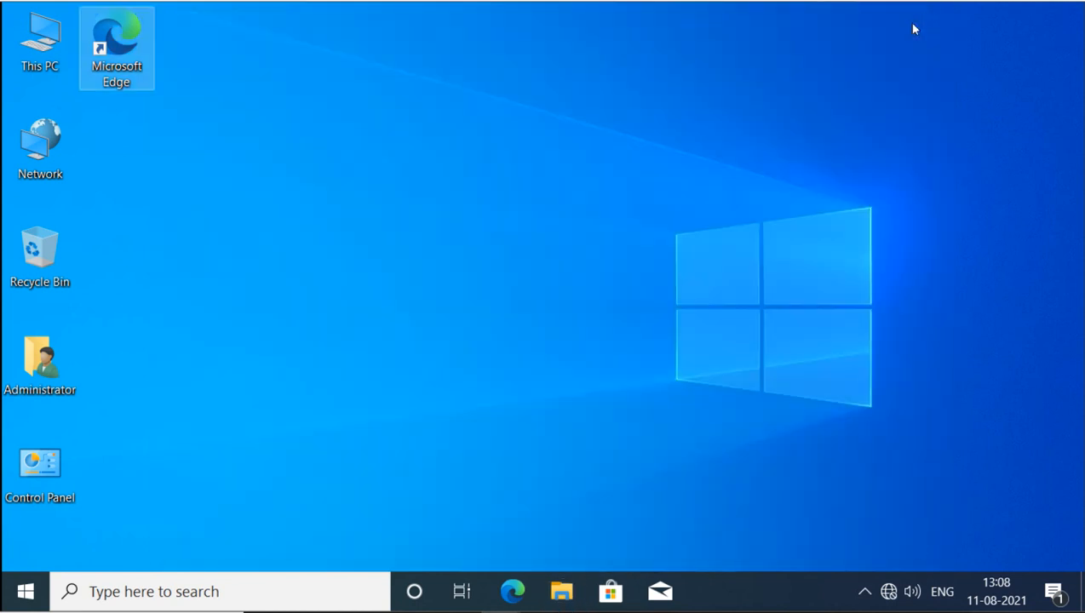
pyautogui.click(555, 328)
pyautogui.press('super+r')
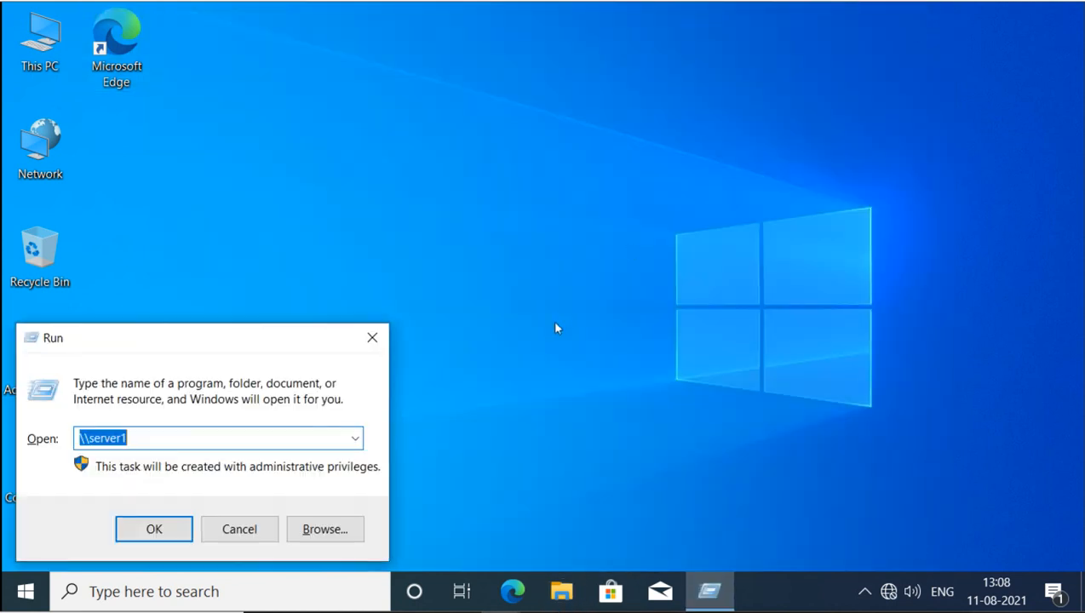
pyautogui.write('cmd')
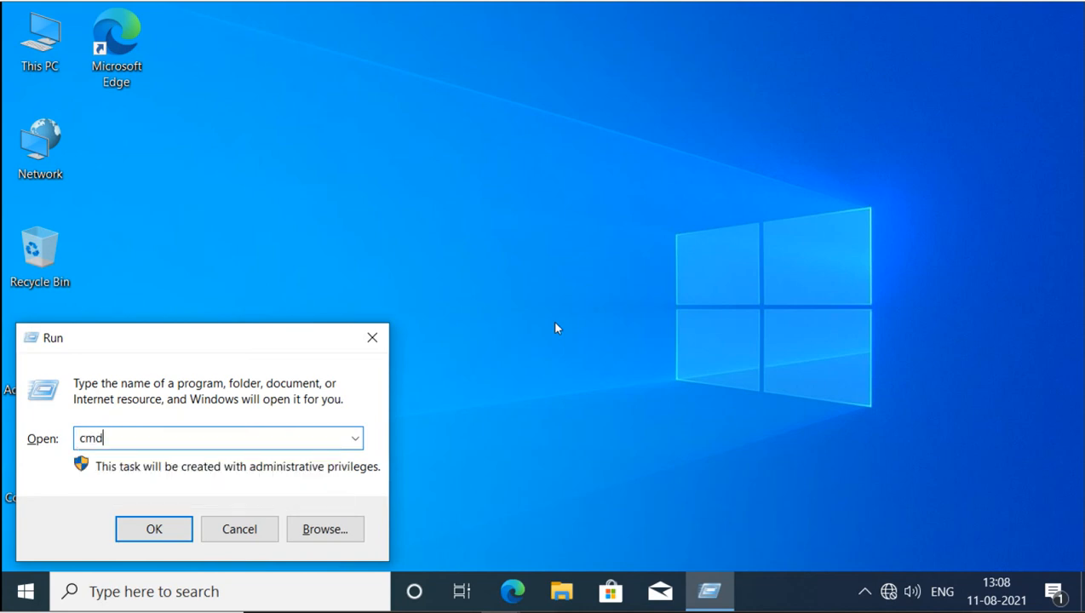
pyautogui.press('Return')
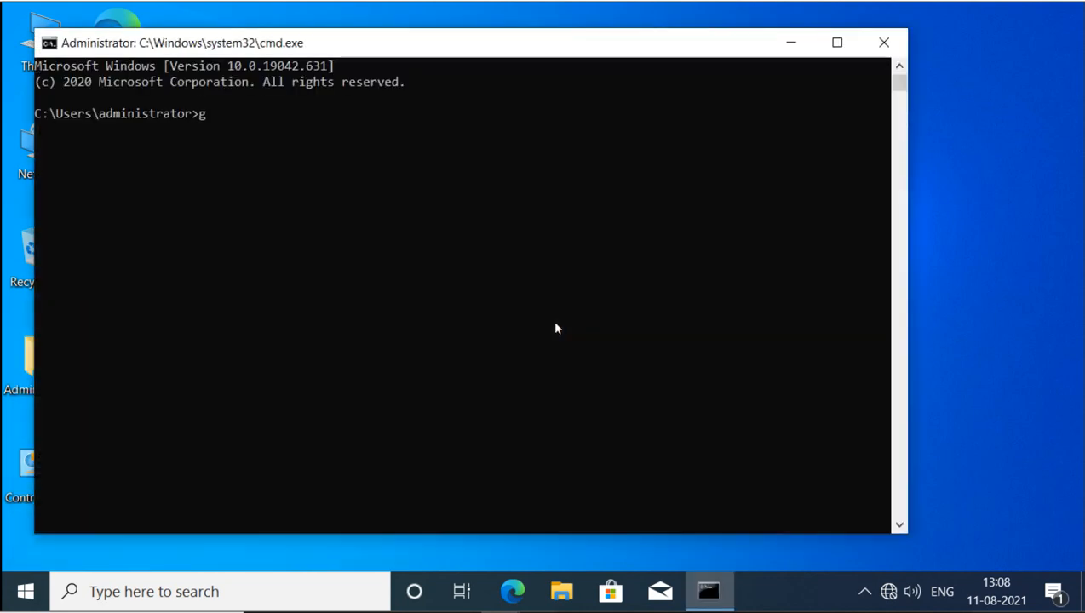
# Step: Check the client's BranchCache status with netsh branchcache show status all and close the Command Prompt
pyautogui.write('nets')
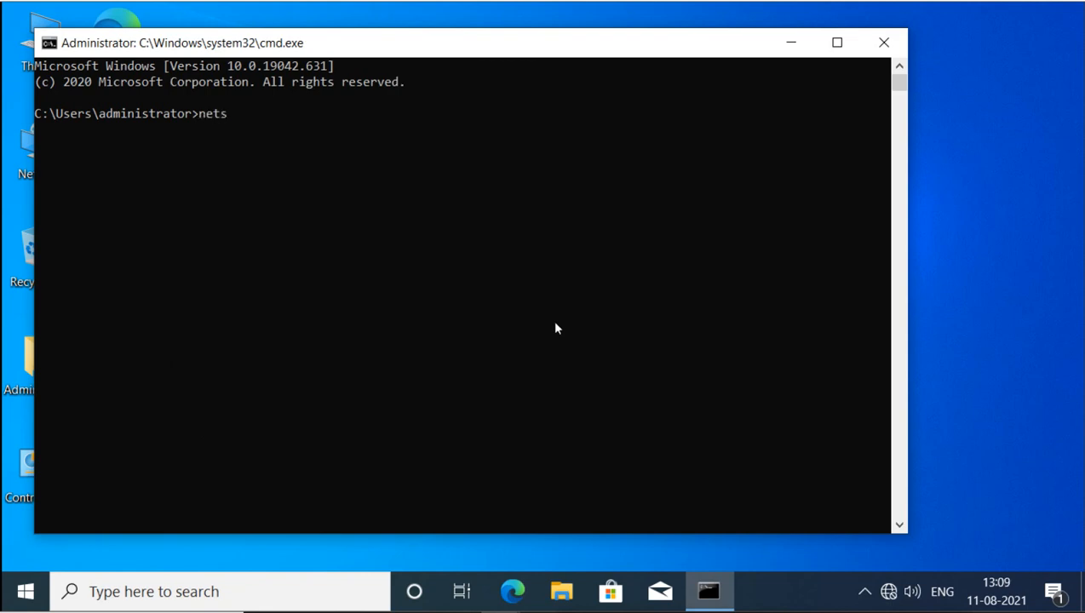
pyautogui.write('h branchcache sho')
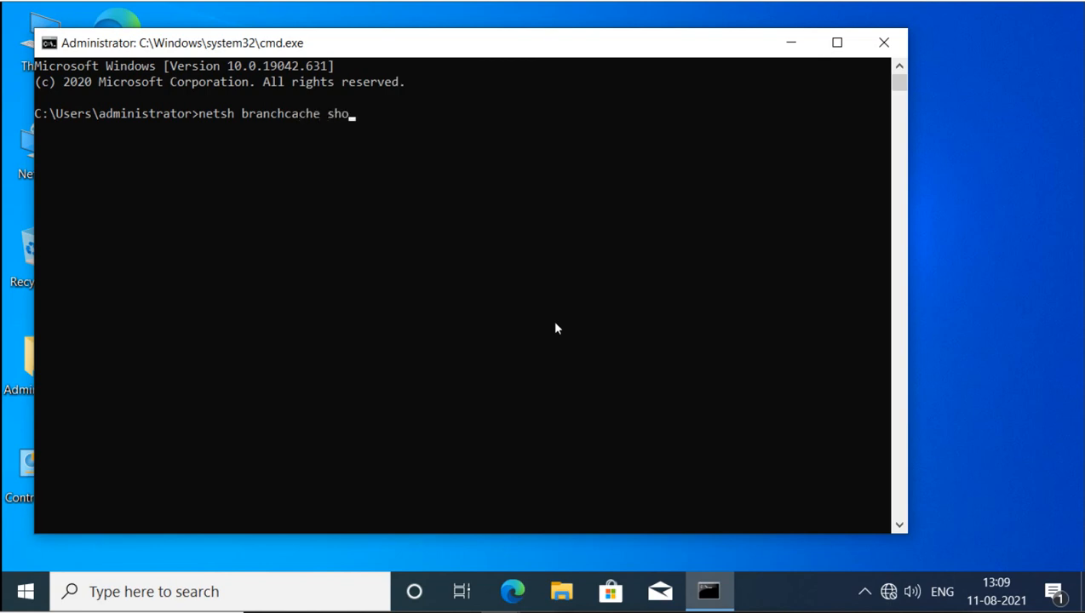
pyautogui.write('w status all')
pyautogui.press('Return')
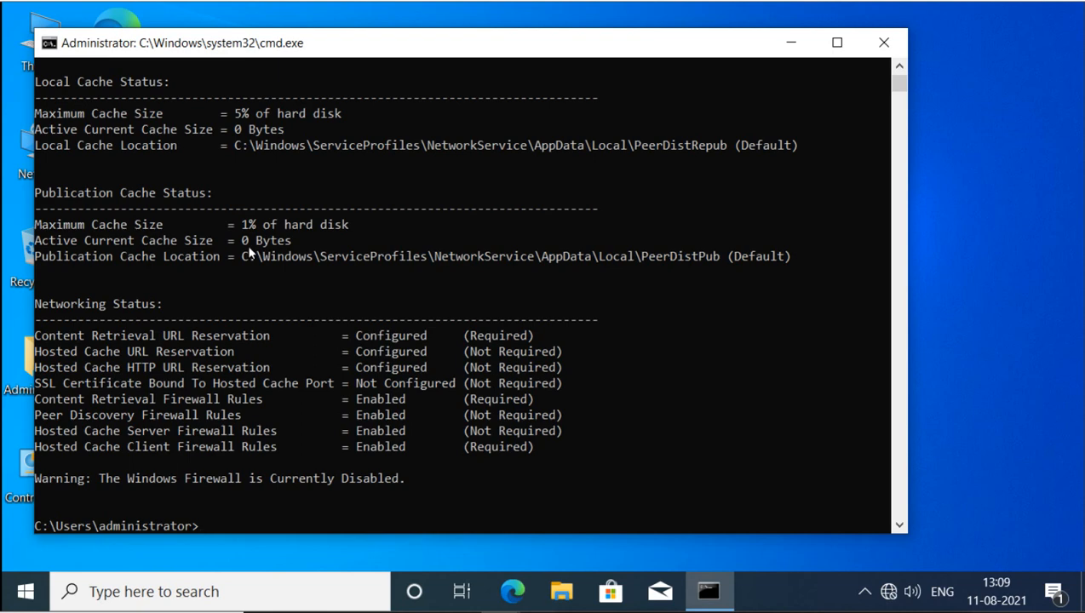
pyautogui.click(885, 43)
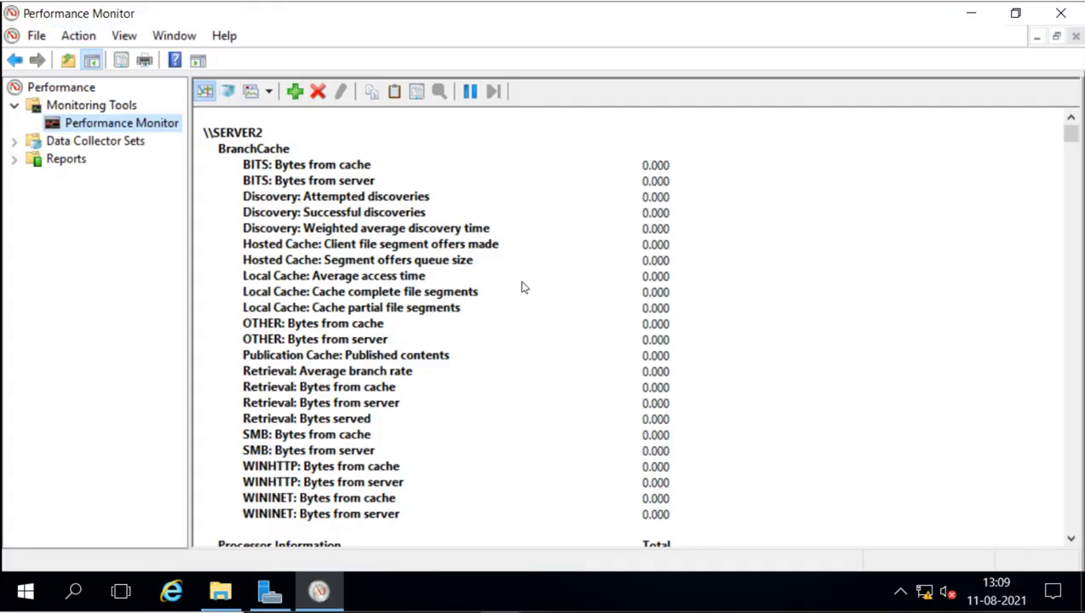
# Step: Switch to server2, open Windows PowerShell, and run Get-BCStatus to display the BranchCache status
pyautogui.press('super+r')
pyautogui.press('Escape')
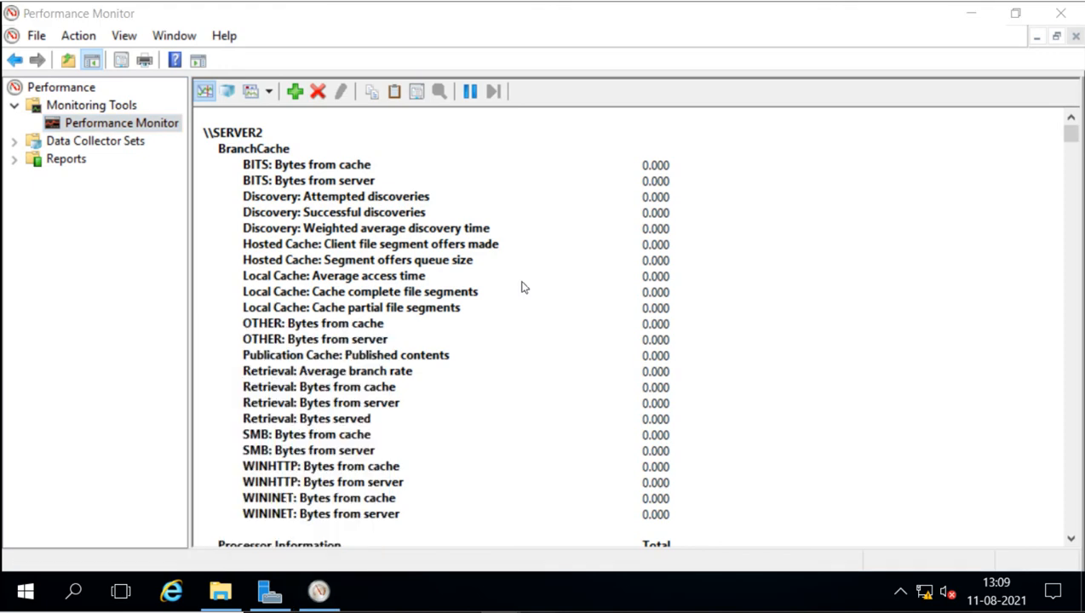
pyautogui.click(42, 603)
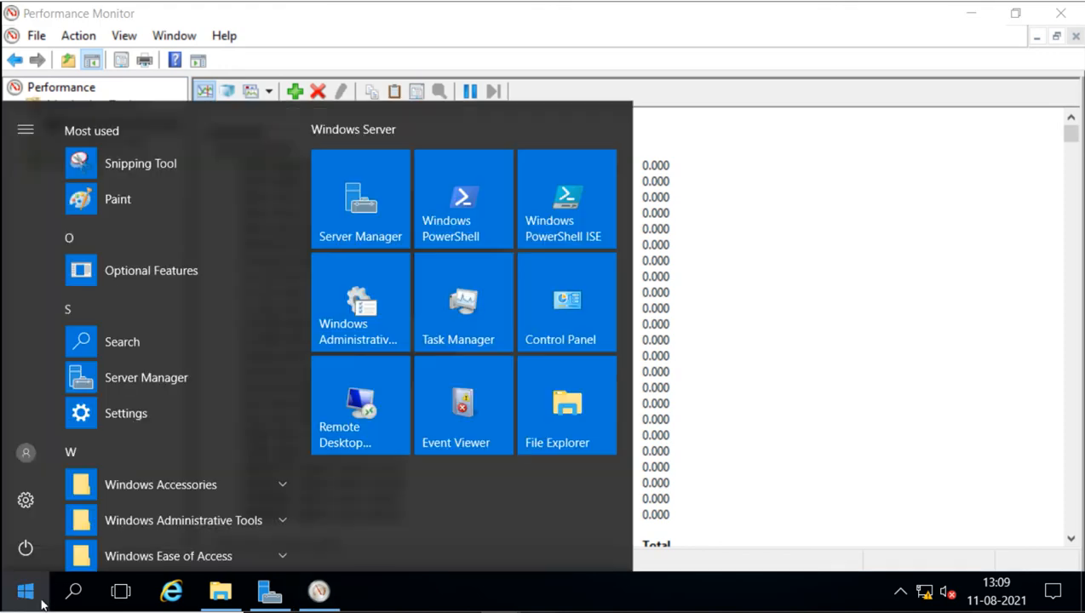
pyautogui.click(467, 226)
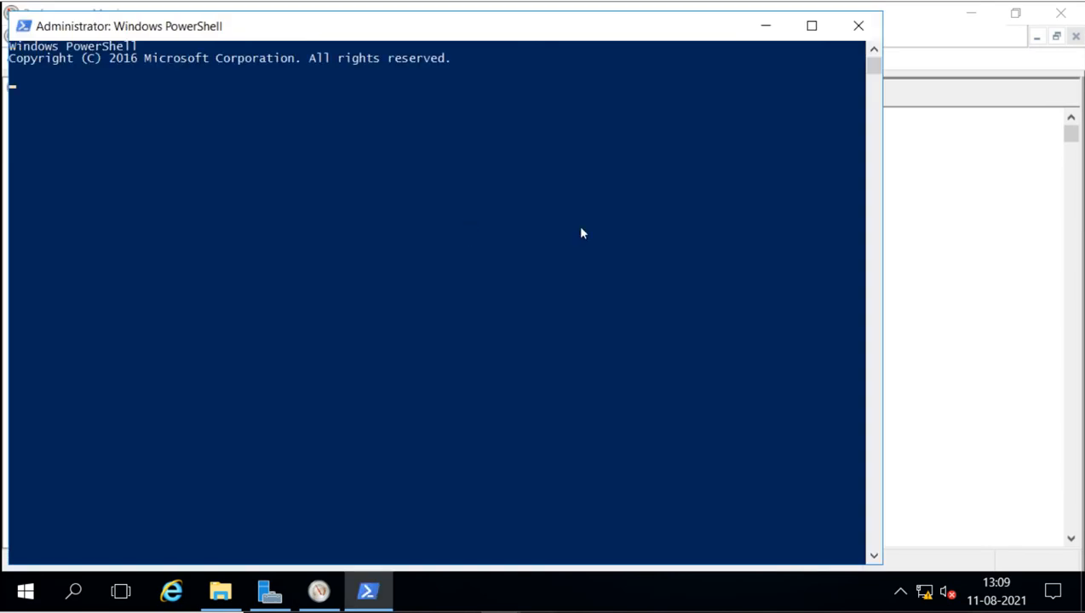
pyautogui.click(619, 262)
pyautogui.write('get')
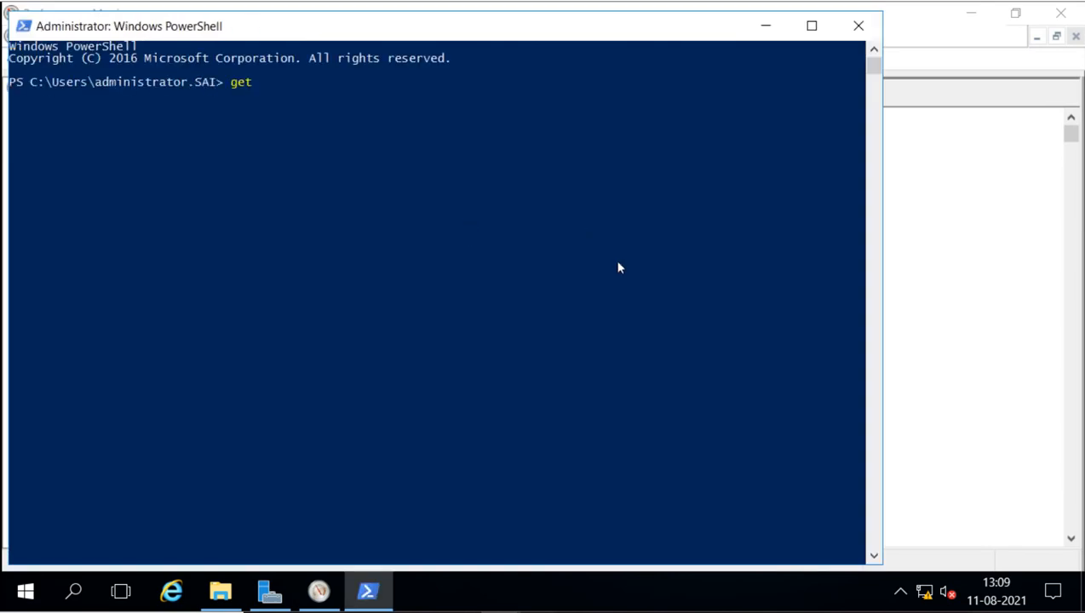
pyautogui.write('-bcstat')
pyautogui.press('Tab')
pyautogui.press('Return')
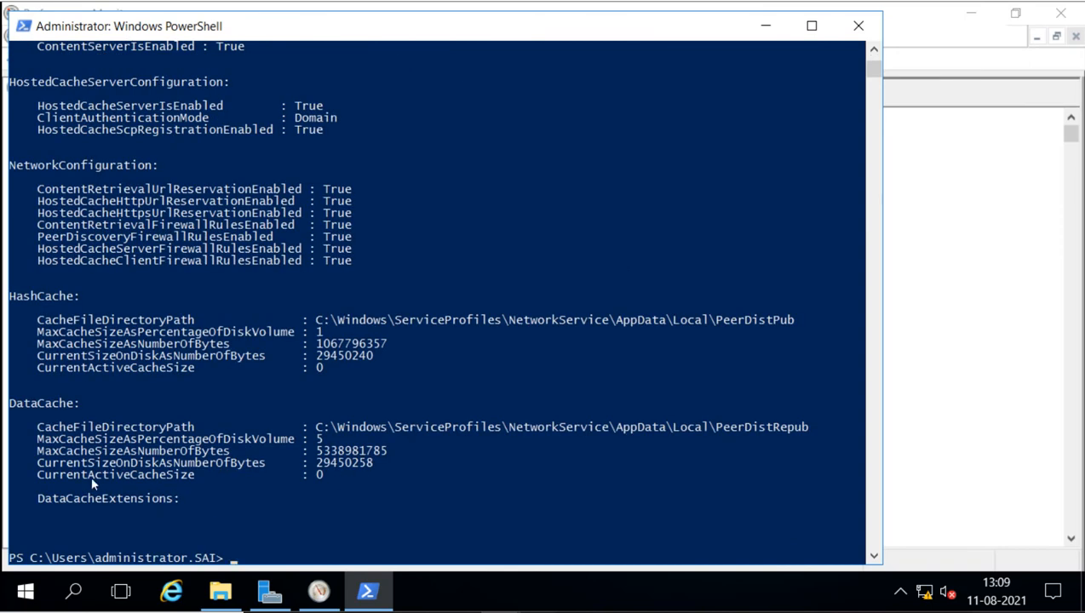
# Step: Highlight the CurrentActiveCacheSize lines of the DataCache and HashCache sections, and close PowerShell
pyautogui.moveTo(89, 476); pyautogui.dragTo(330, 481)
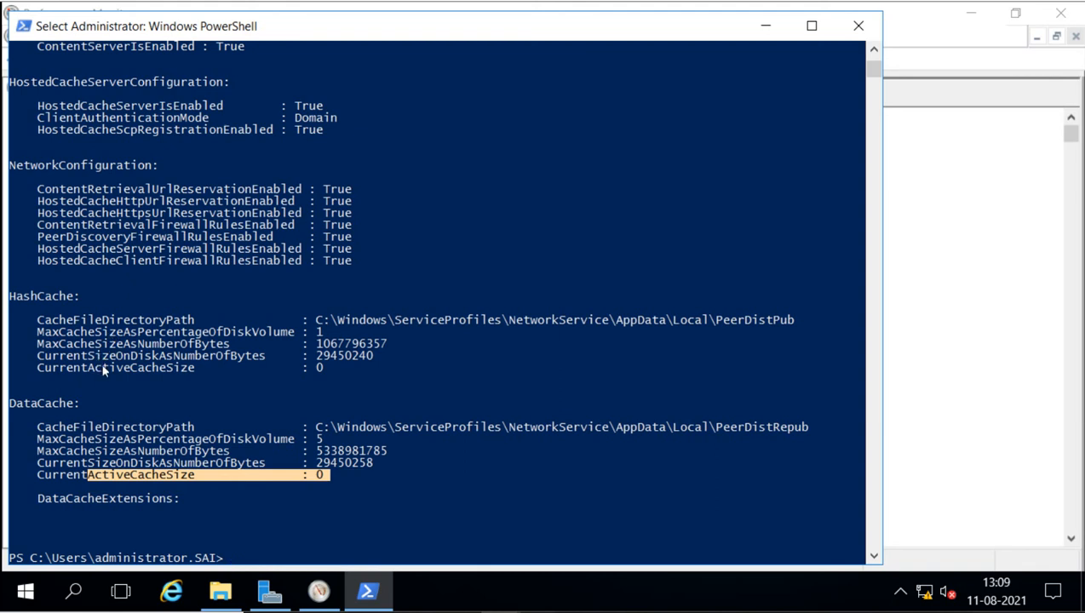
pyautogui.moveTo(103, 369); pyautogui.dragTo(341, 376)
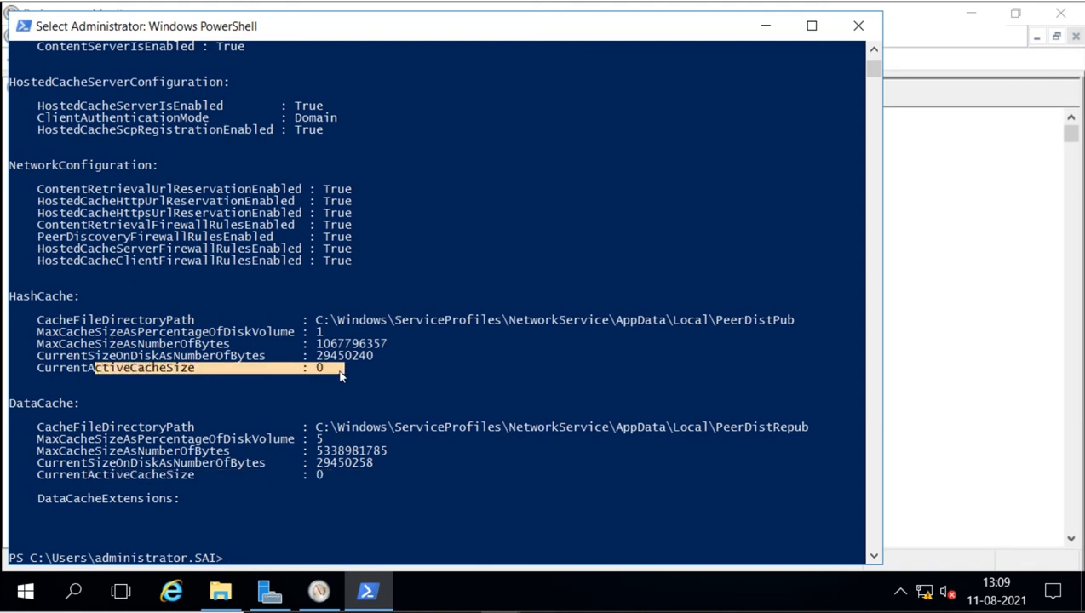
pyautogui.click(859, 25)
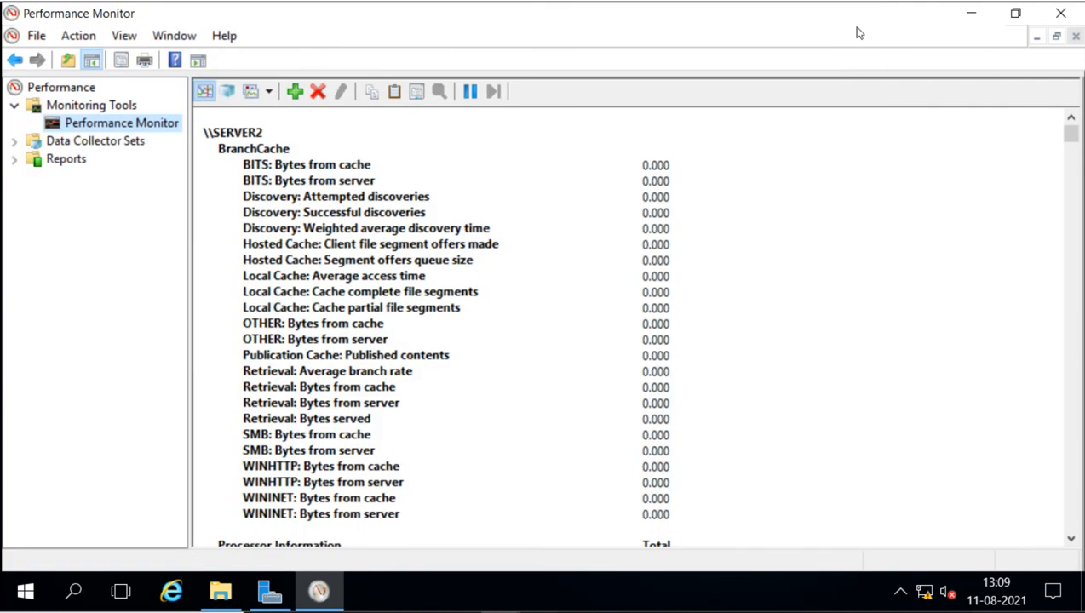